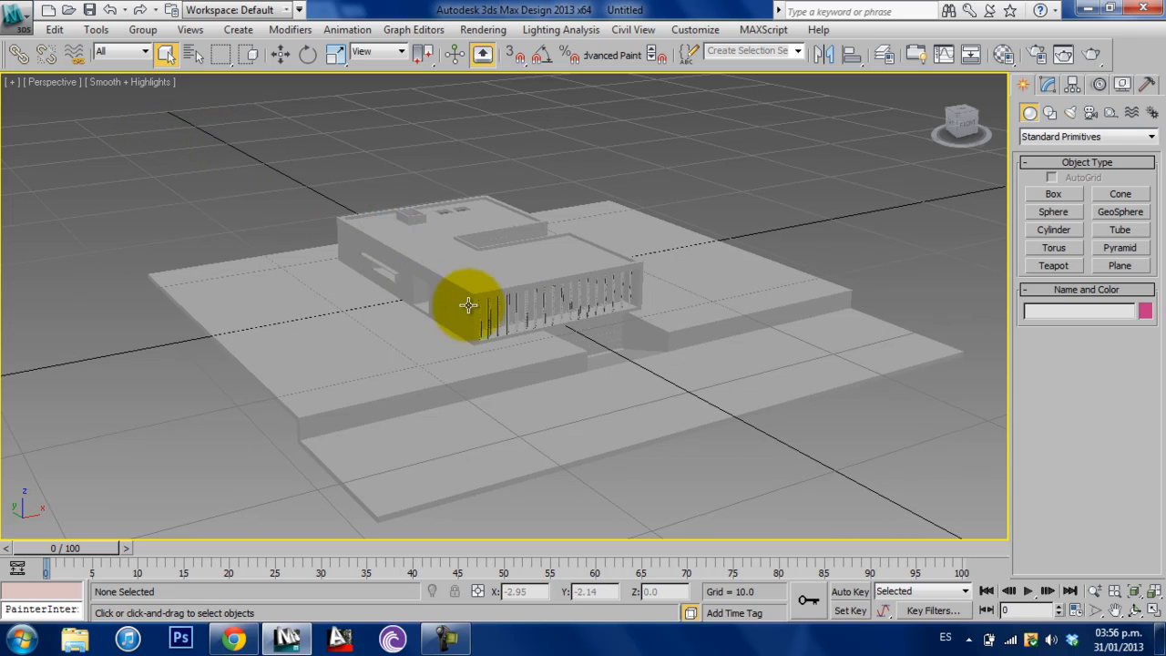
scroll(531, 323, "up", 5)
middle_click_drag(534, 315, 586, 325, "alt")
middle_click_drag(775, 347, 712, 410)
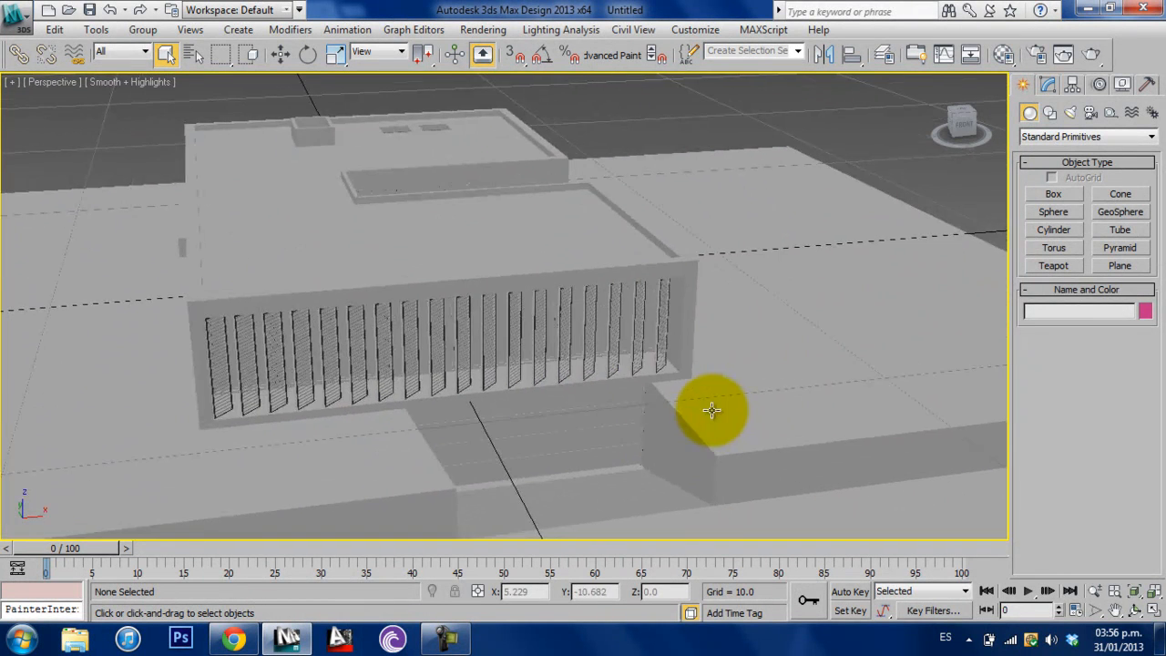
scroll(712, 411, "down", 3)
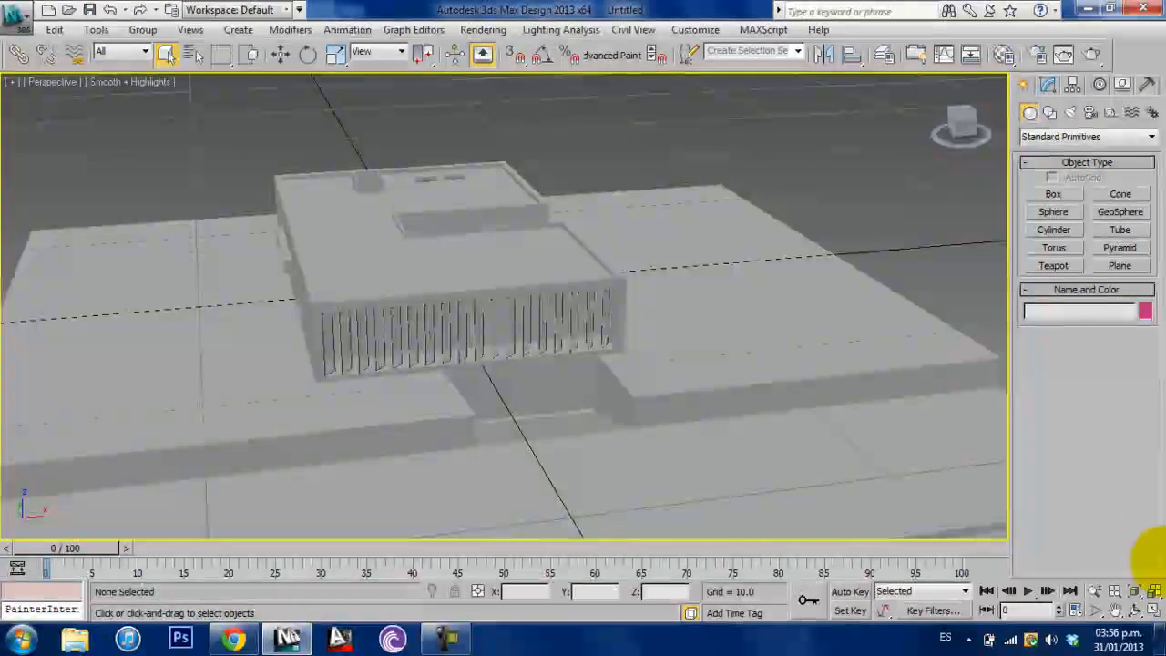
- Show all four viewports and place a VRayPhysicalCamera in the Top view, aiming from the front of the site toward the louvred facade
left_click(1154, 611)
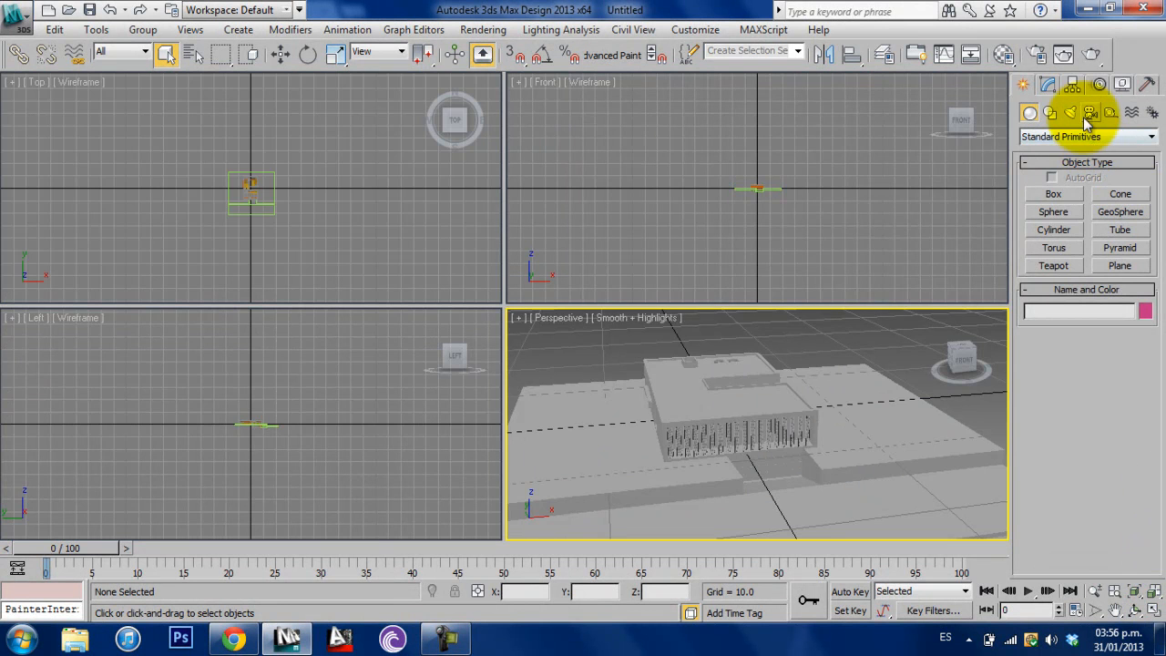
left_click(1094, 115)
left_click(1090, 137)
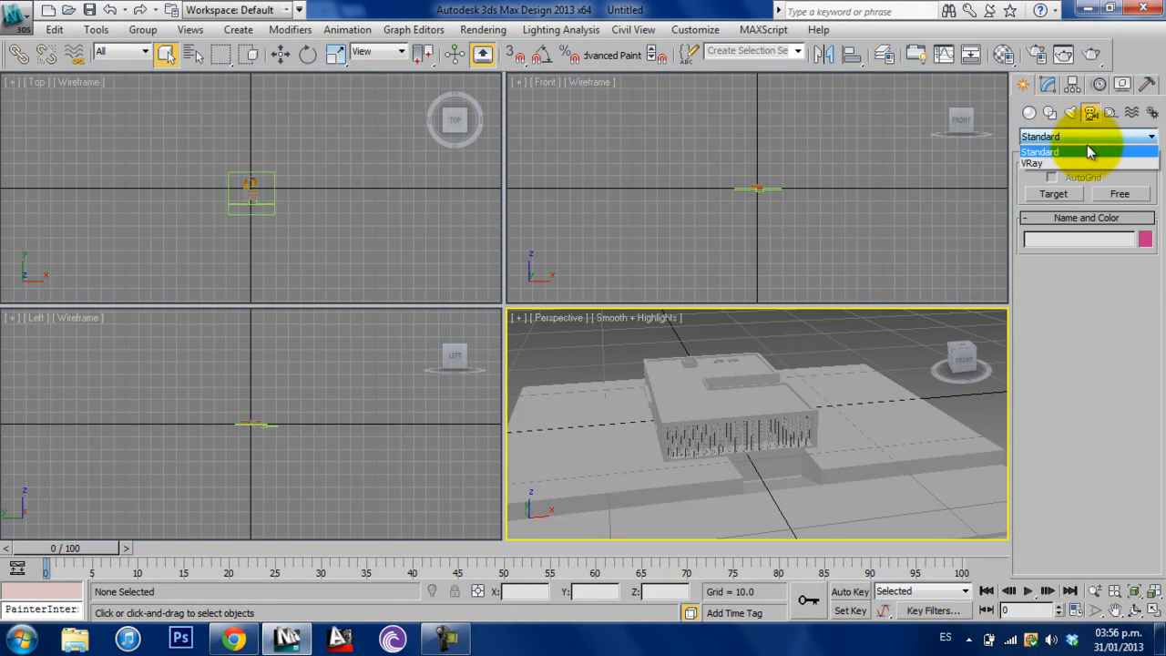
left_click(1082, 171)
left_click(1106, 194)
middle_click_drag(325, 229, 221, 261)
scroll(290, 211, "up", 4)
scroll(318, 241, "up", 1)
left_click_drag(222, 264, 258, 175)
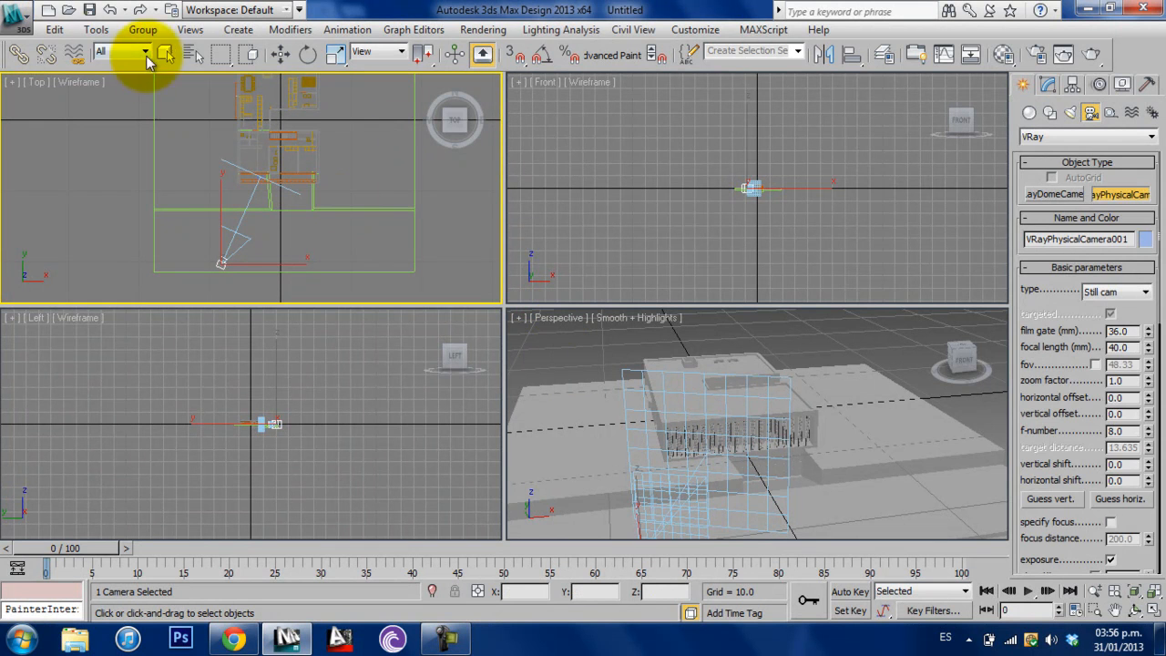
- Switch the Perspective viewport to the view through VRayPhysicalCamera001
left_click(166, 54)
left_click(558, 322)
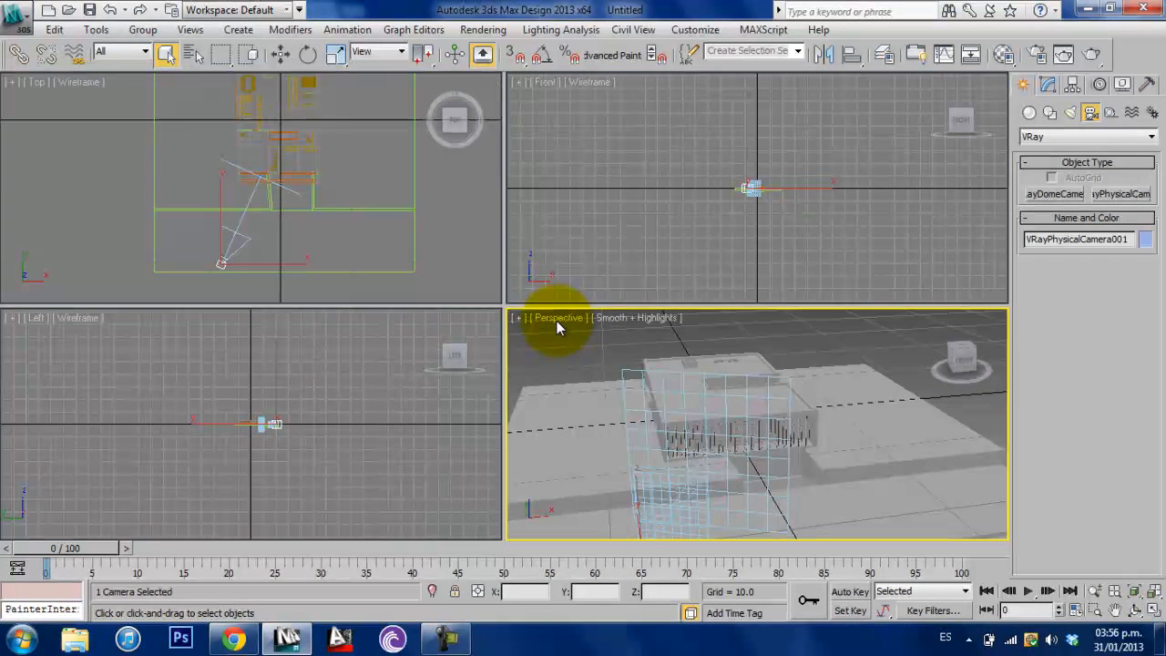
left_click(549, 319)
mouse_move(710, 339)
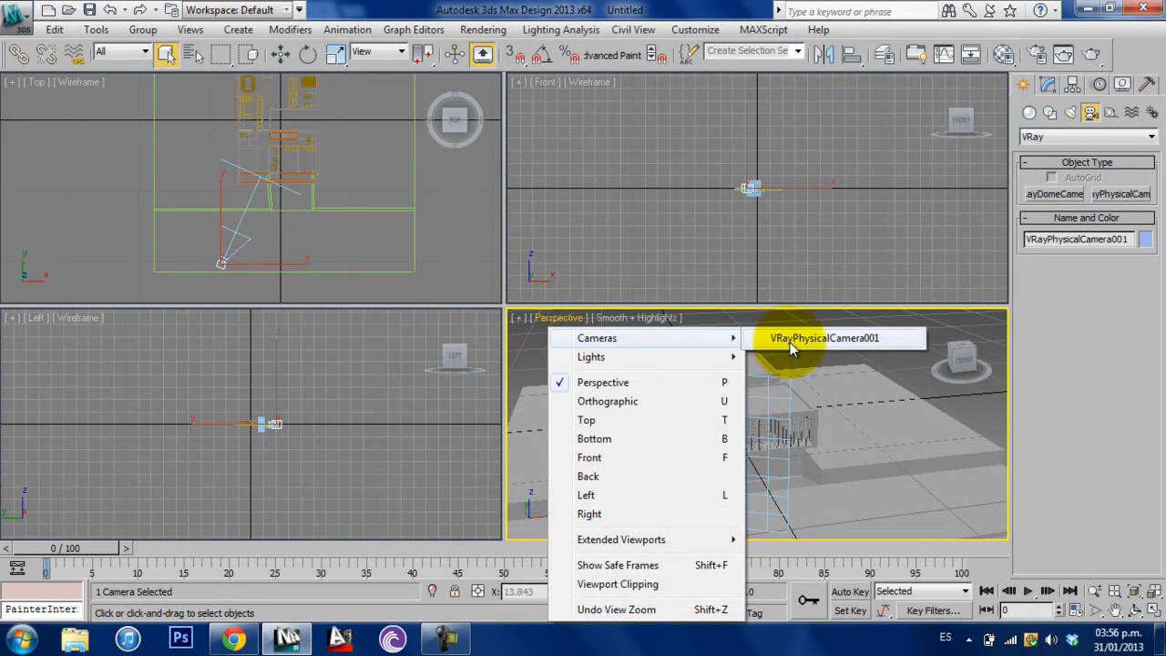
left_click(789, 338)
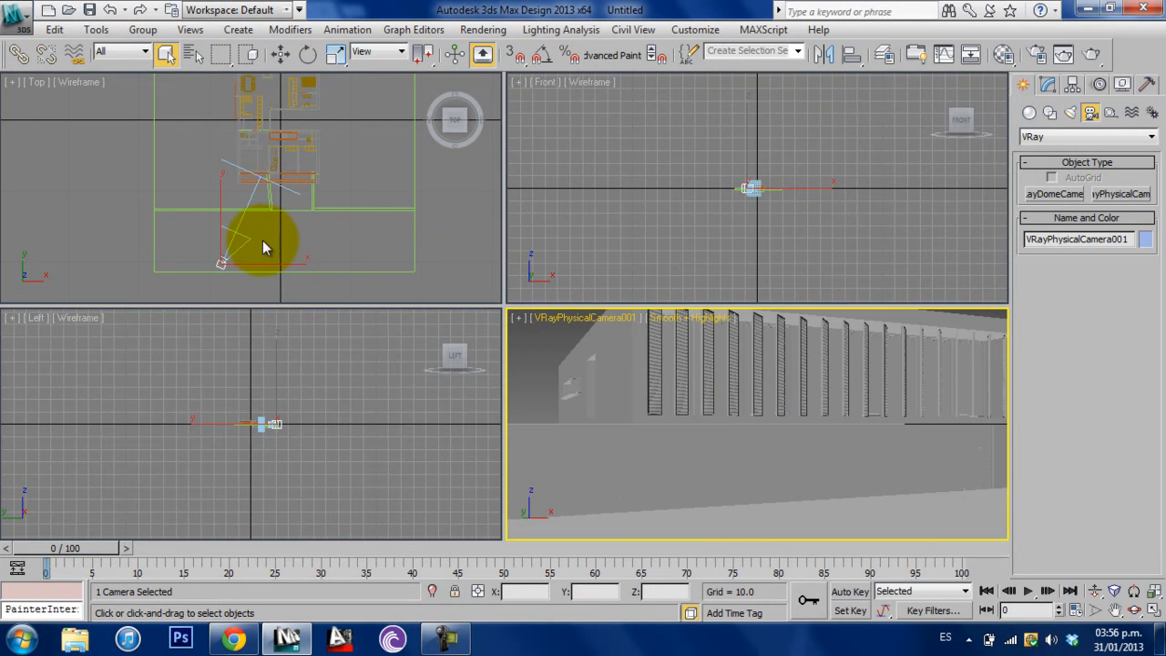
- Orbit and dolly the camera back until the whole building front fits in its view, and deselect the camera
middle_click_drag(887, 404, 862, 449)
left_click(1134, 611)
mouse_move(824, 423)
left_mouse_down()
mouse_move(840, 431)
mouse_move(818, 437)
mouse_move(829, 433)
left_mouse_up()
left_click(1095, 590)
mouse_move(750, 456)
left_mouse_down()
mouse_move(737, 450)
mouse_move(750, 448)
left_mouse_up()
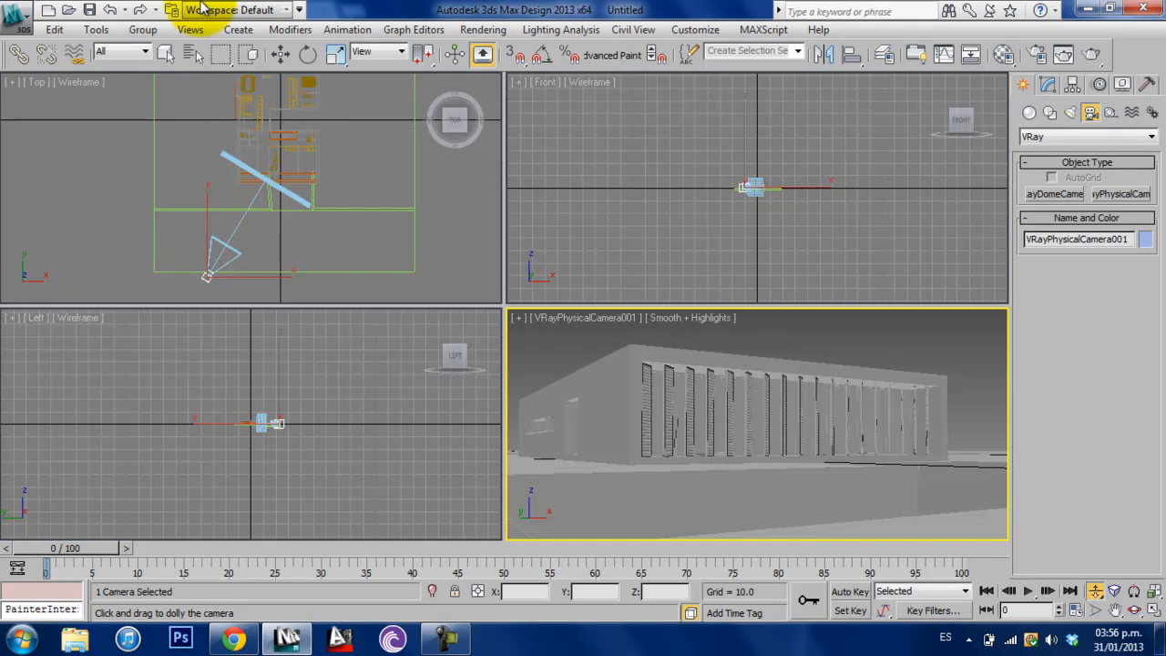
left_click(165, 52)
left_click(839, 352)
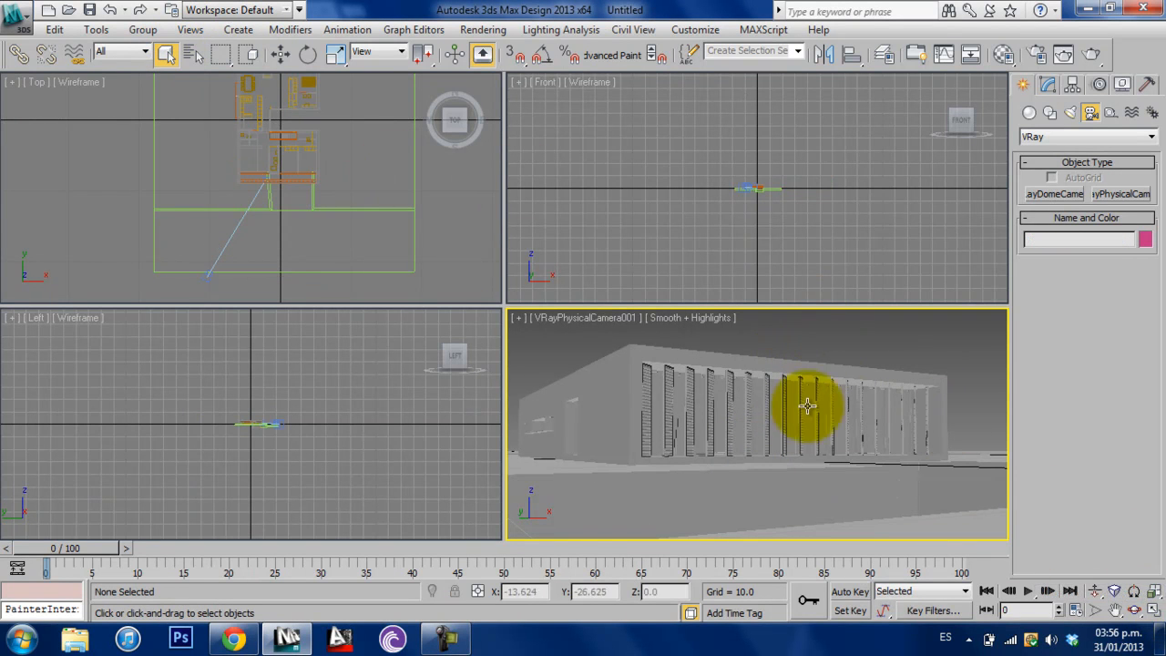
- Set the diffuse color value of the 01 - Default material to 240
left_click(1150, 612)
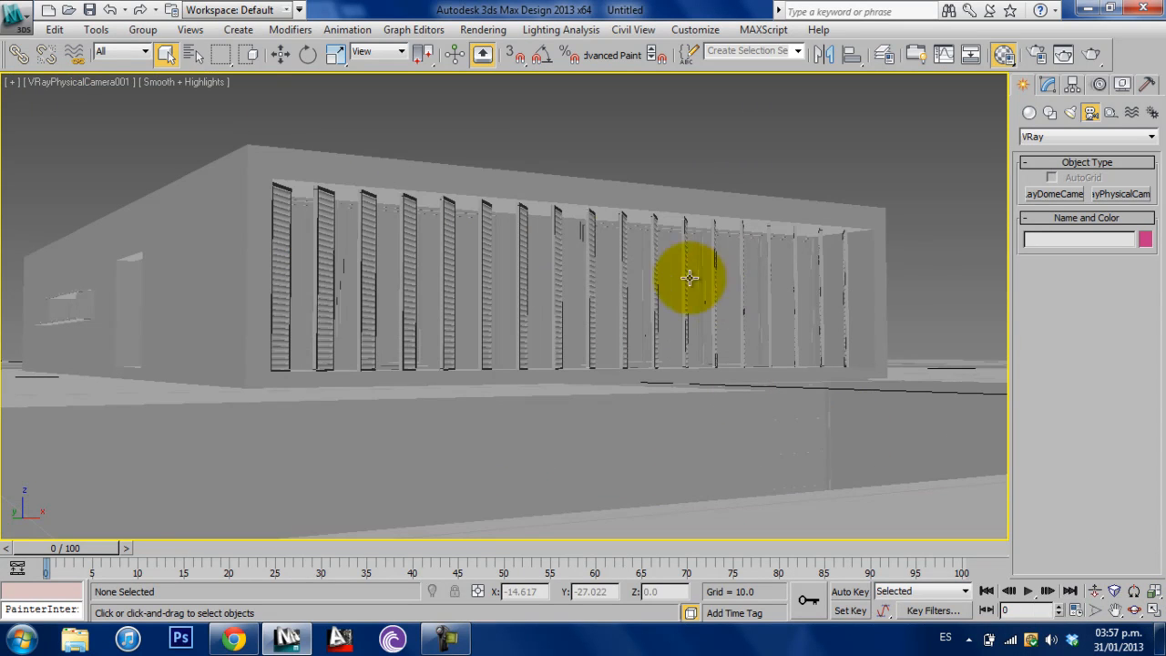
key("m")
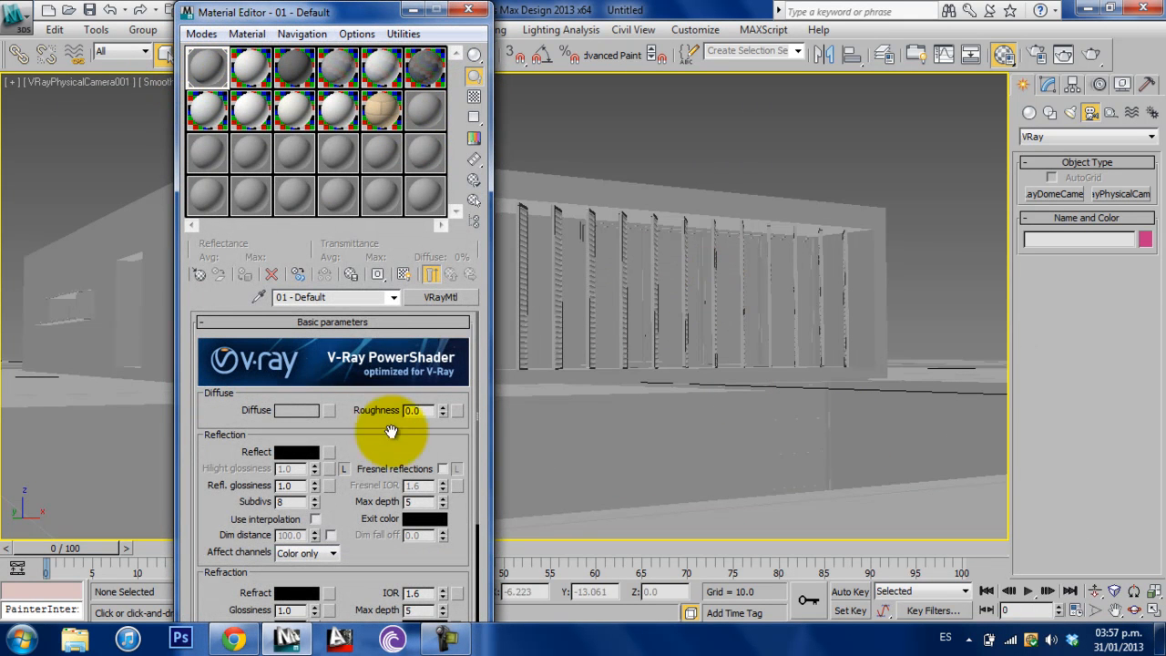
left_click(300, 412)
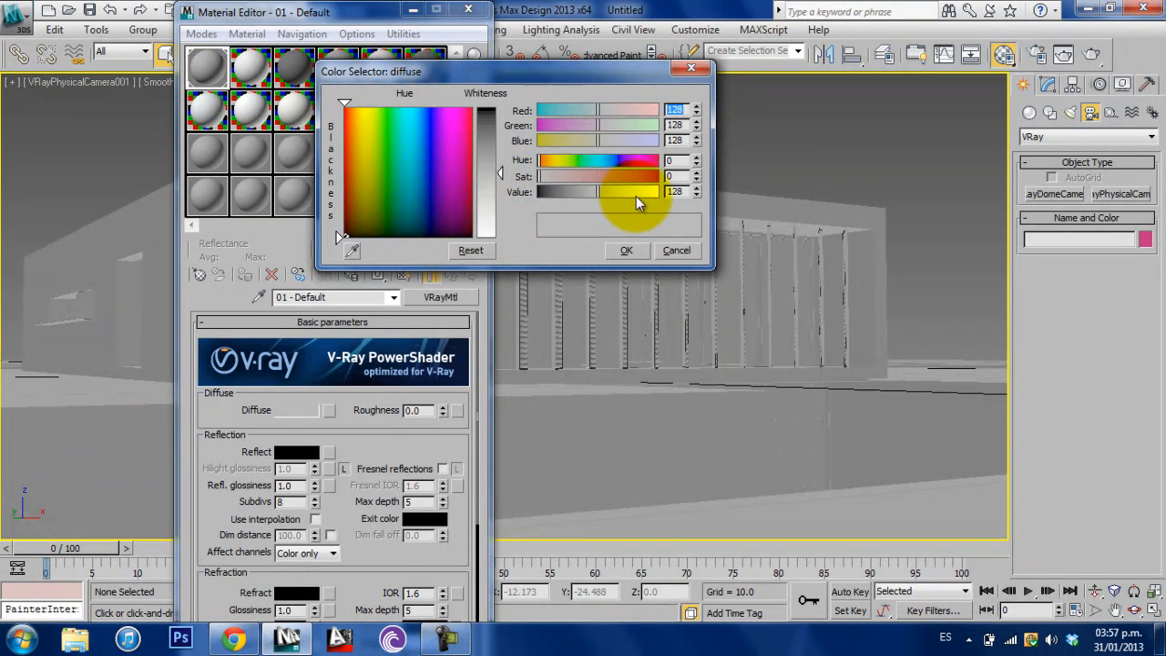
left_click_drag(500, 174, 500, 213)
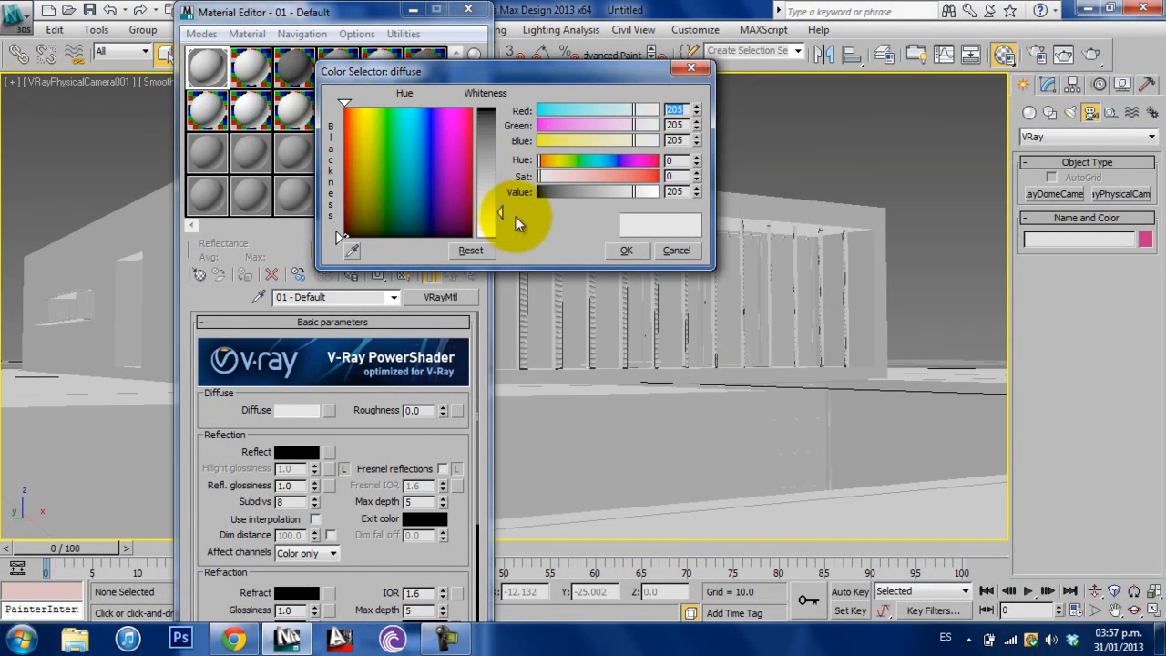
left_click_drag(683, 192, 656, 194)
type("240")
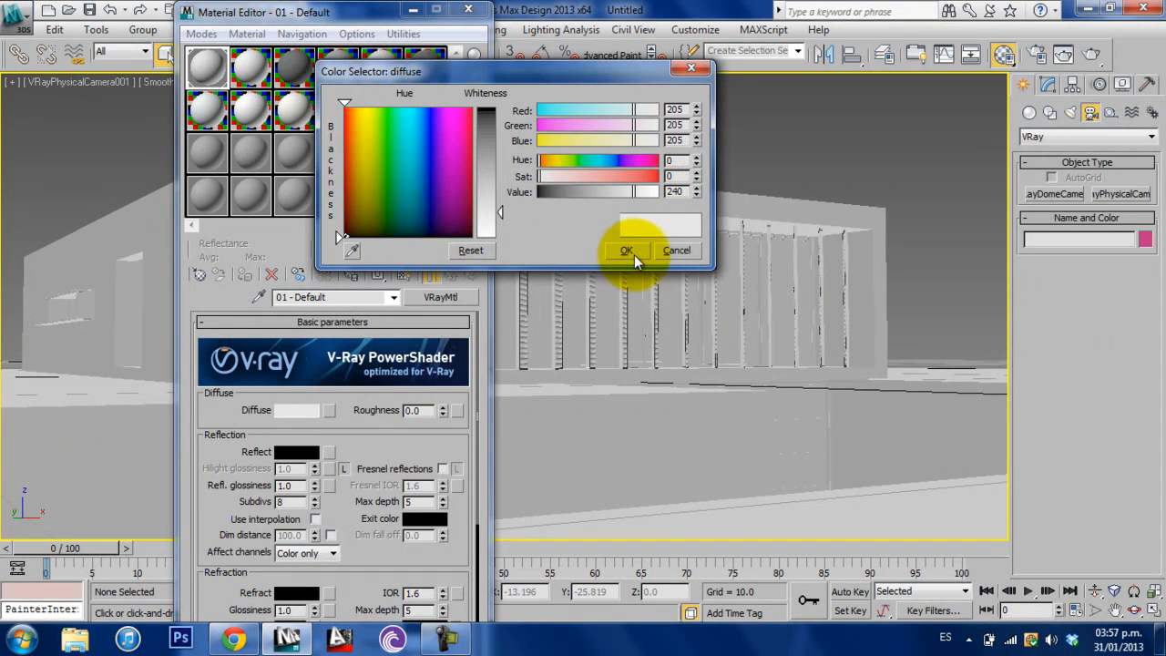
left_click(631, 251)
left_click(470, 11)
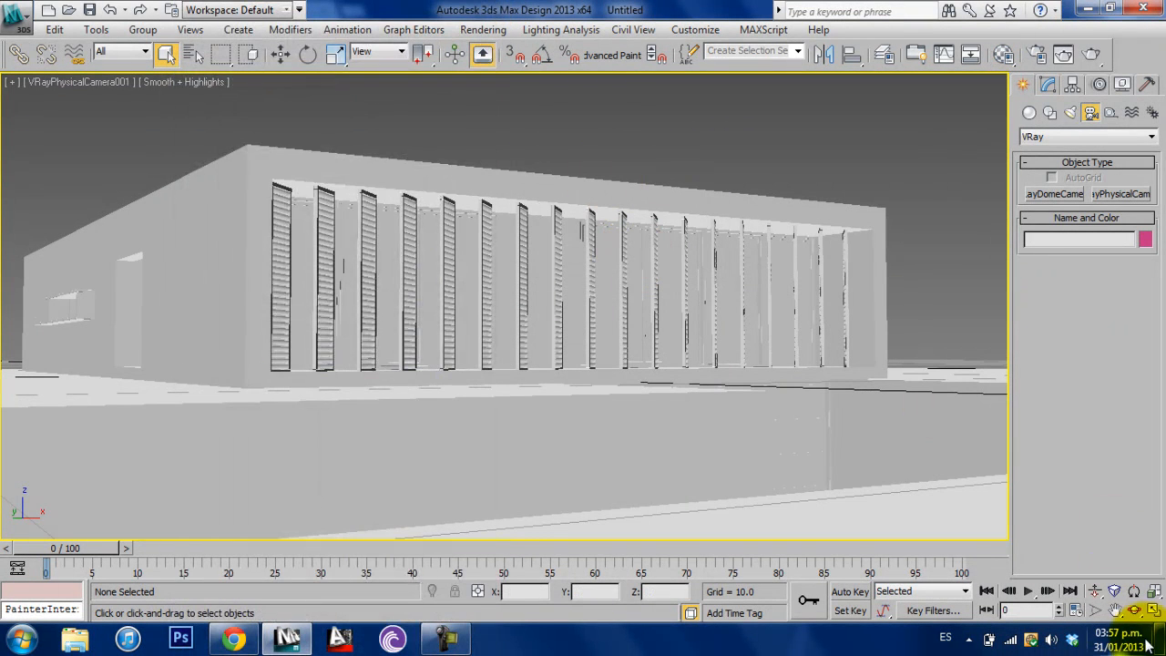
- Restore the four-viewport layout and move the camera target slightly up so the building sits lower in the camera view
left_click(1154, 611)
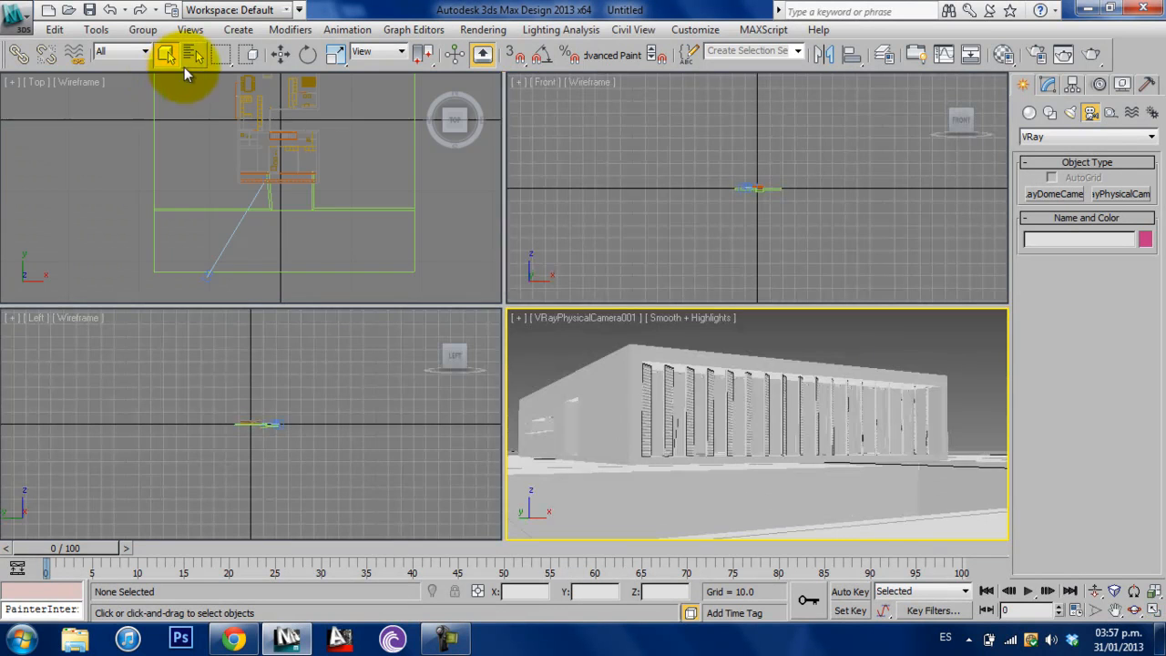
left_click(269, 189)
scroll(264, 178, "up", 5)
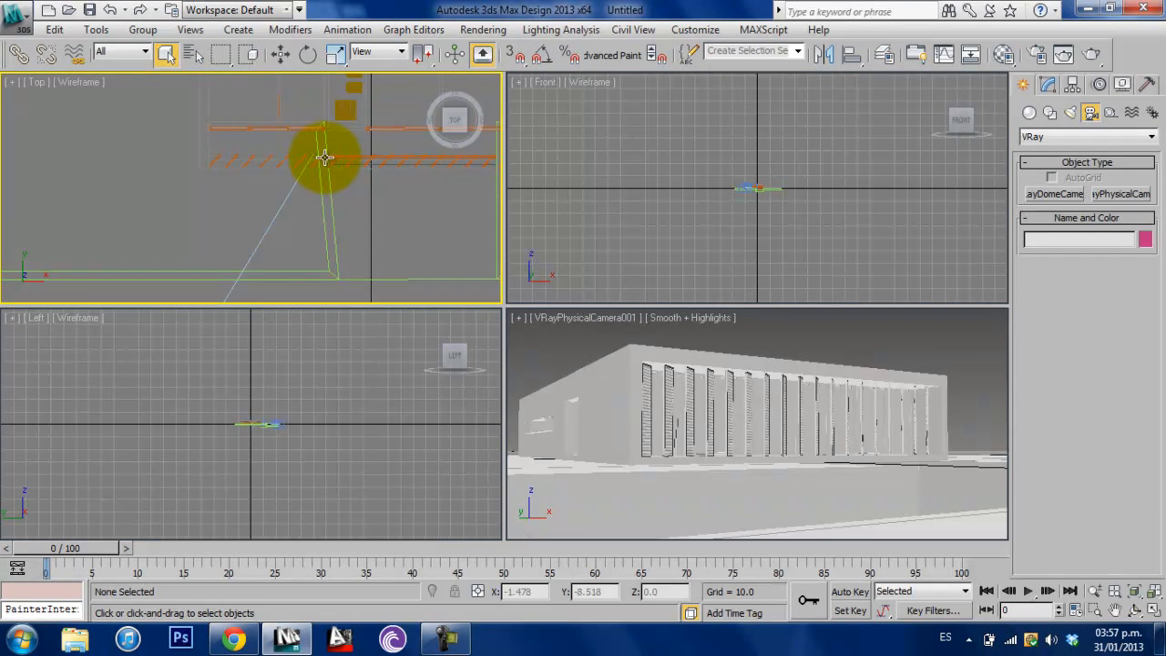
left_click(312, 150)
left_click(280, 53)
left_click(763, 365)
left_click_drag(757, 376, 761, 366)
left_click(936, 361)
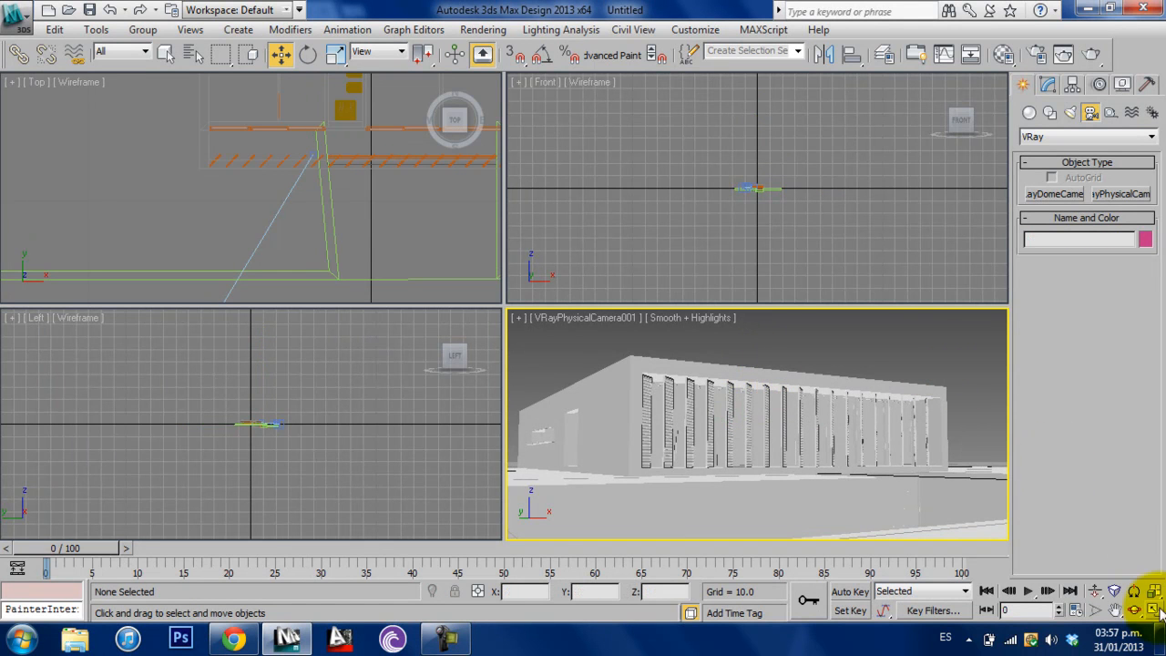
- Place a VRaySun in the Top view, aiming from the site's front corner toward the building, and add the VRaySky environment map
left_click(1076, 116)
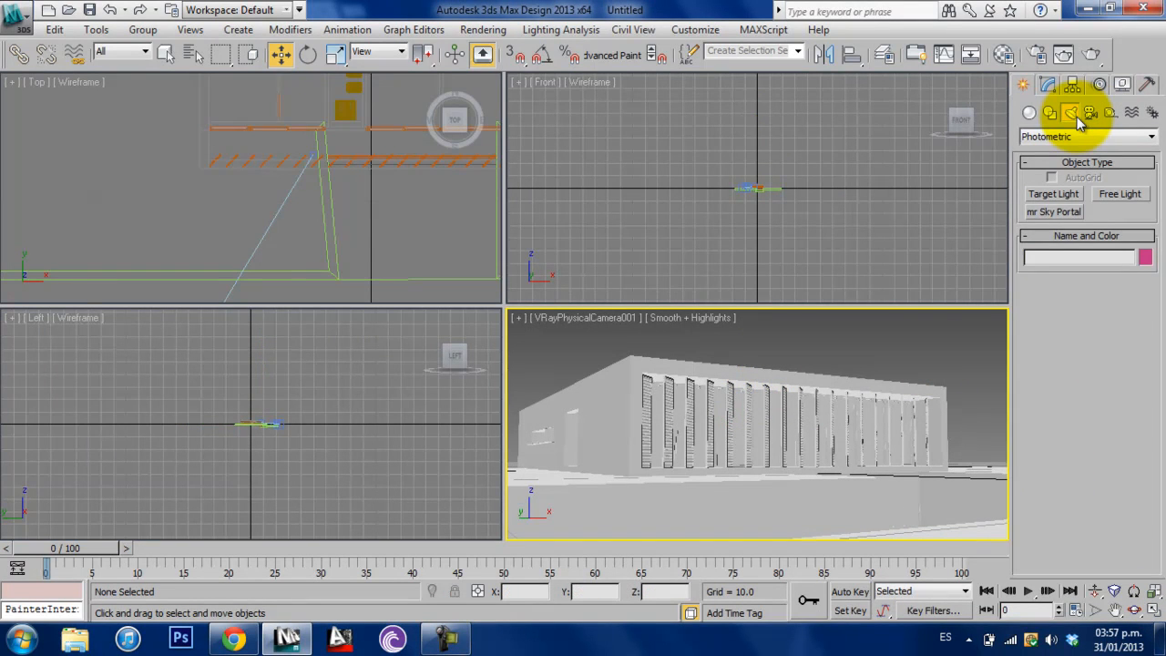
left_click(1090, 137)
left_click(1084, 174)
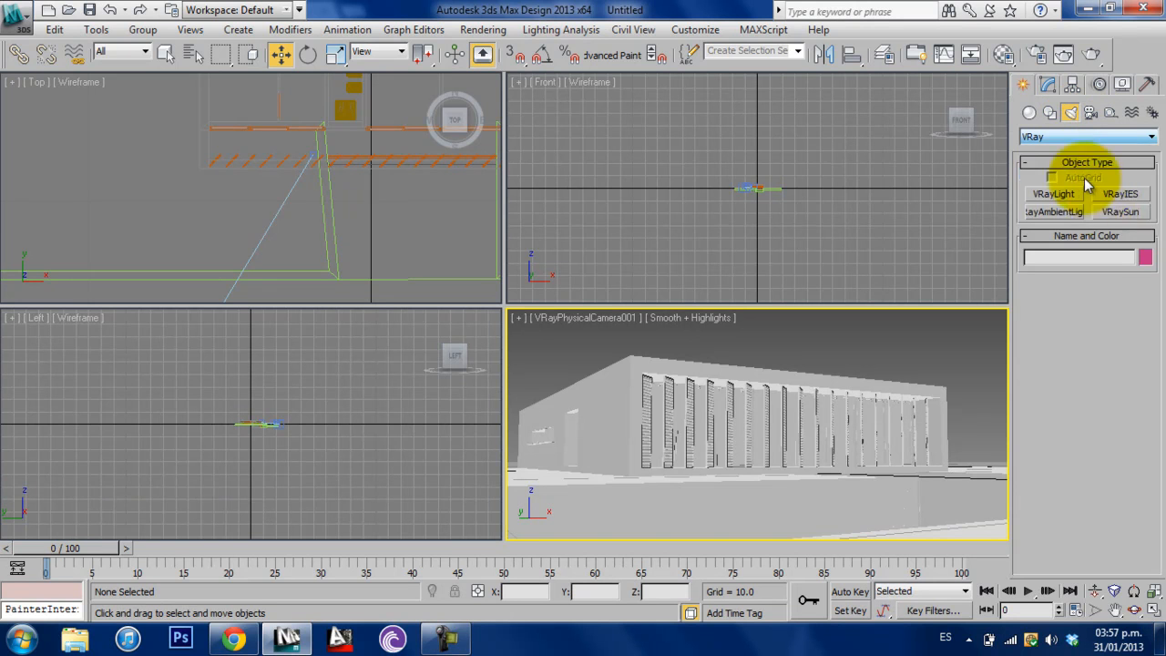
left_click(1120, 211)
scroll(203, 202, "down", 5)
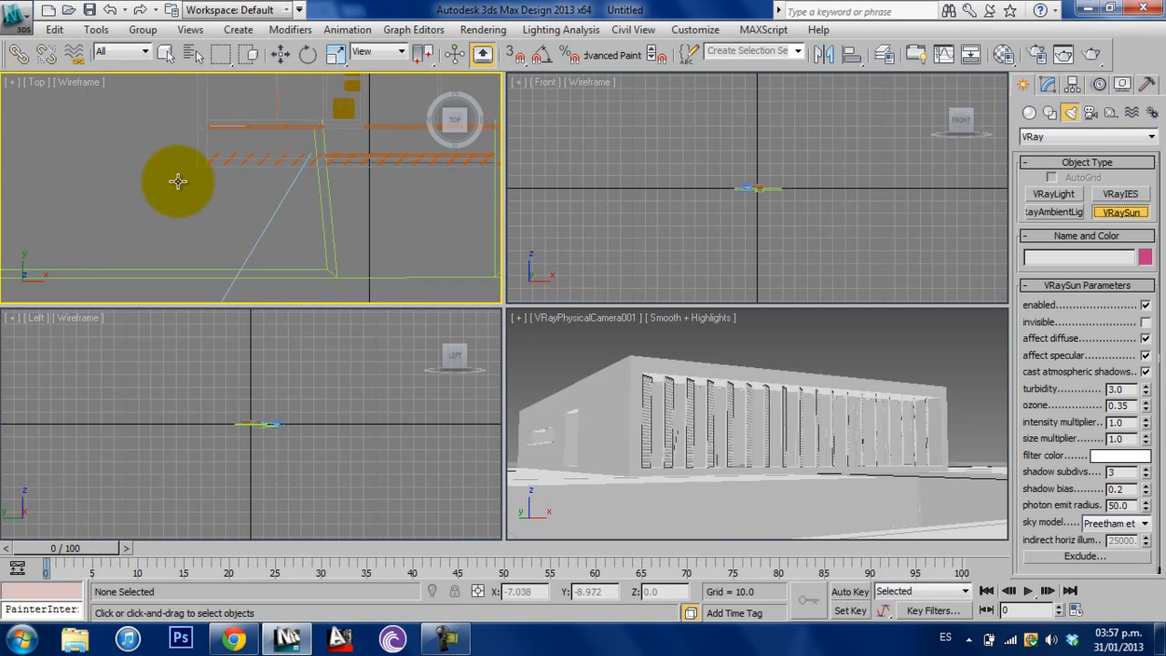
scroll(186, 159, "up", 3)
middle_click_drag(199, 165, 329, 223)
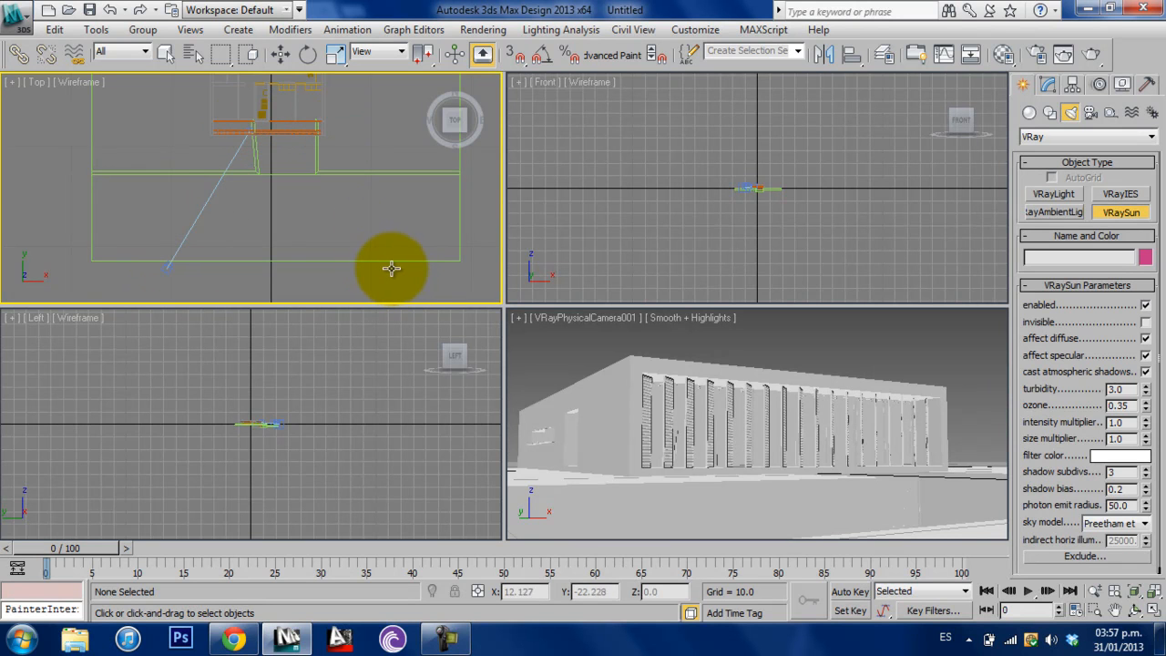
left_click_drag(411, 263, 299, 158)
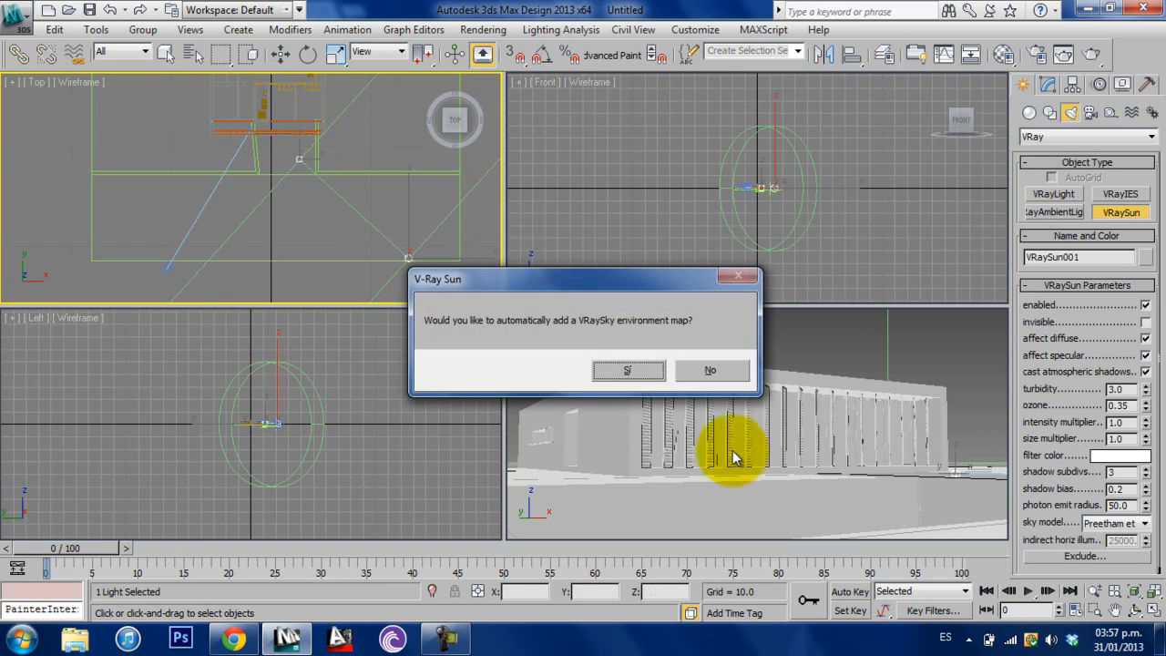
left_click(640, 373)
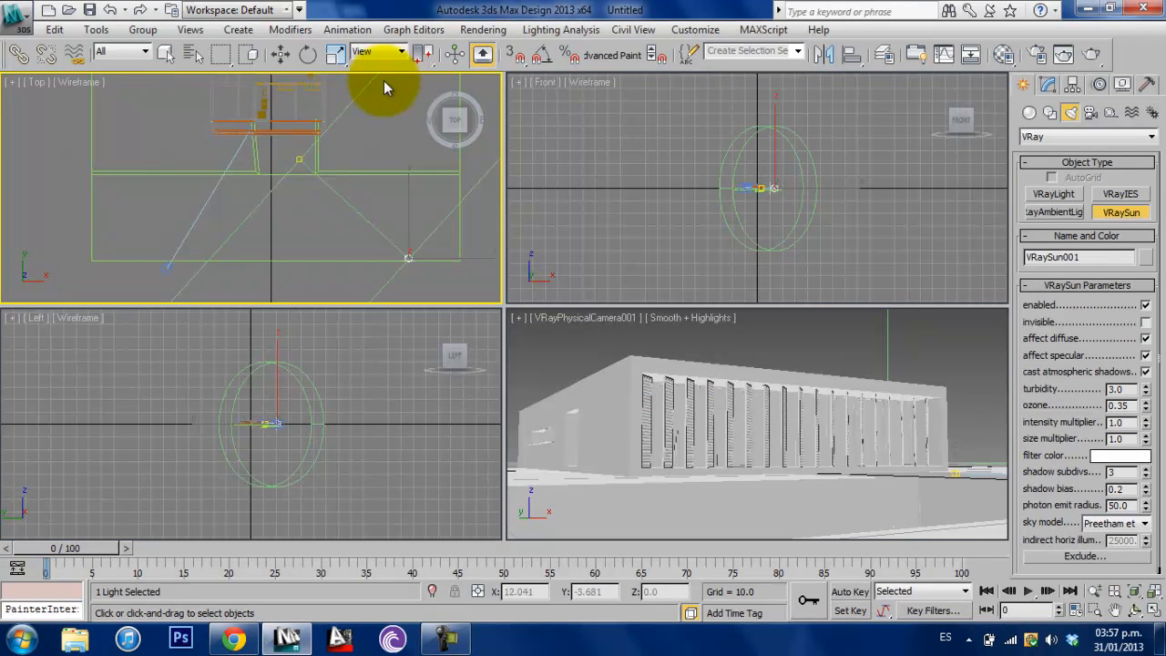
- Raise the sun about 10.8 units above the ground in the Front view, then deselect it and activate the camera view
left_click(279, 54)
right_click(756, 221)
scroll(761, 155, "up", 8)
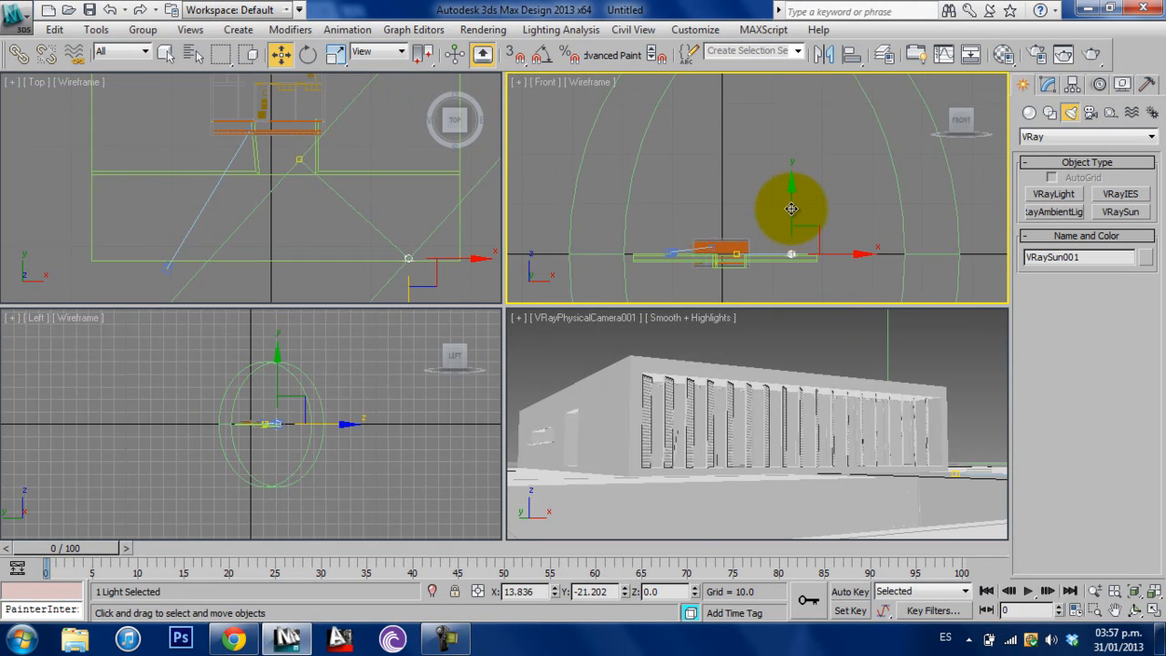
left_click_drag(791, 212, 788, 156)
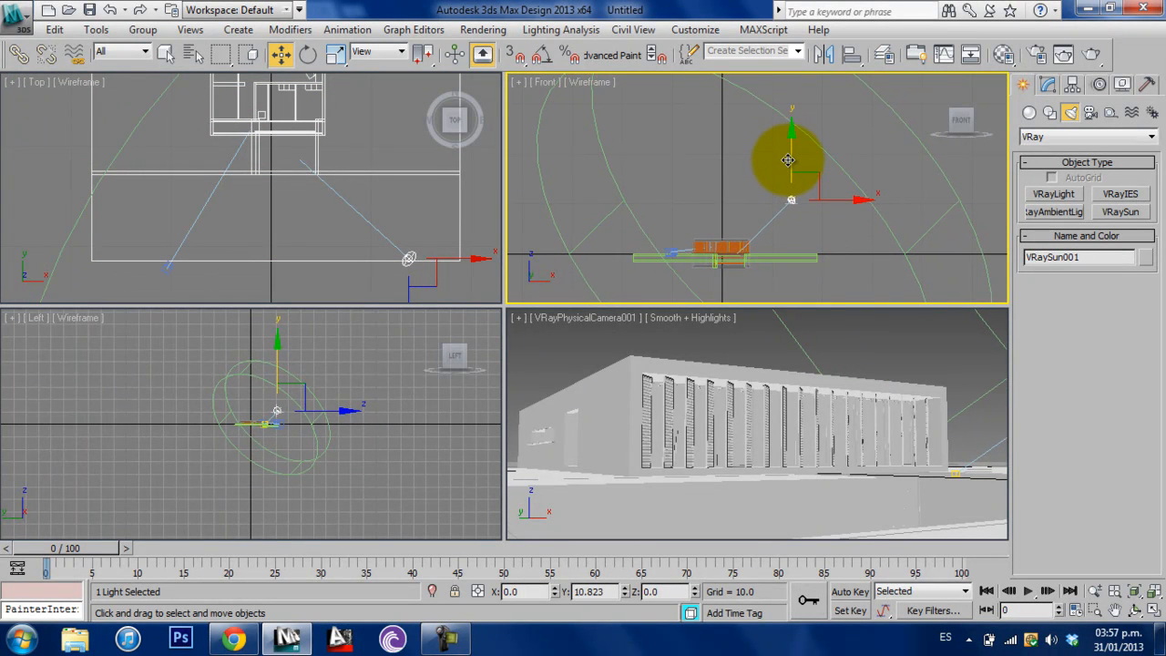
right_click(411, 218)
right_click(916, 351)
left_click(916, 347)
- Enable V-Ray's built-in frame buffer in the render setup
left_click(1039, 57)
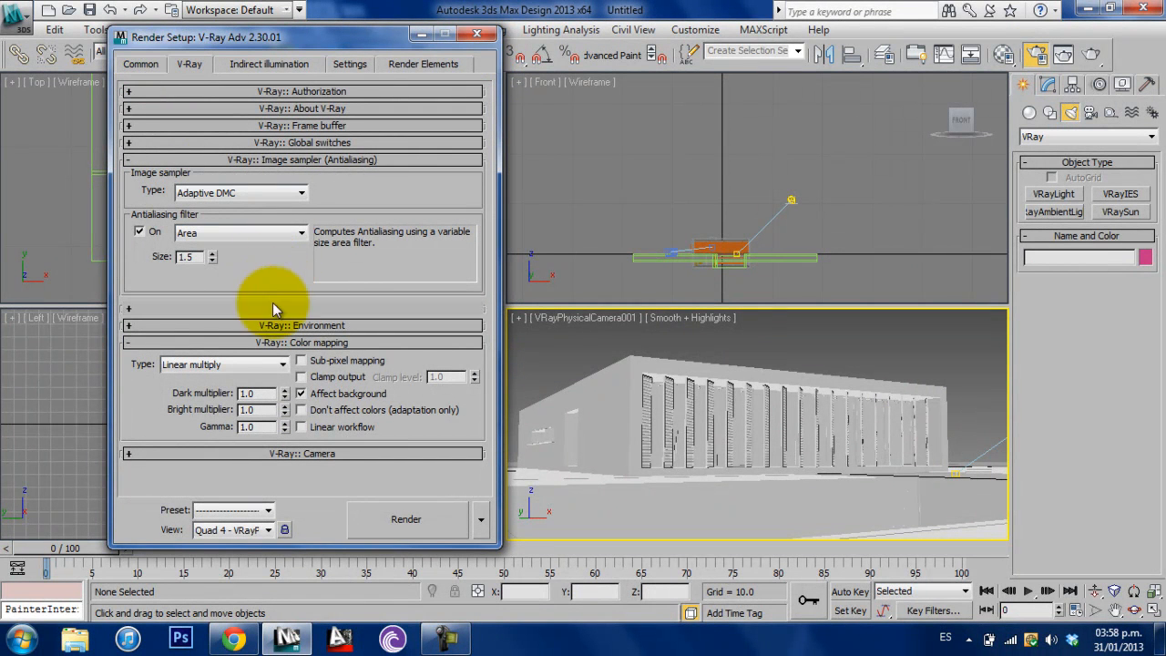
left_click(312, 125)
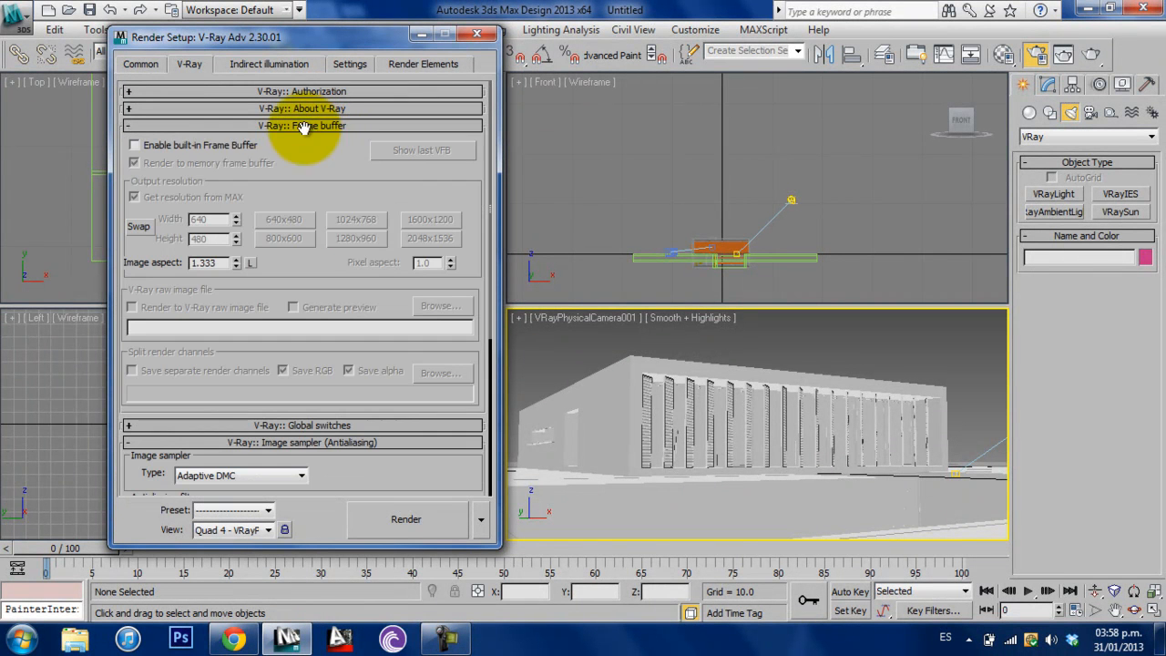
left_click(238, 148)
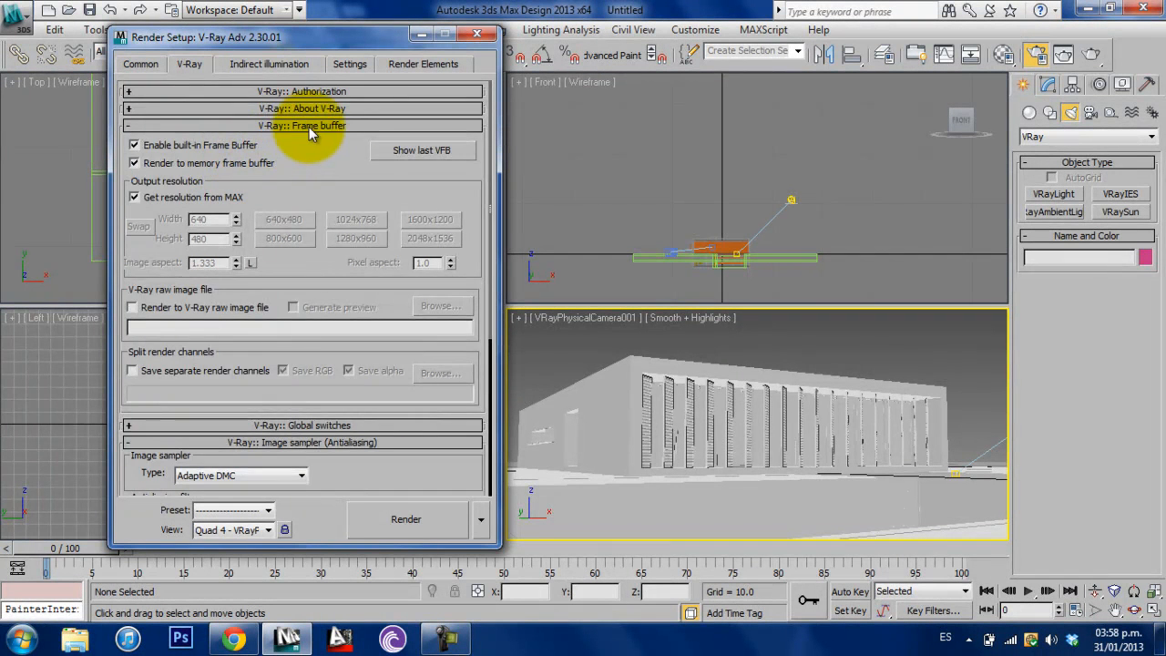
left_click(309, 127)
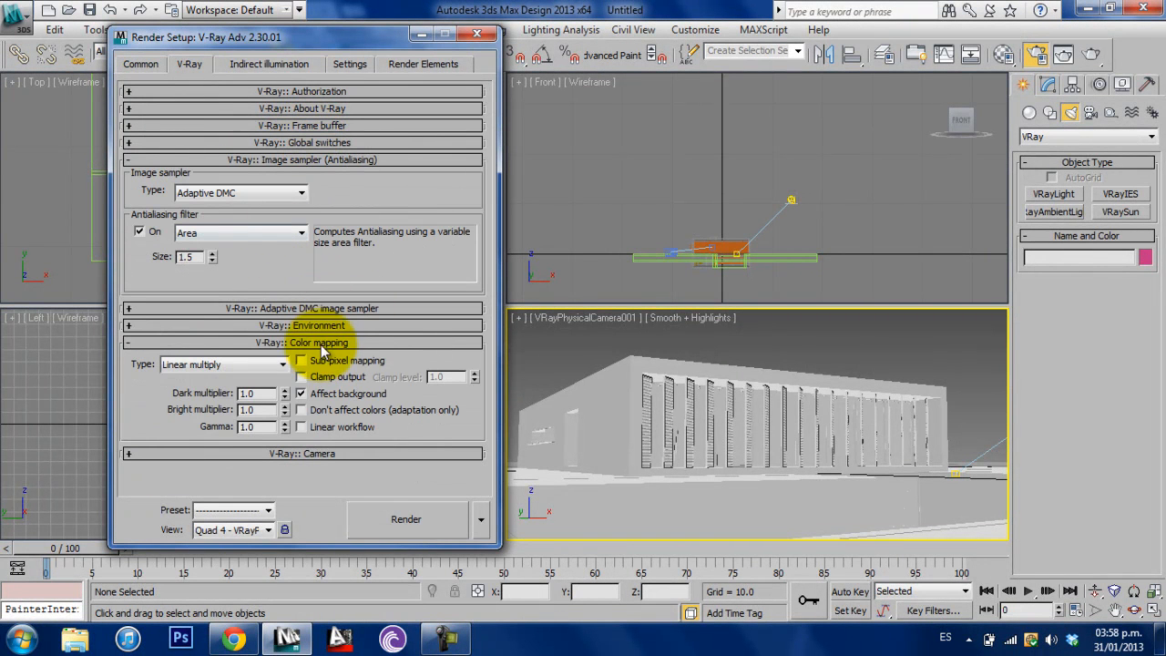
- Set the color mapping to Reinhard with burn value 0.5 and gamma 1.4, and enable Linear workflow
left_click(227, 366)
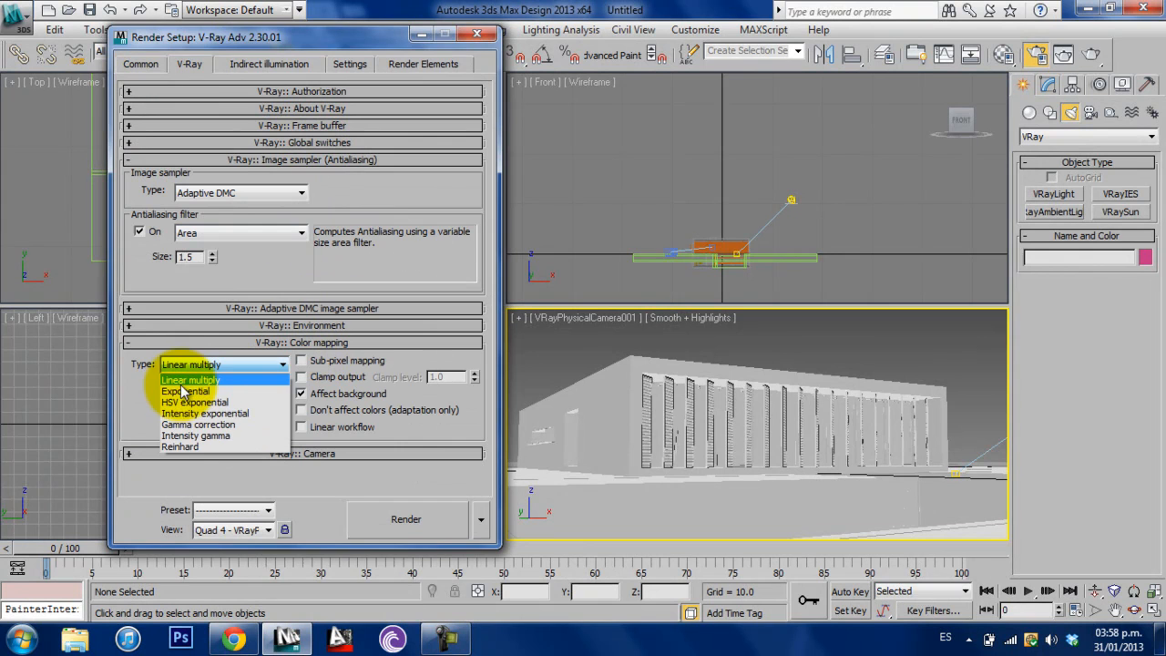
left_click(187, 448)
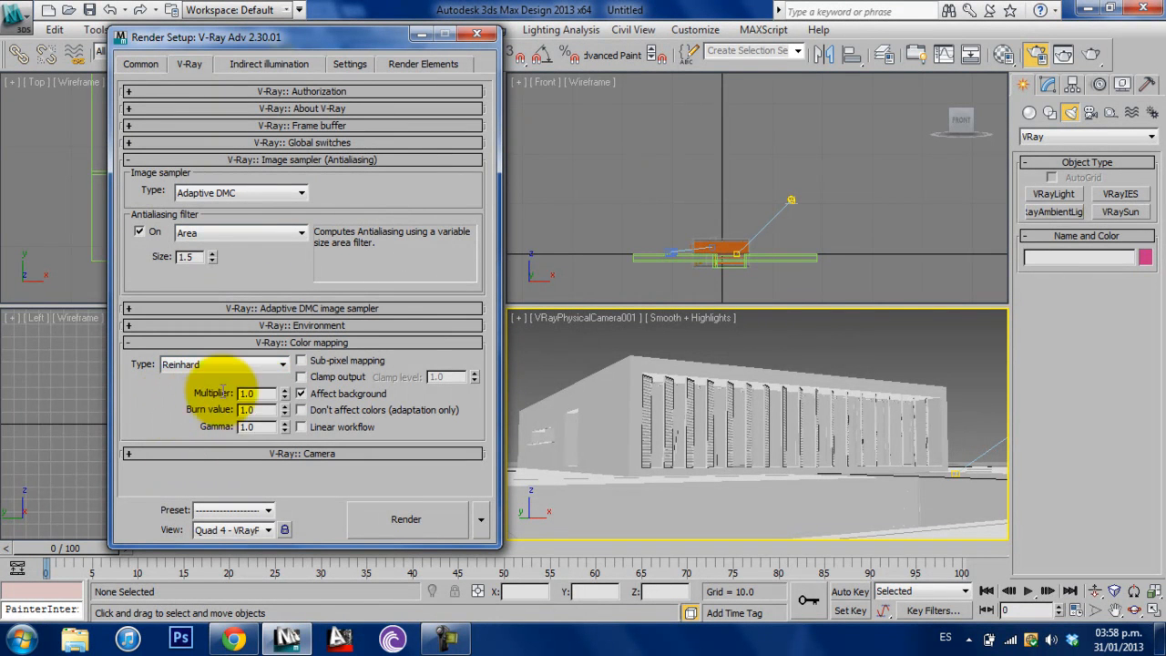
double_click(252, 410)
type(".5")
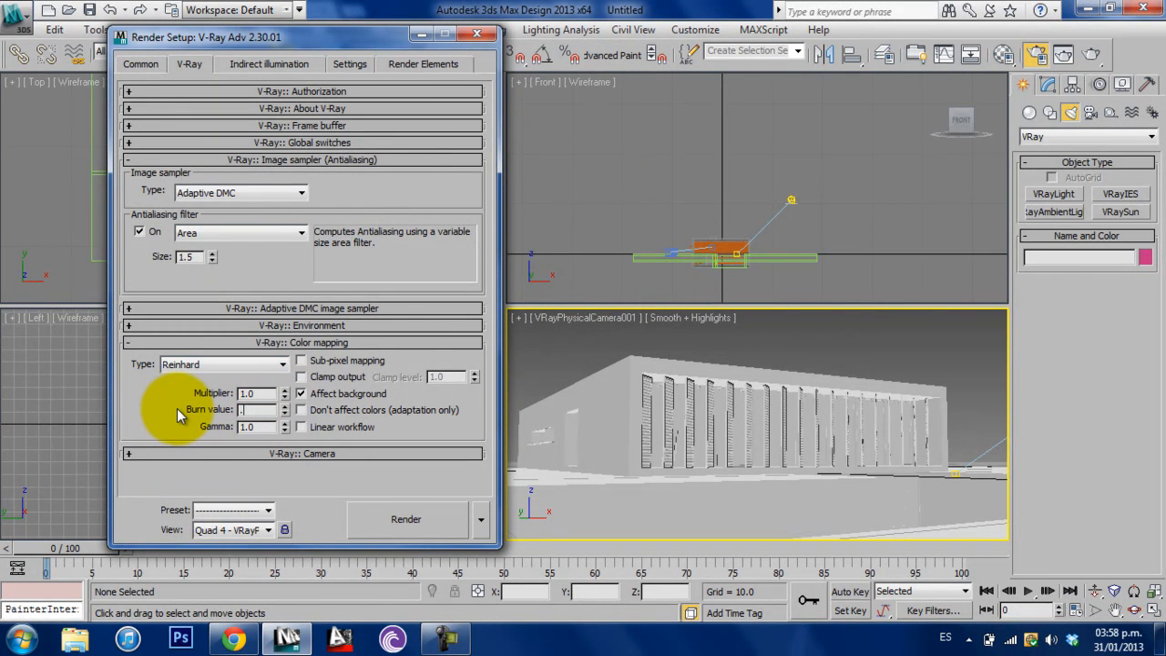
double_click(265, 428)
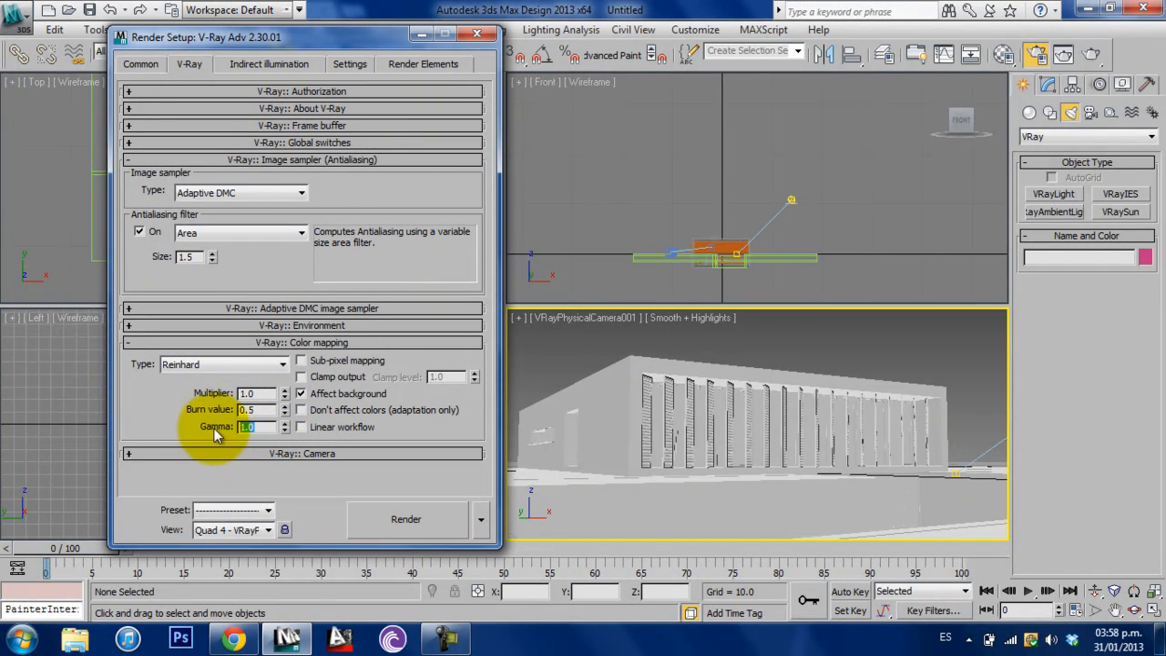
type("1.4")
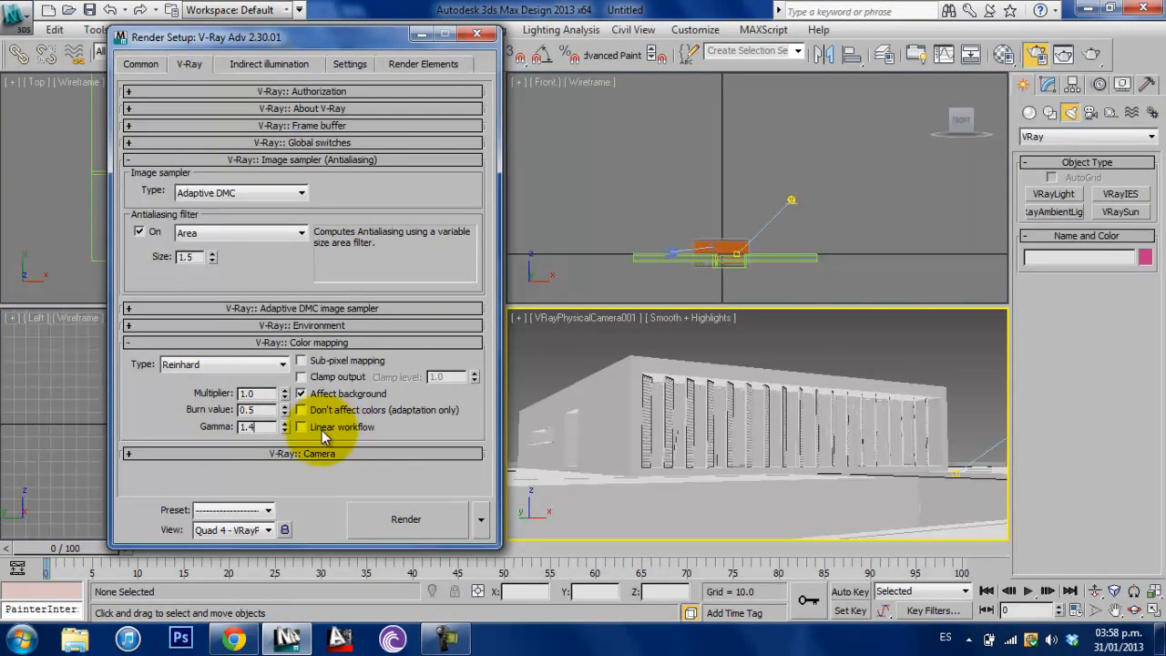
left_click(358, 343)
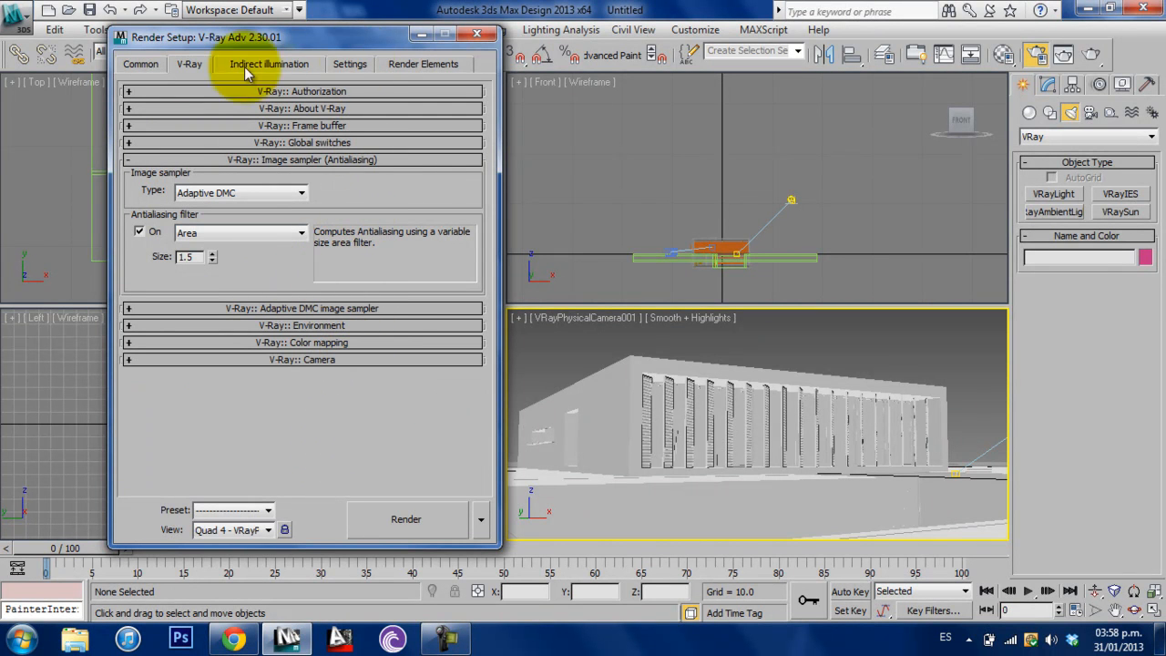
- Enable indirect illumination and choose Light cache as the GI engine for secondary bounces
left_click(268, 70)
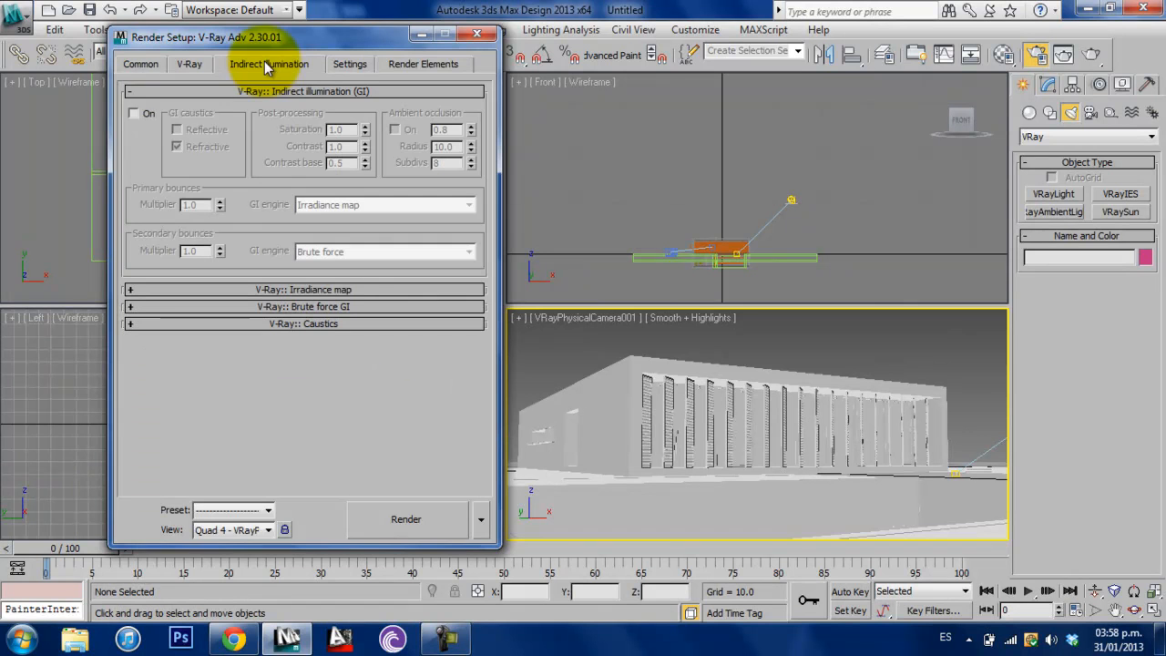
left_click(138, 116)
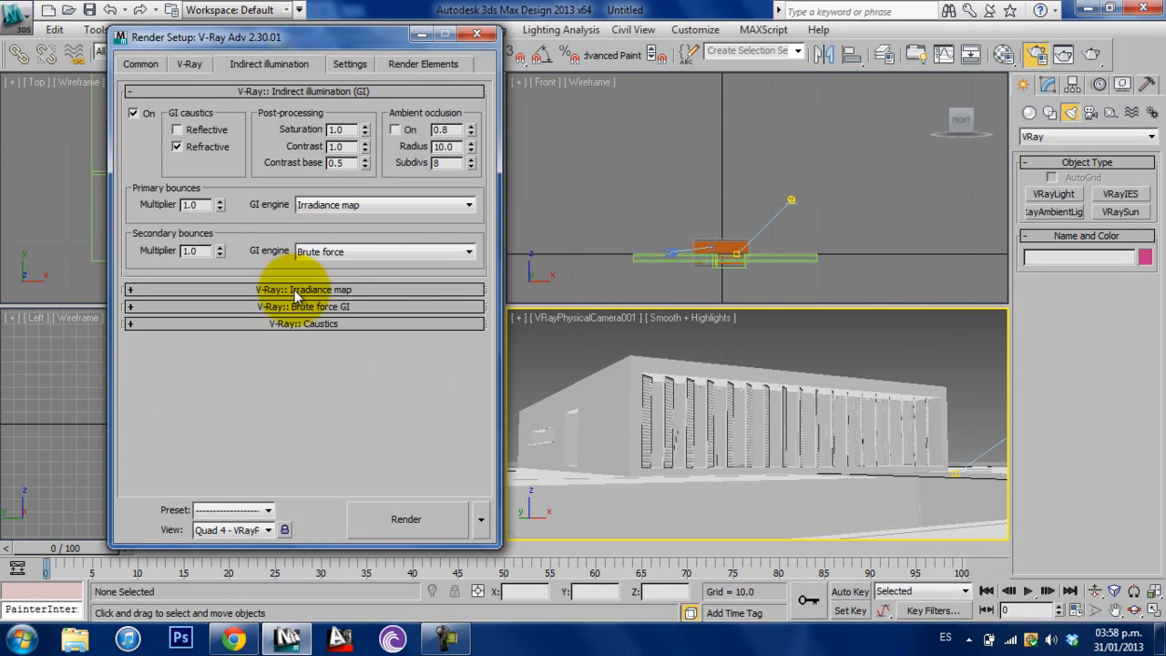
left_click(335, 253)
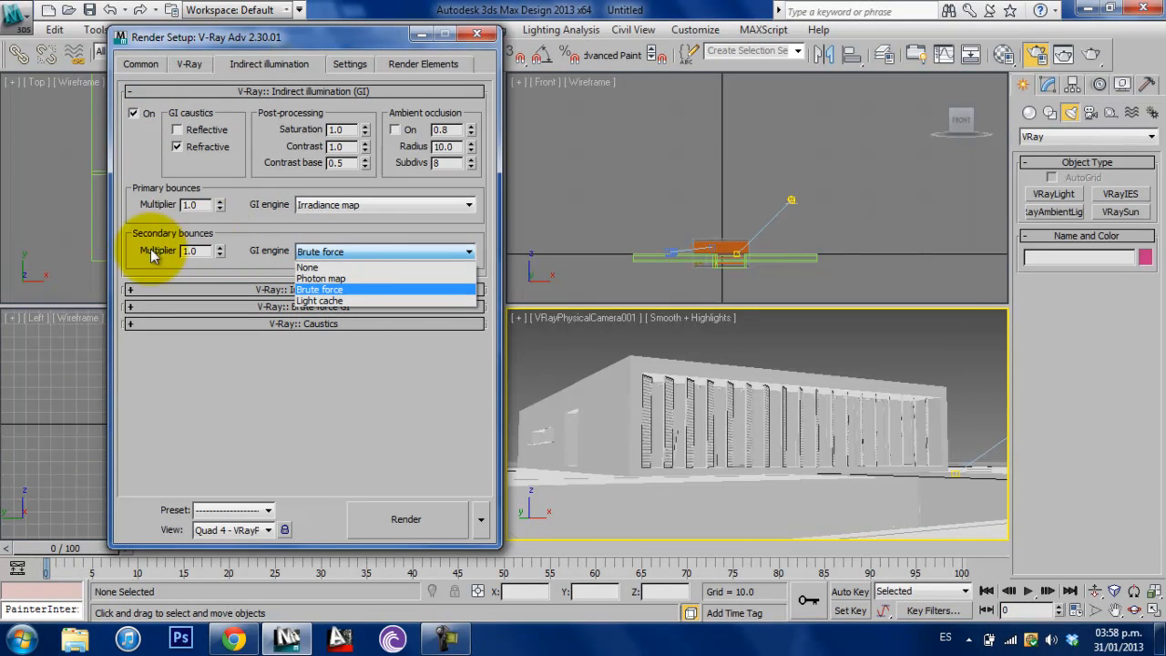
left_click(330, 301)
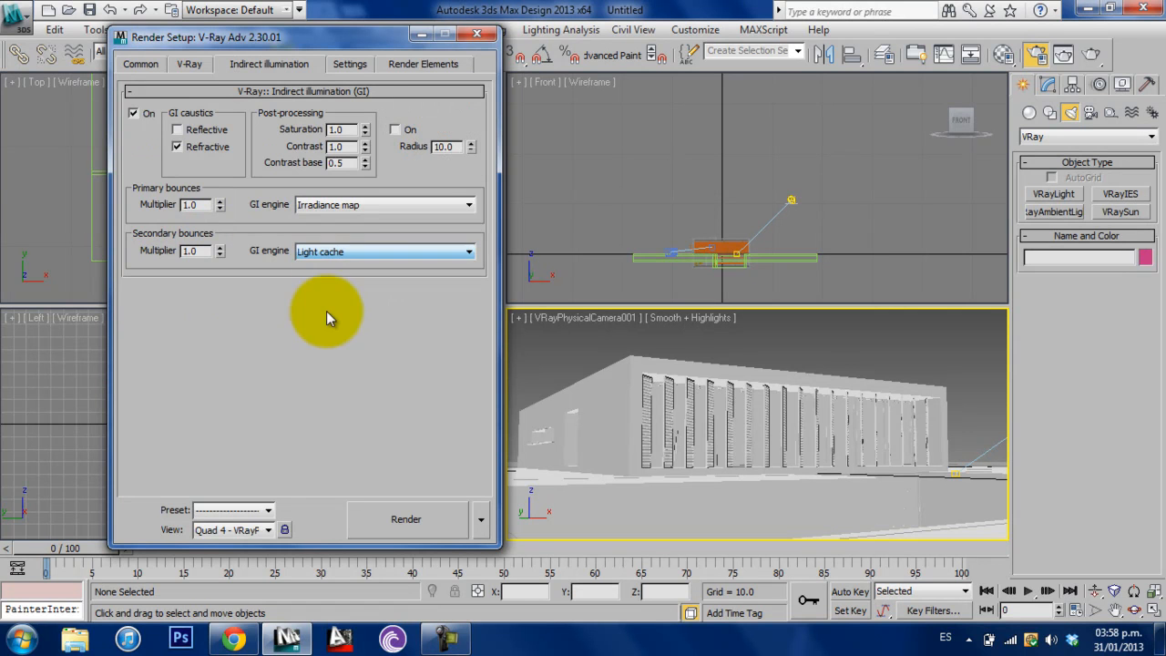
- Set the light cache subdivs to 500 and enable showing its calculation phase
left_click(307, 306)
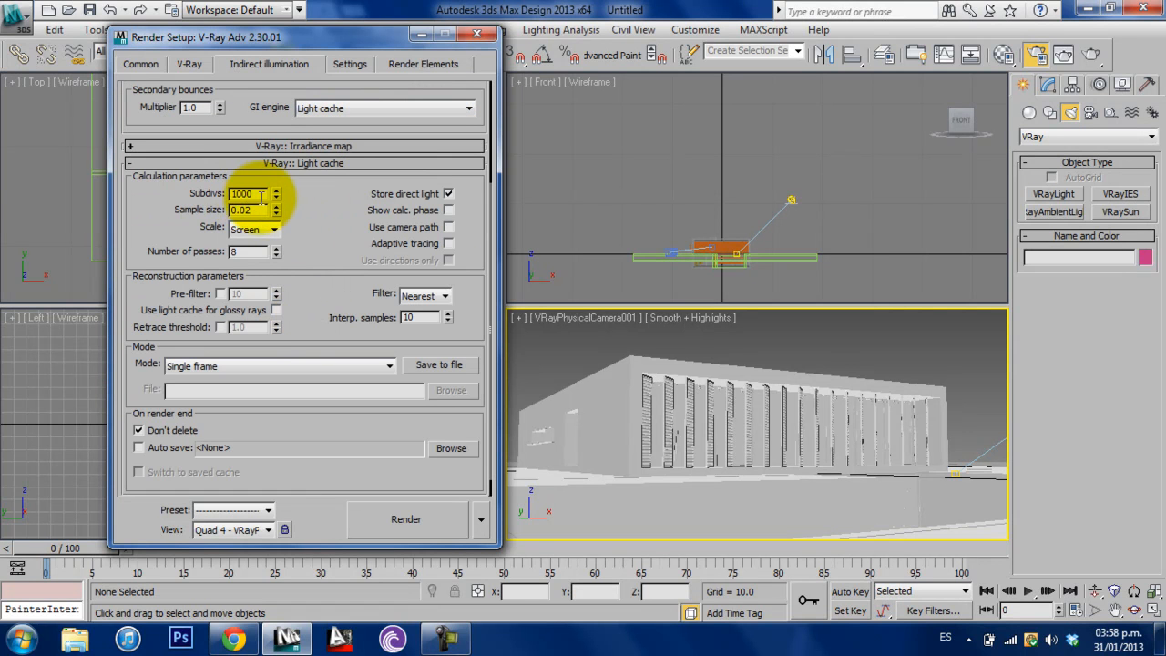
left_click_drag(250, 194, 209, 197)
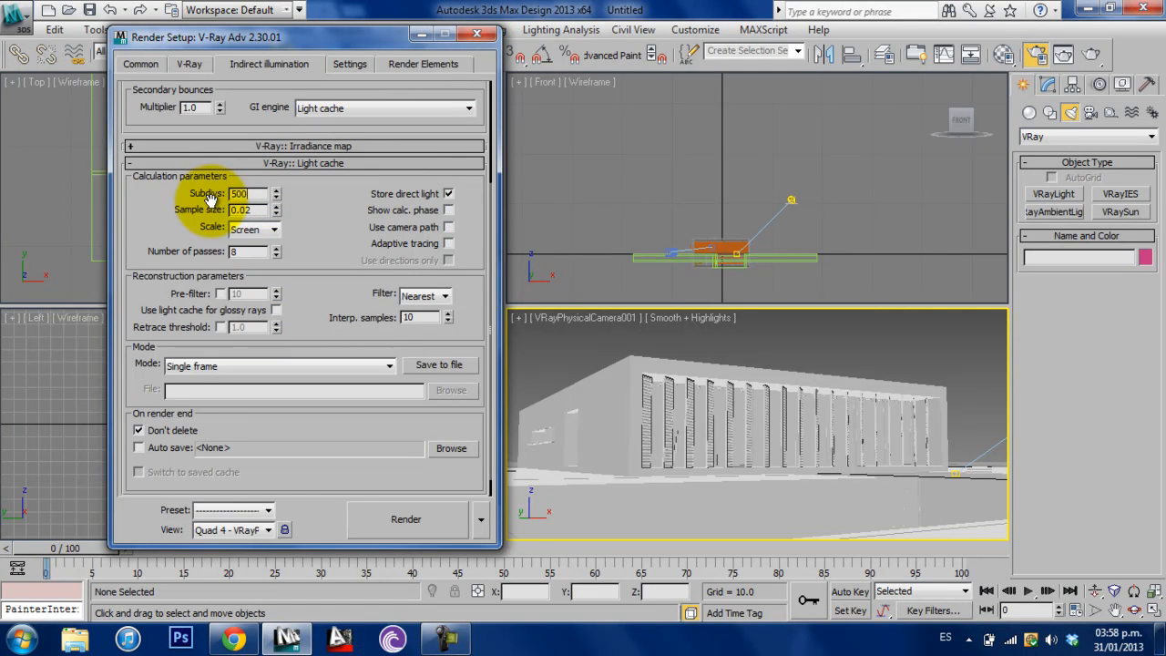
left_click(244, 194)
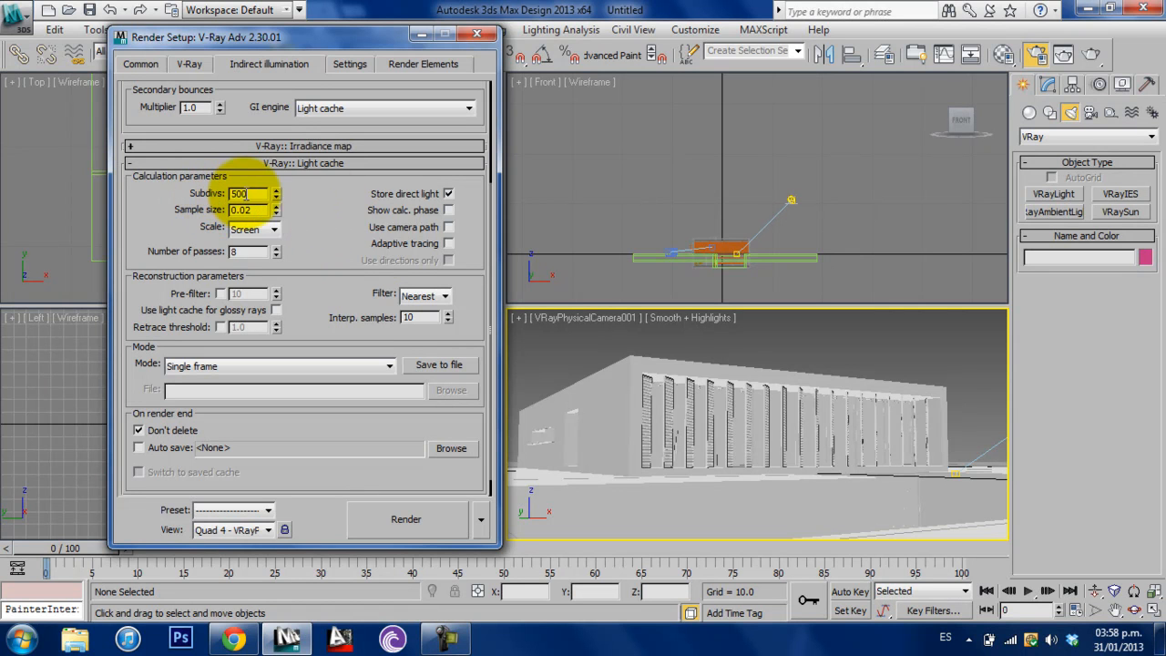
left_click(448, 210)
left_click(324, 164)
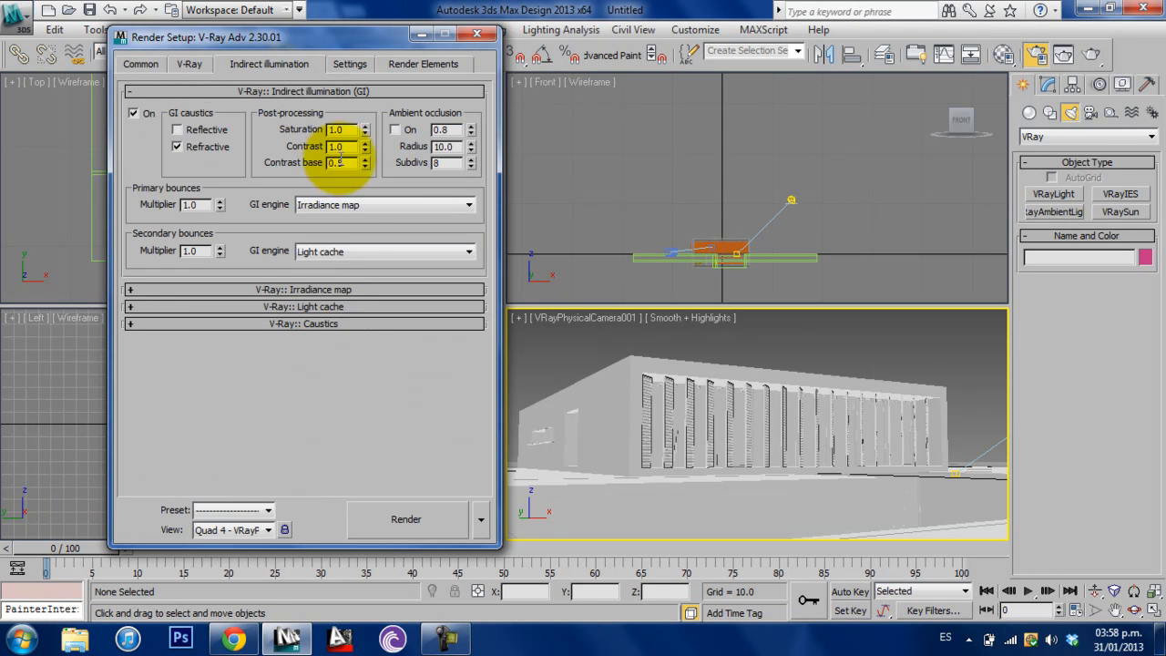
- Set the irradiance map preset to Low with its calculation phase shown, and close the render setup
left_click(331, 282)
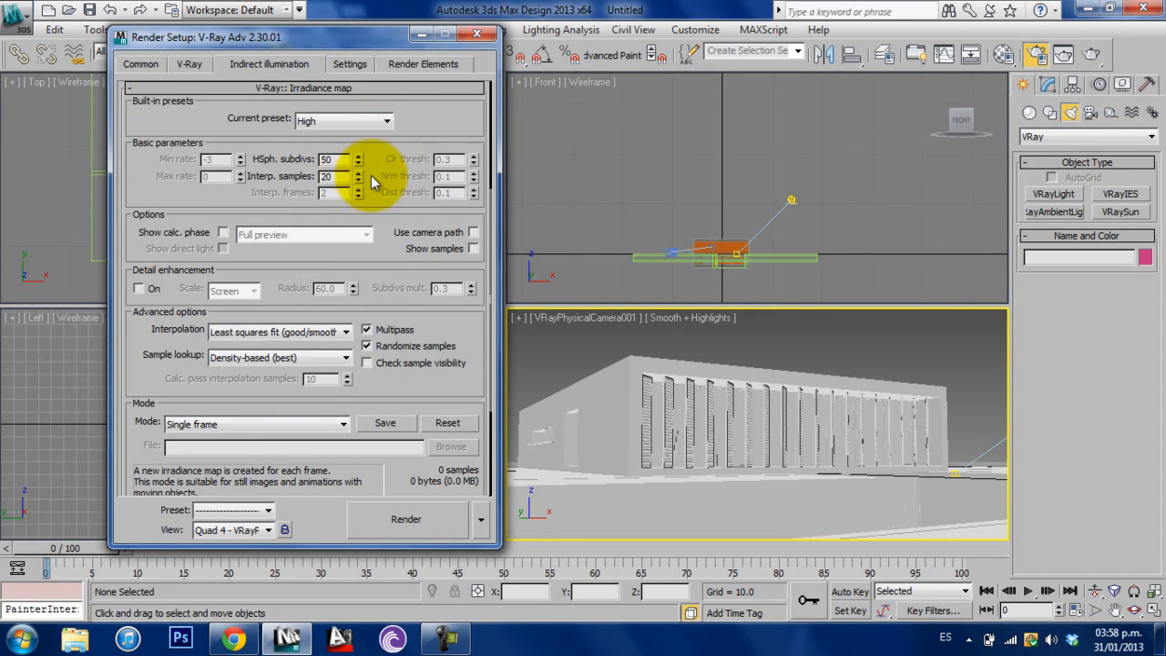
left_click(223, 233)
left_click(330, 126)
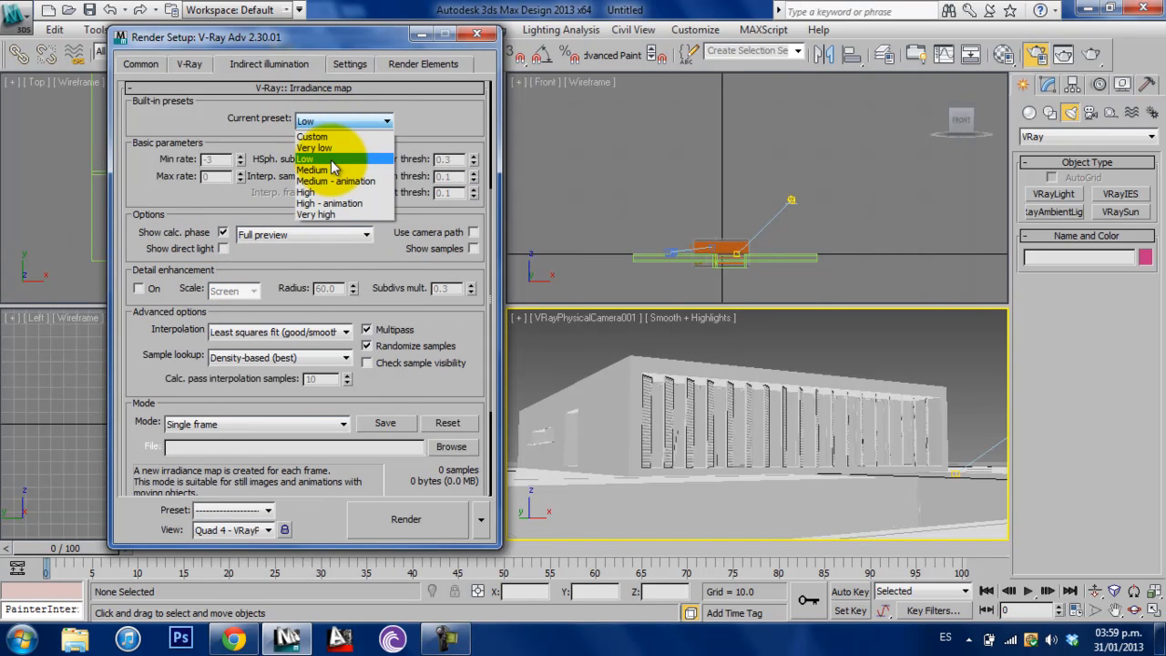
left_click(332, 161)
left_click(347, 88)
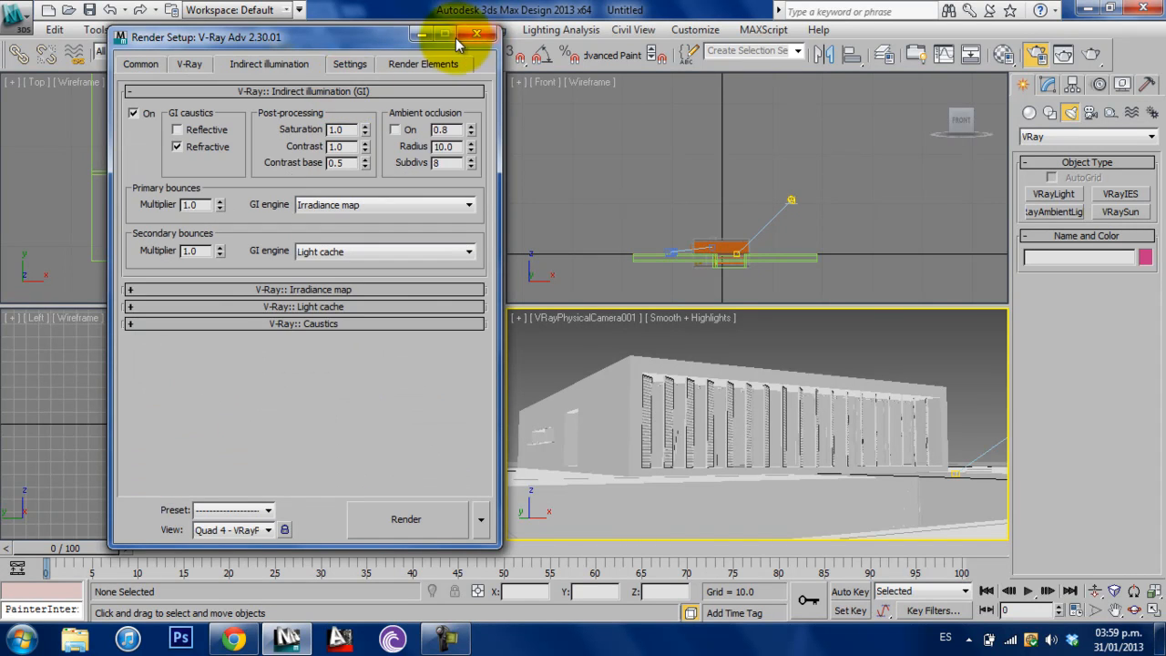
left_click(476, 34)
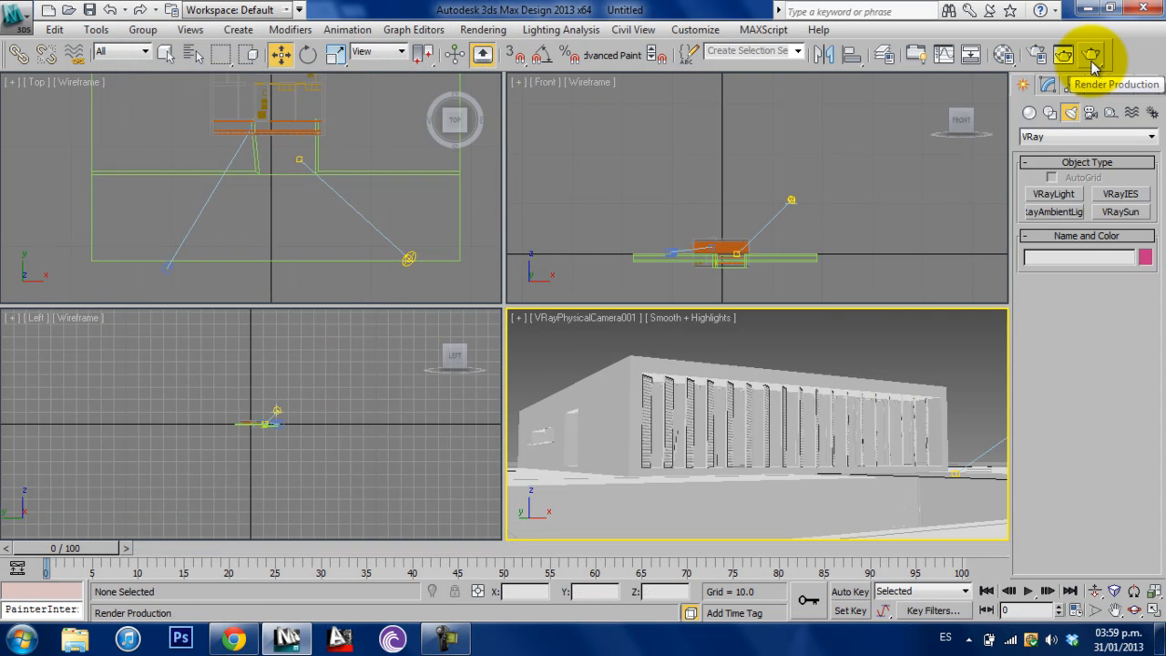
- Render the physical camera view and reposition the frame buffer so the render setup command is accessible
left_click(1092, 57)
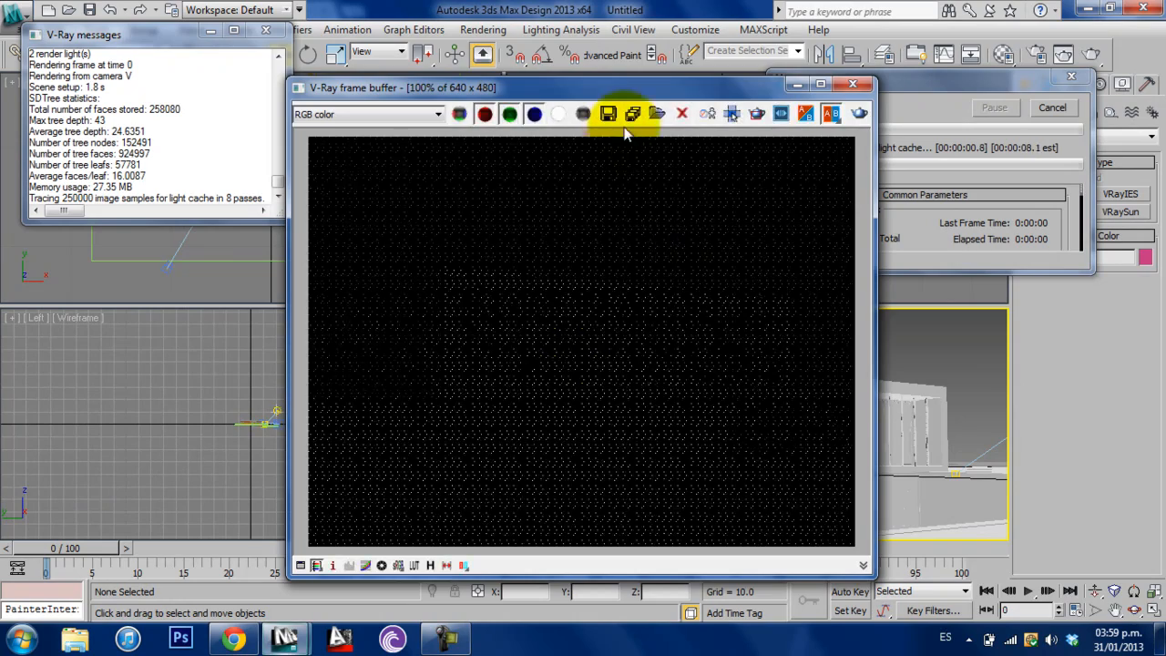
left_click_drag(635, 84, 641, 54)
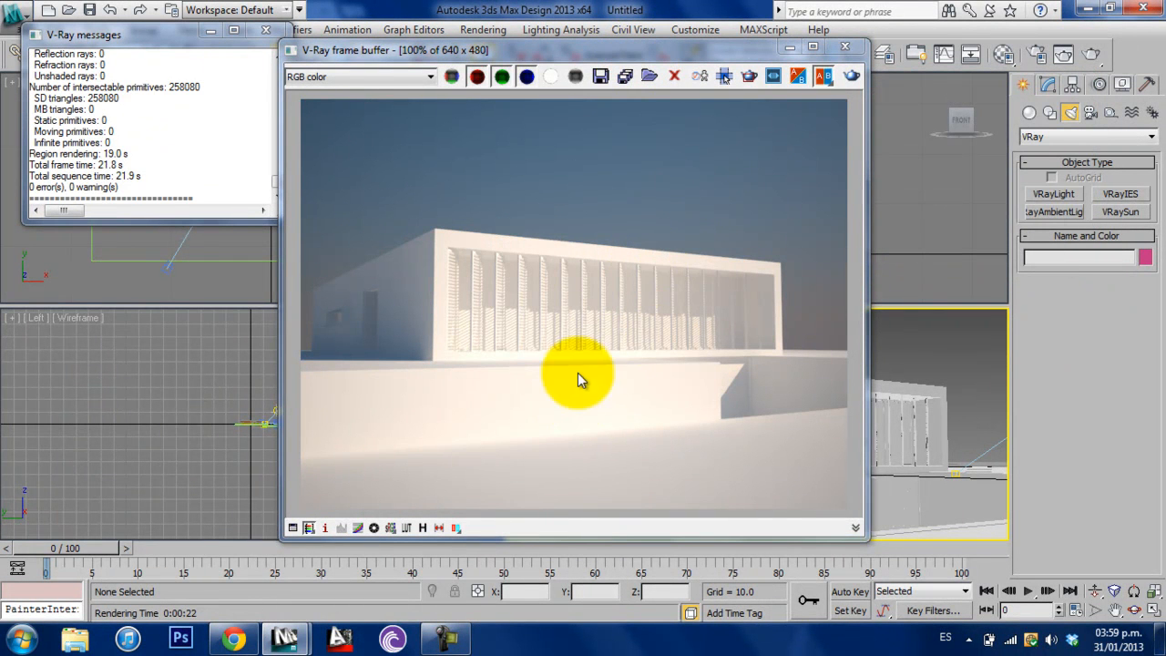
left_click_drag(743, 50, 595, 50)
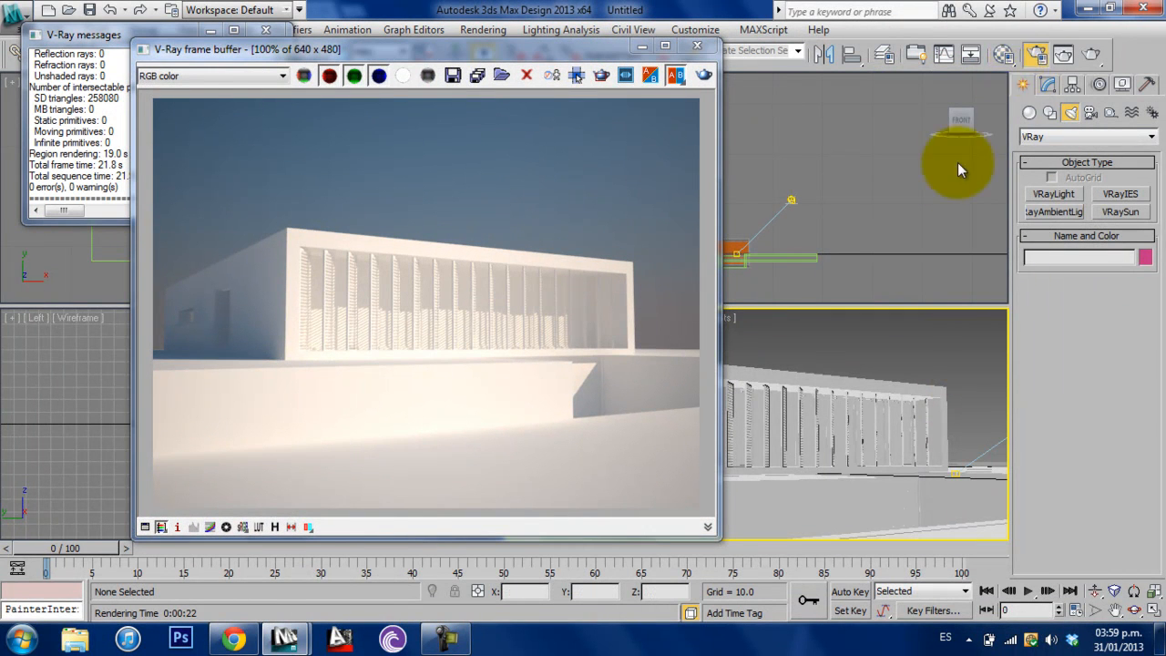
- Lower the Reinhard burn value to 0.3 in the render setup and close it
left_click(1037, 54)
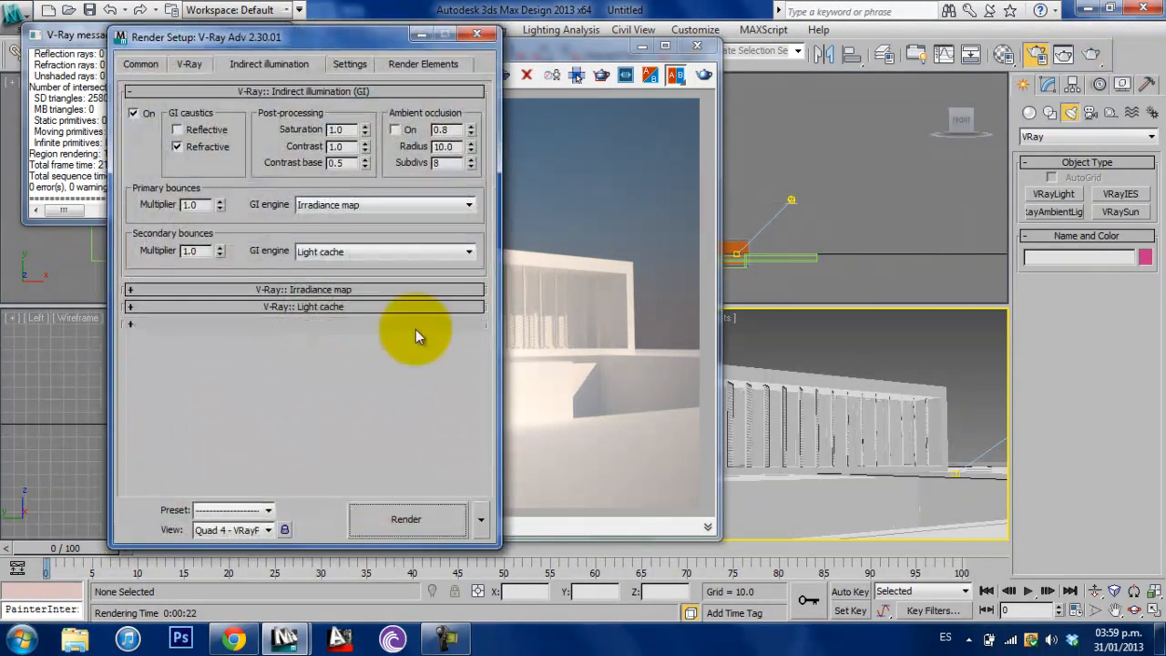
left_click(211, 63)
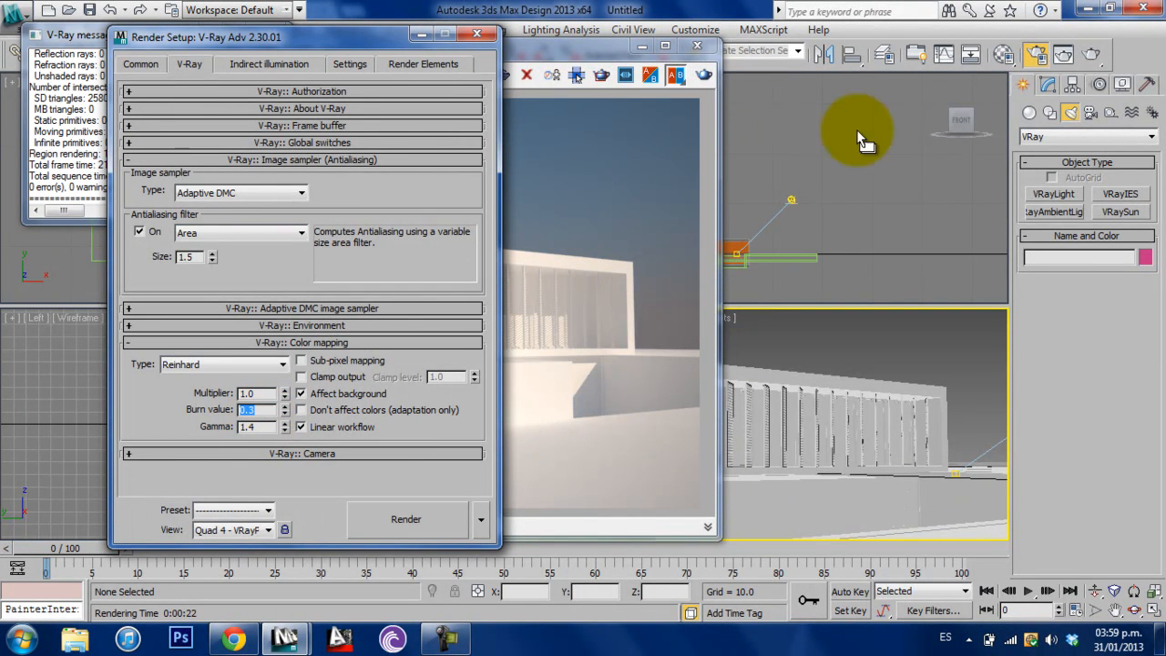
left_click(478, 38)
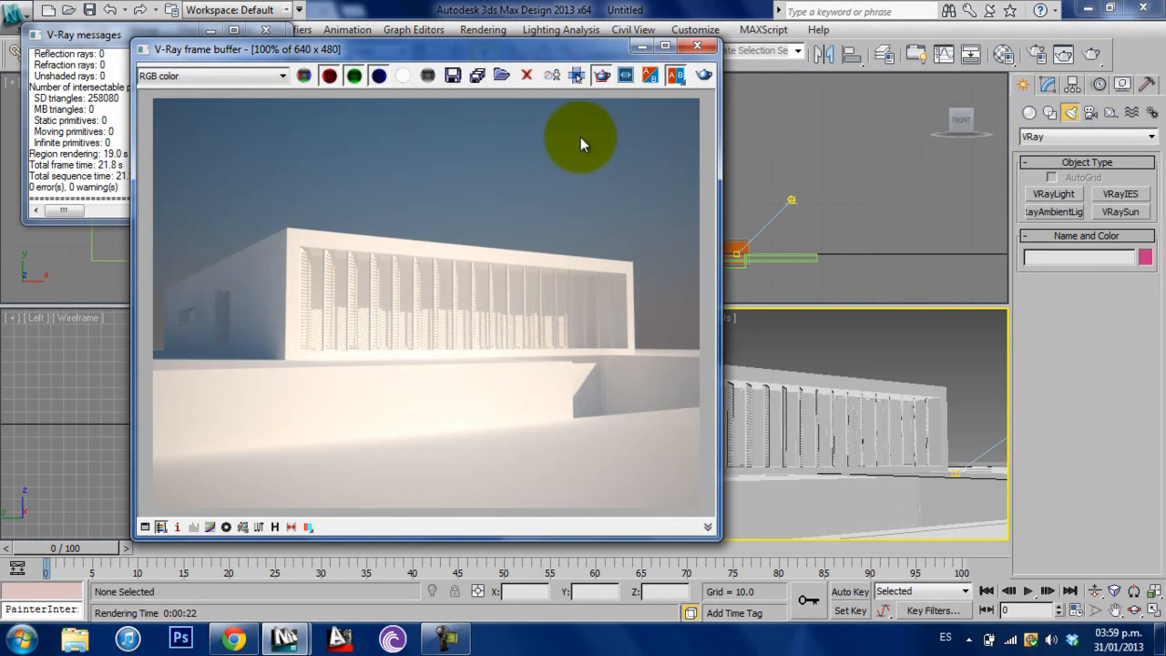
- Re-render only a rectangular region over the front wall, close the V-Ray messages, and move the frame buffer aside
left_click(706, 77)
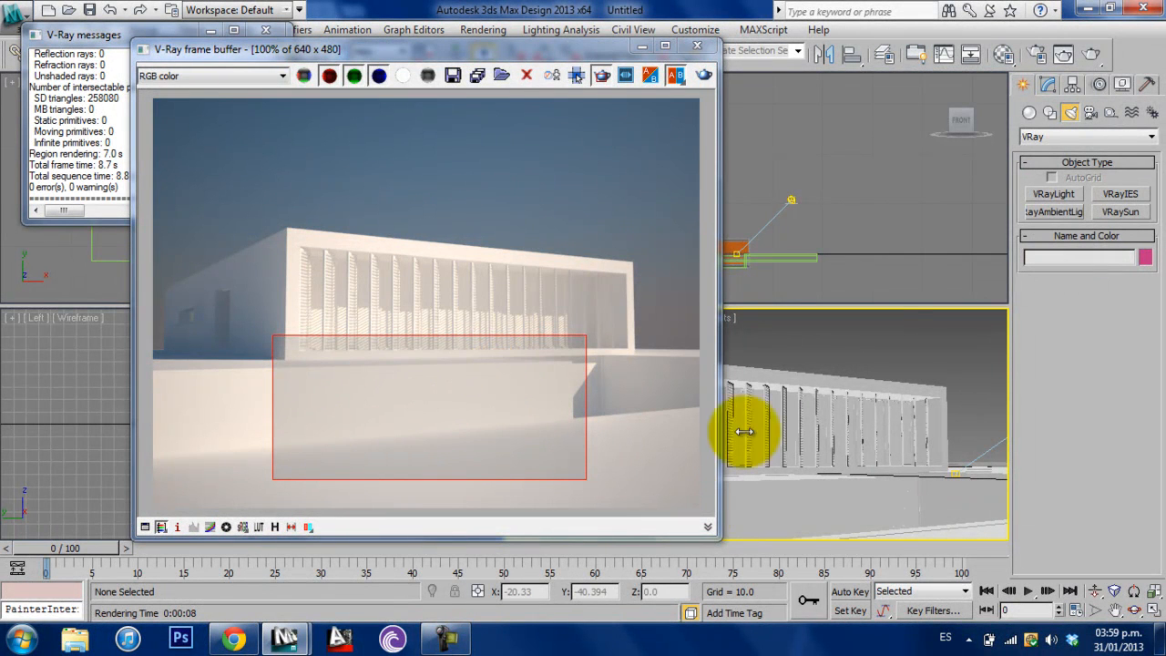
left_click_drag(366, 52, 297, 103)
left_click(266, 31)
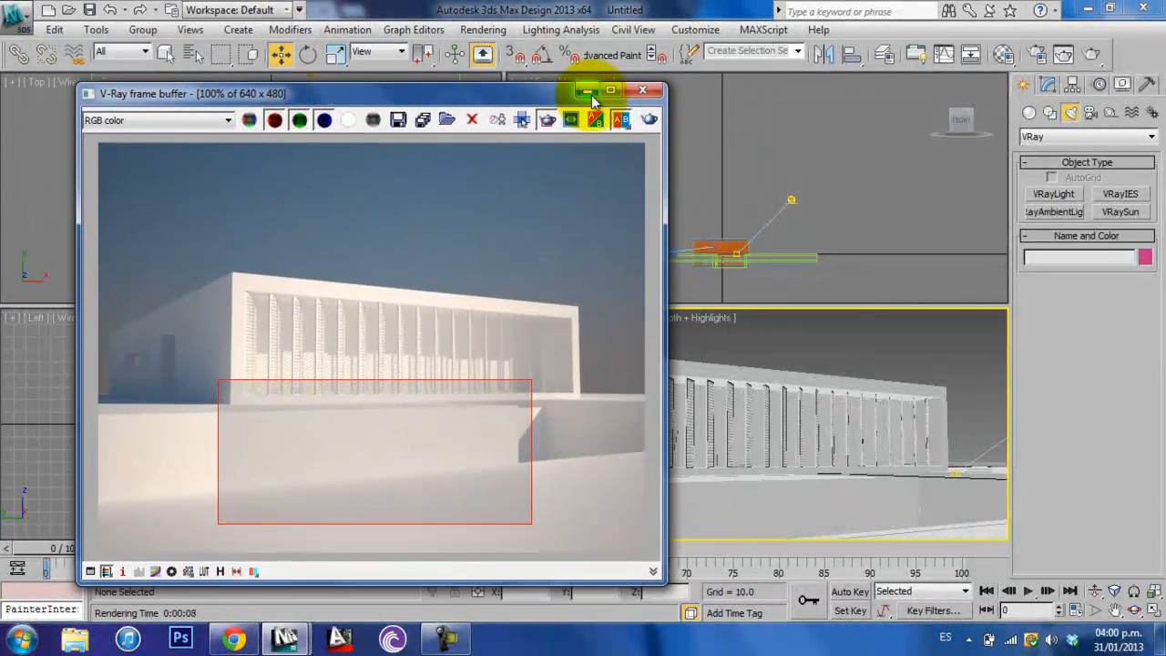
left_click_drag(527, 96, 526, 86)
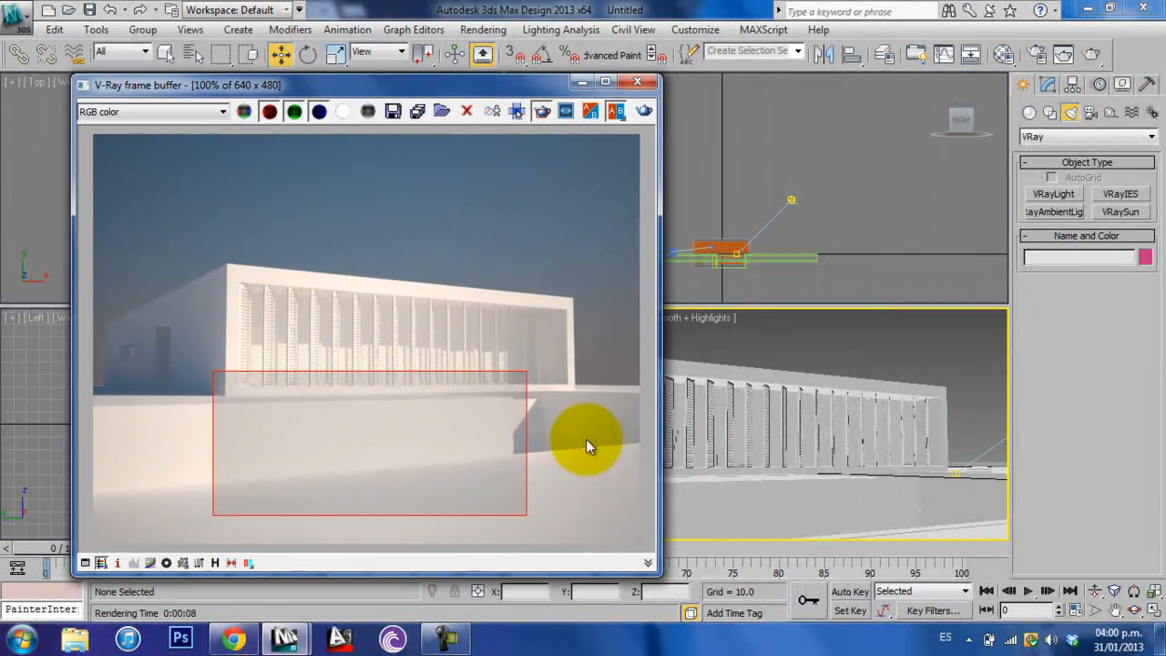
left_click_drag(536, 89, 529, 85)
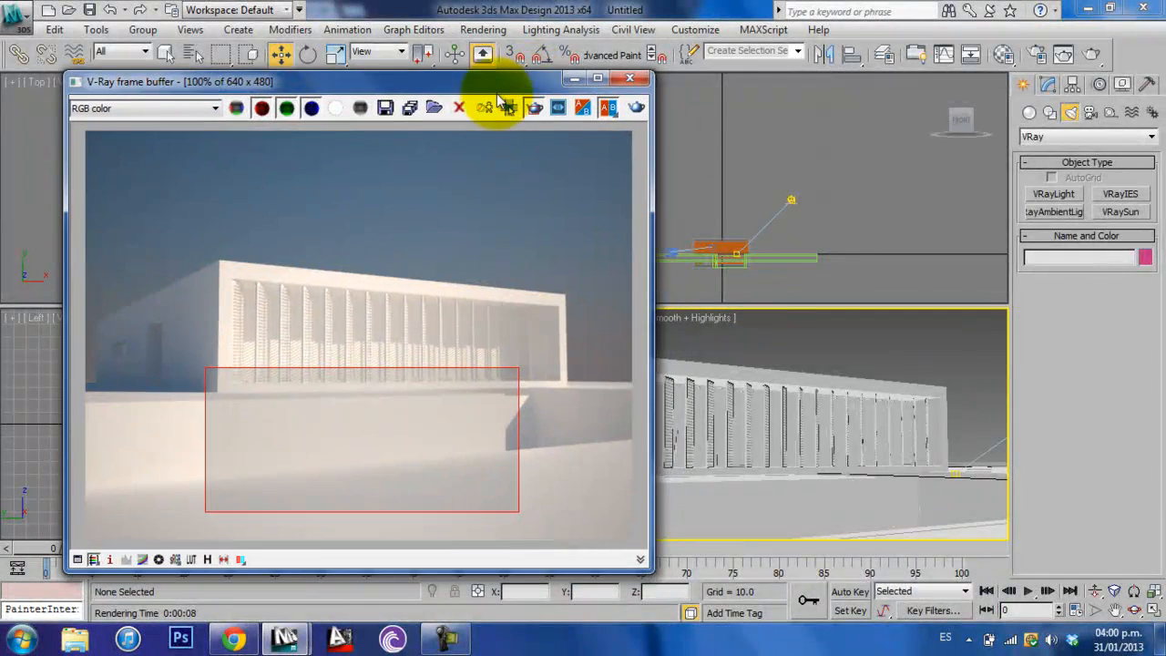
- Minimize the frame buffer, select the physical camera in the Top view, and display its modifiable parameters
left_click(165, 54)
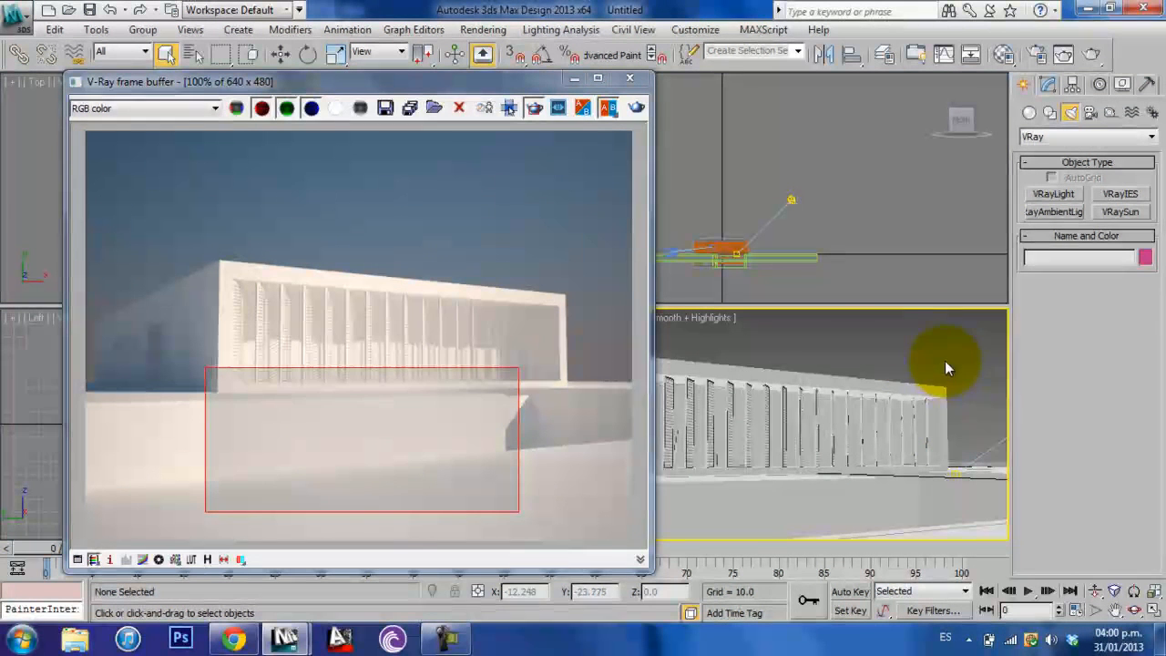
left_click(575, 79)
left_click(355, 155)
middle_click_drag(239, 132, 242, 107)
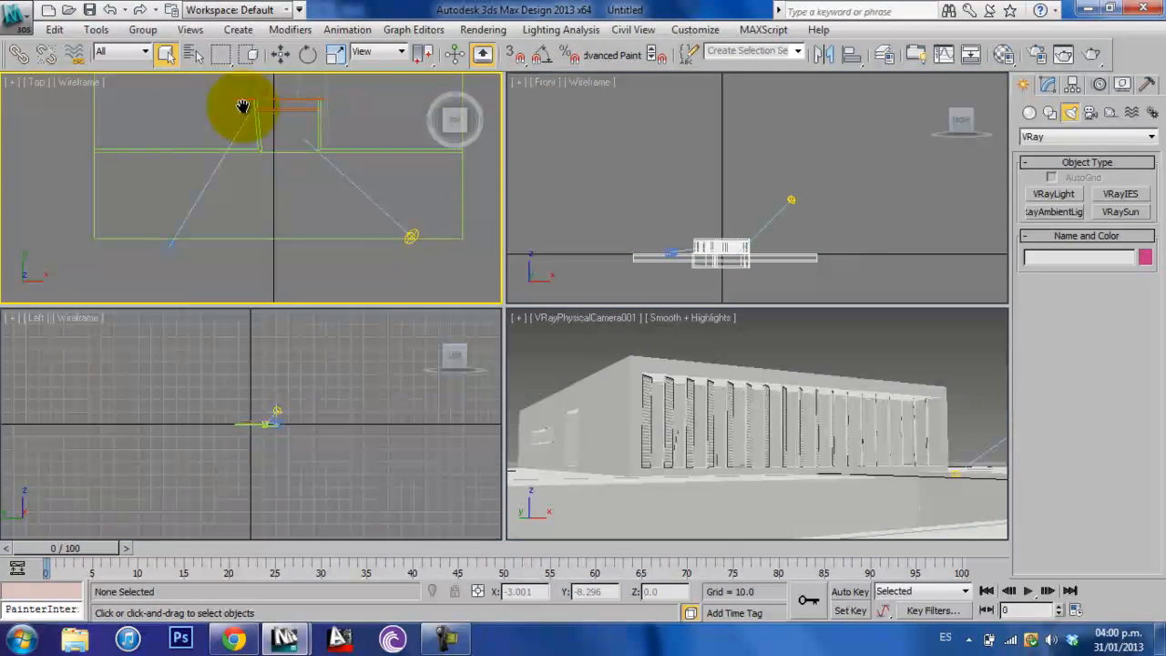
left_click(169, 244)
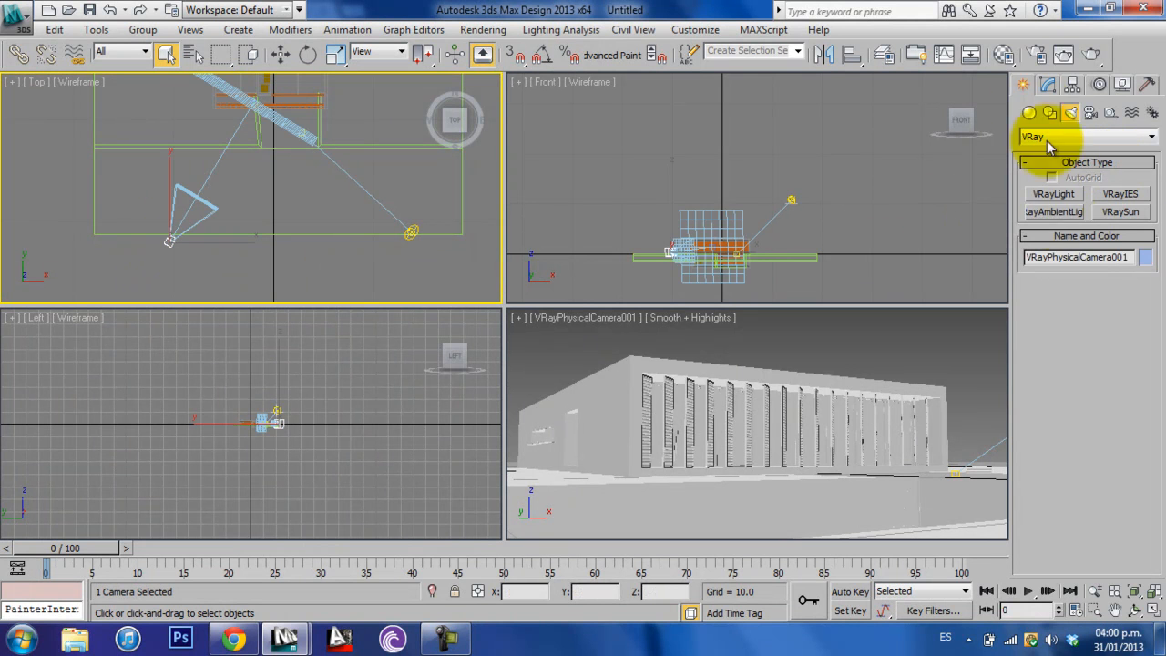
left_click(1052, 85)
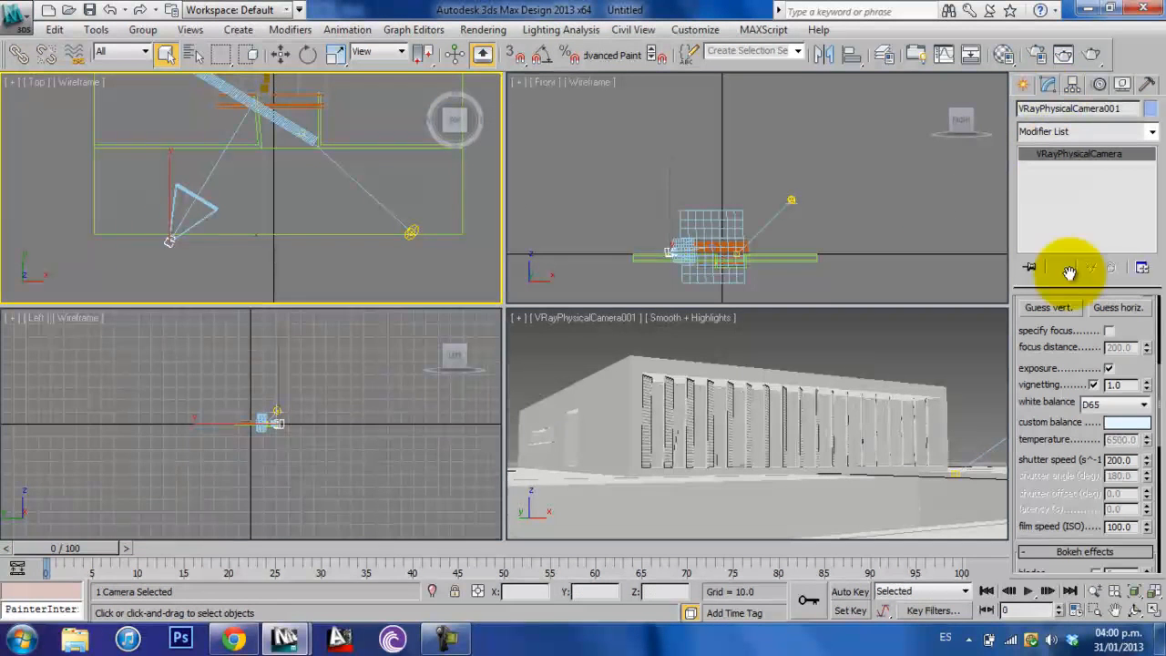
- Examine the physical camera's basic lens and f-number parameters and restore the frame buffer for comparison
left_click_drag(1064, 335, 1086, 528)
left_click_drag(1093, 404, 1085, 492)
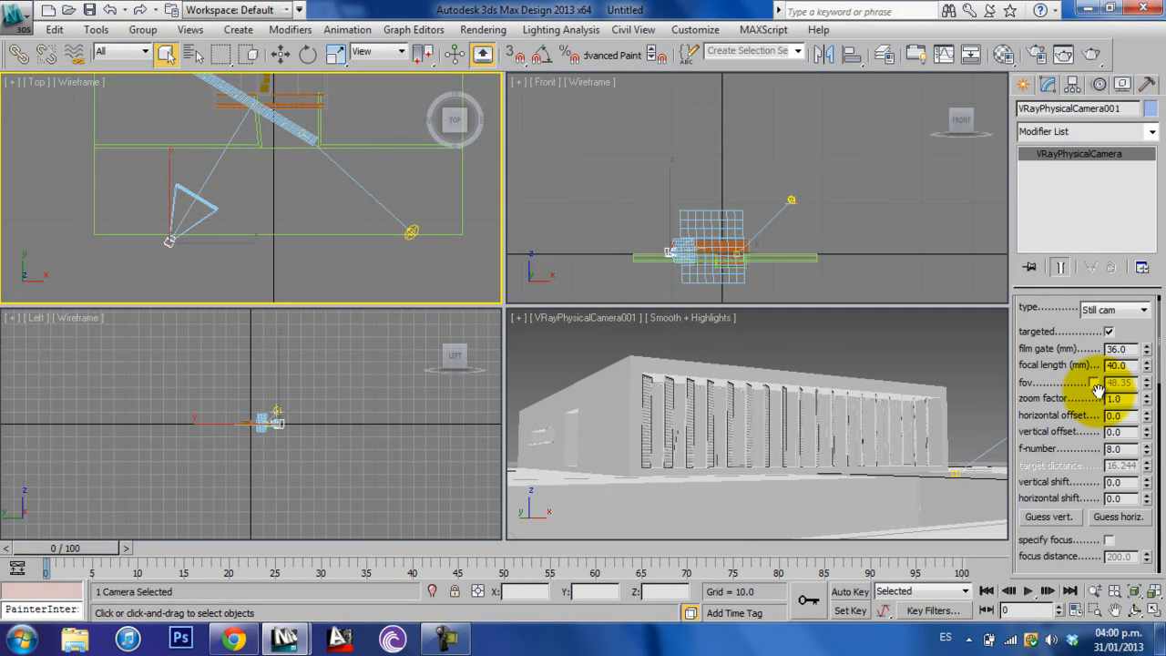
left_click_drag(1084, 421, 1083, 443)
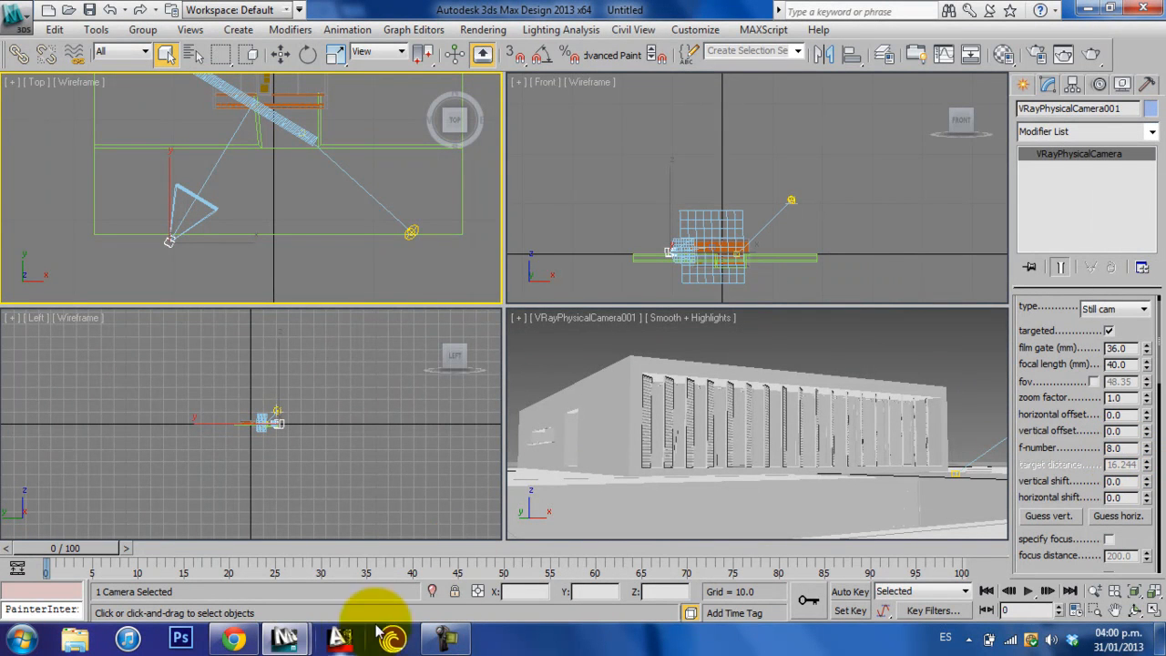
mouse_move(287, 642)
left_click(384, 550)
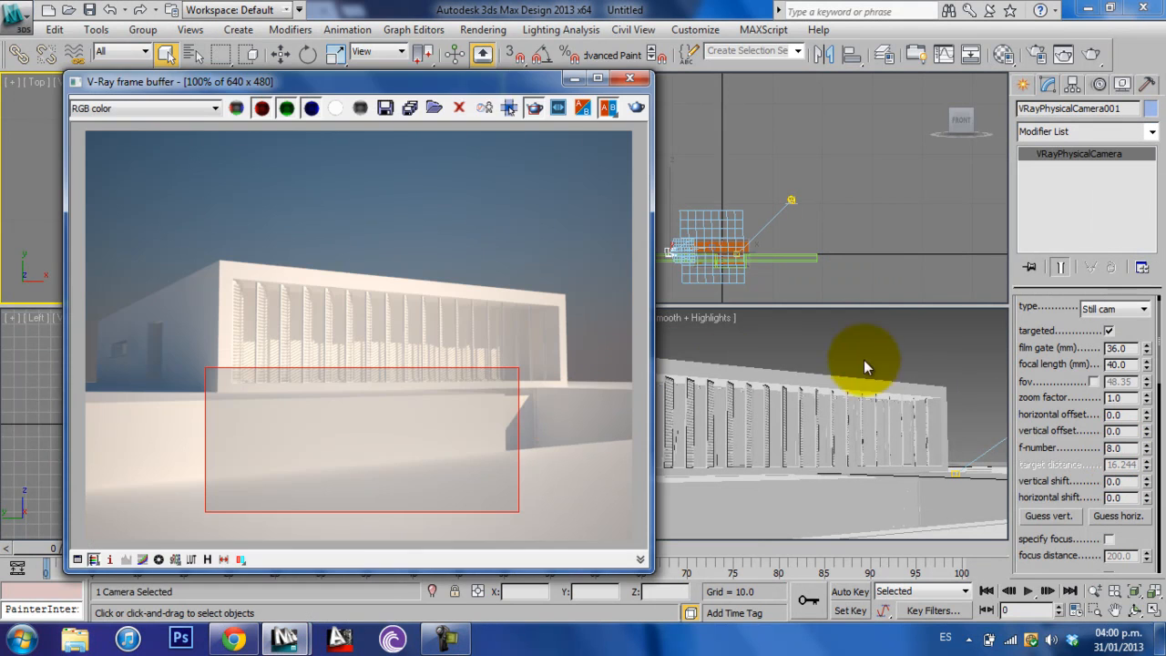
- Reselect the physical camera in the Top view and set its f-number to 7
right_click(888, 350)
left_click_drag(490, 82, 815, 273)
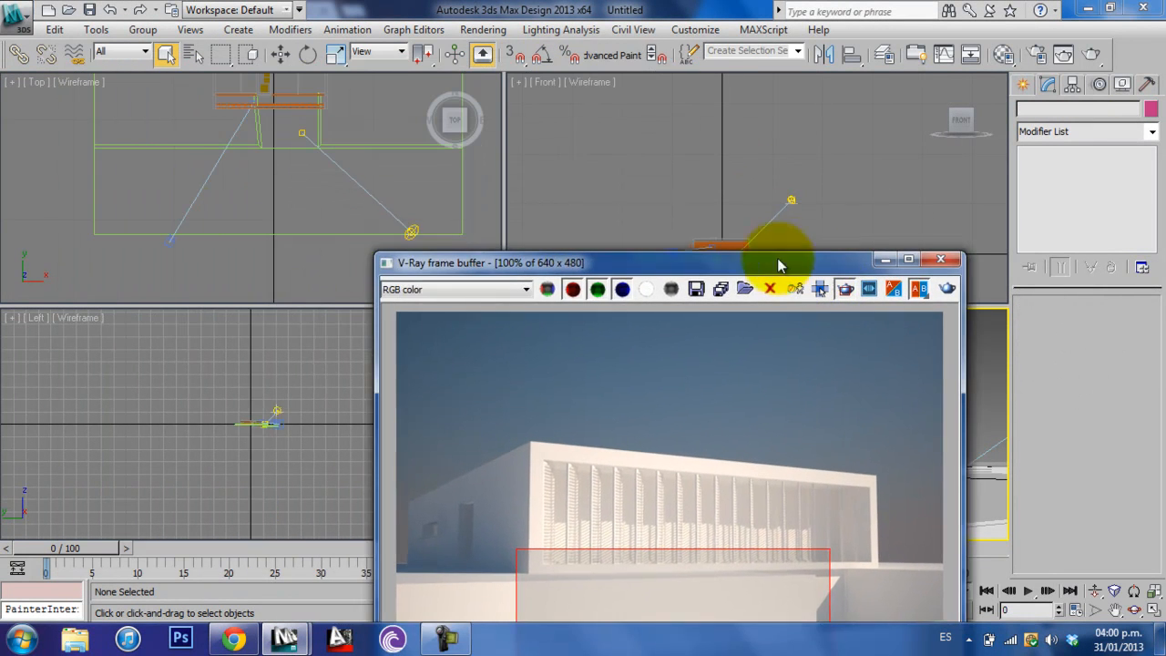
left_click(178, 245)
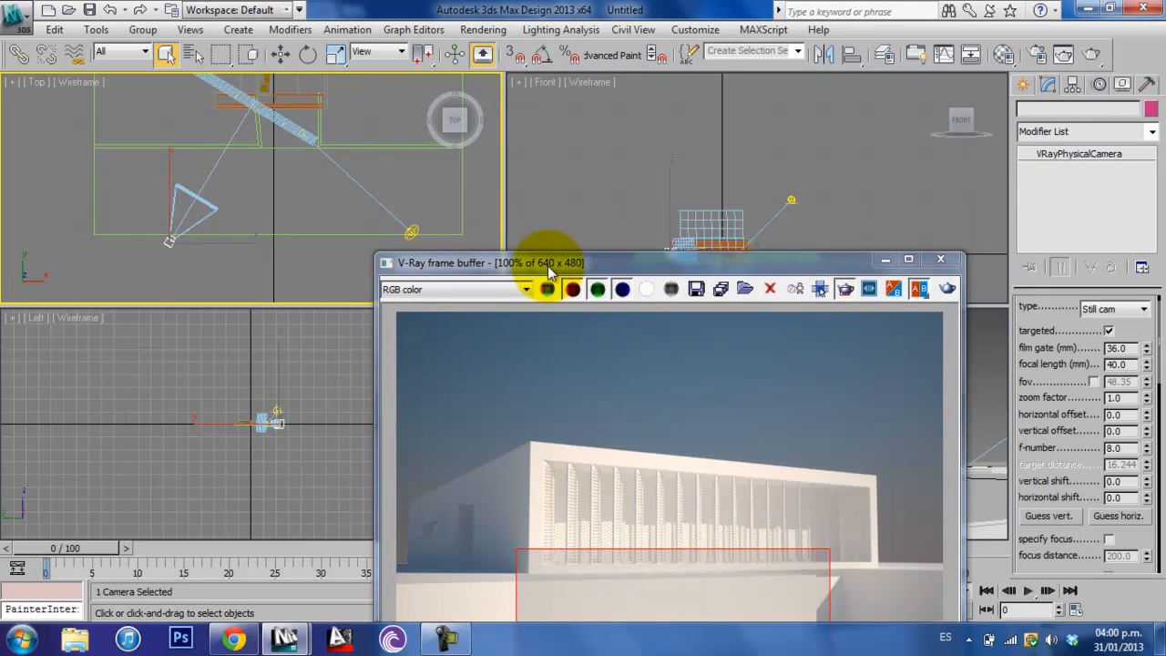
left_click_drag(590, 263, 294, 64)
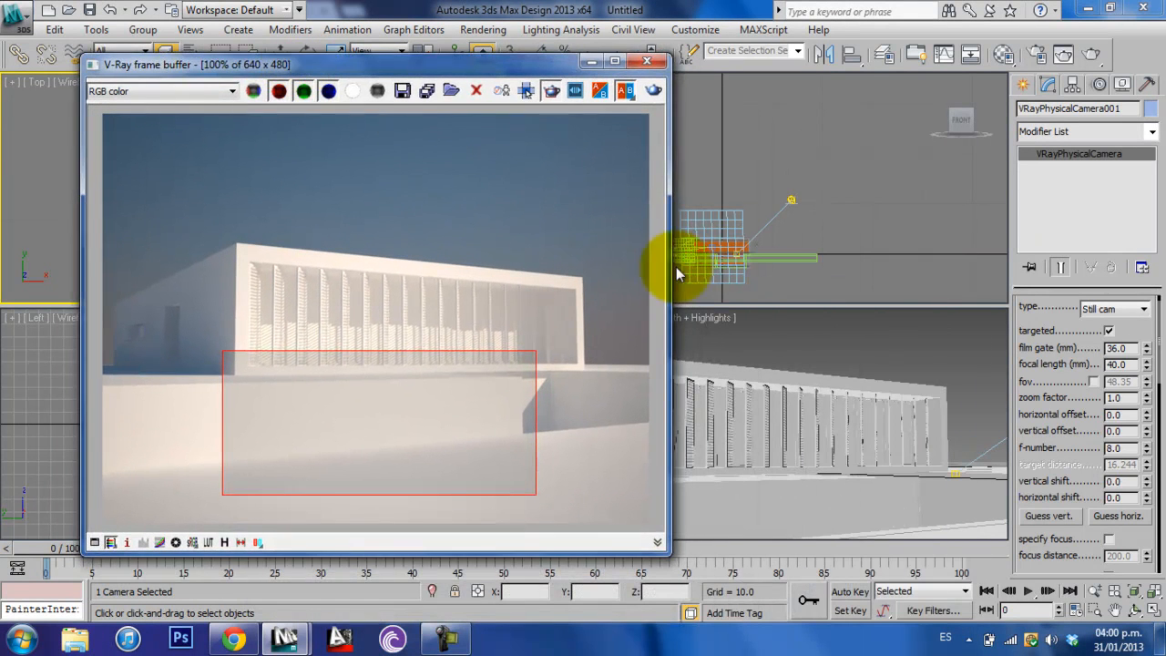
double_click(1129, 447)
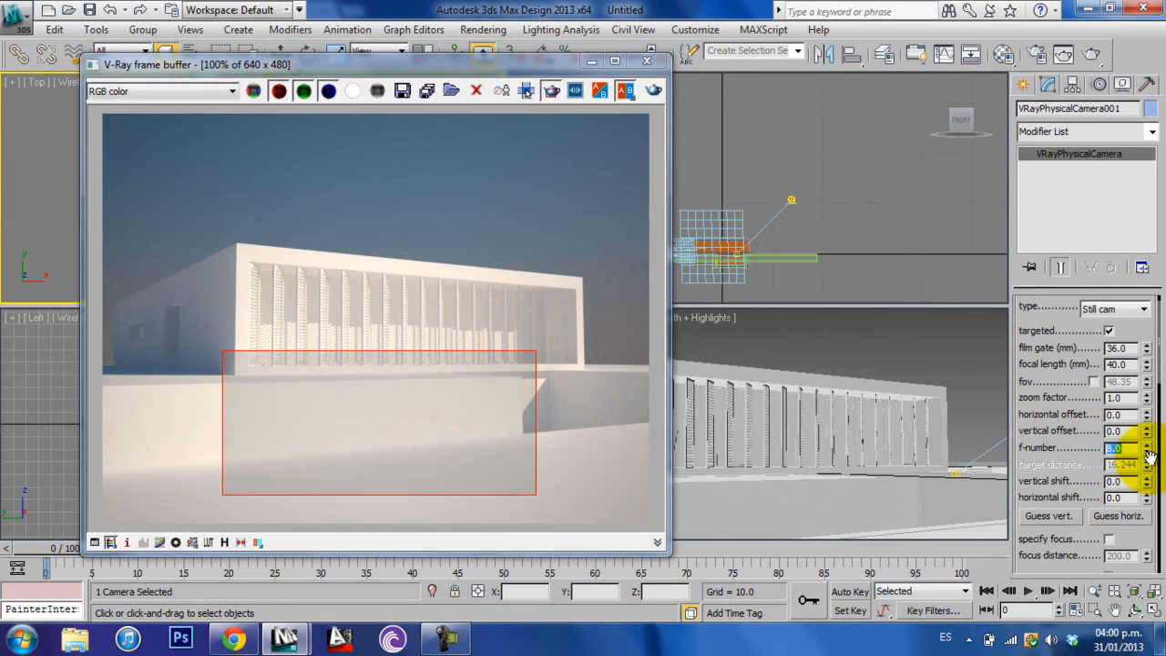
type("7")
key("Return")
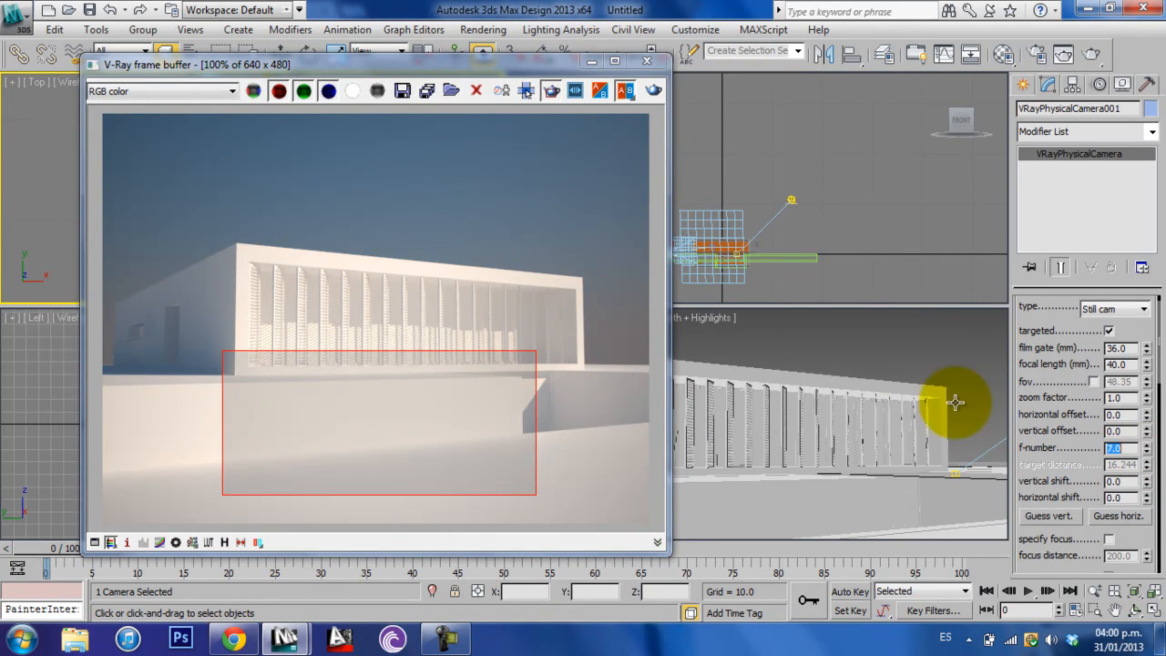
- Re-render the marked front-wall region through the camera view, then replace the region marker with a tiny rectangle
left_click(895, 358)
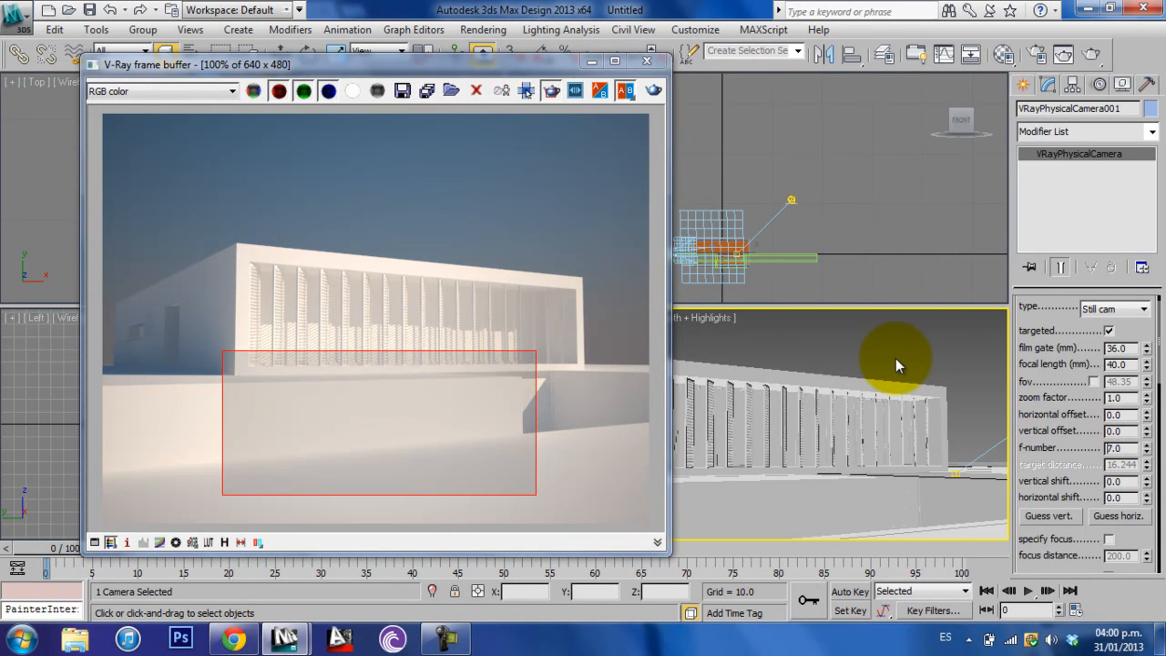
left_click(654, 92)
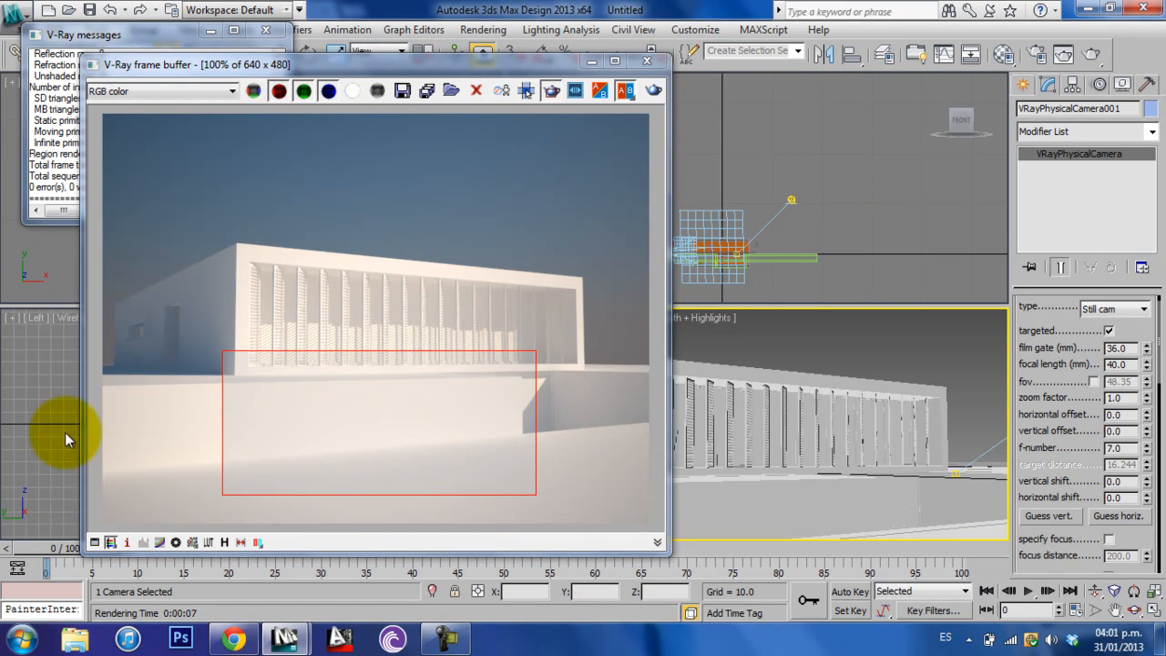
left_click_drag(203, 455, 211, 461)
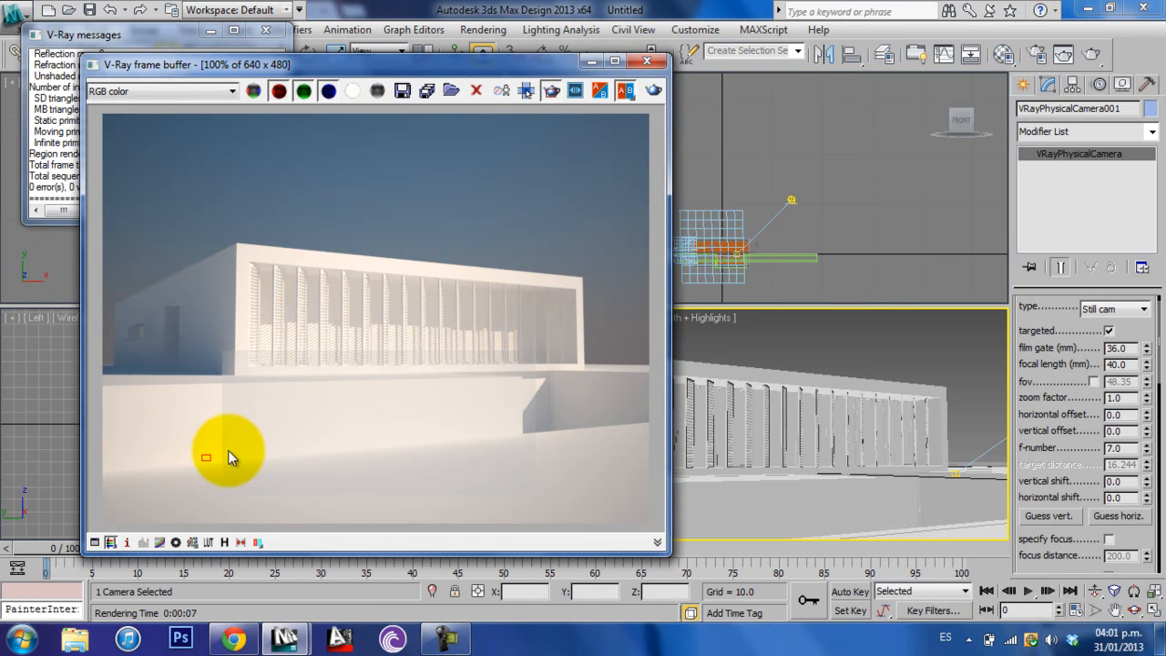
- Maximize the camera viewport, clear away the render windows, and correct the camera's vertical perspective with an automatic vertical shift guess
left_click_drag(1100, 437, 1104, 390)
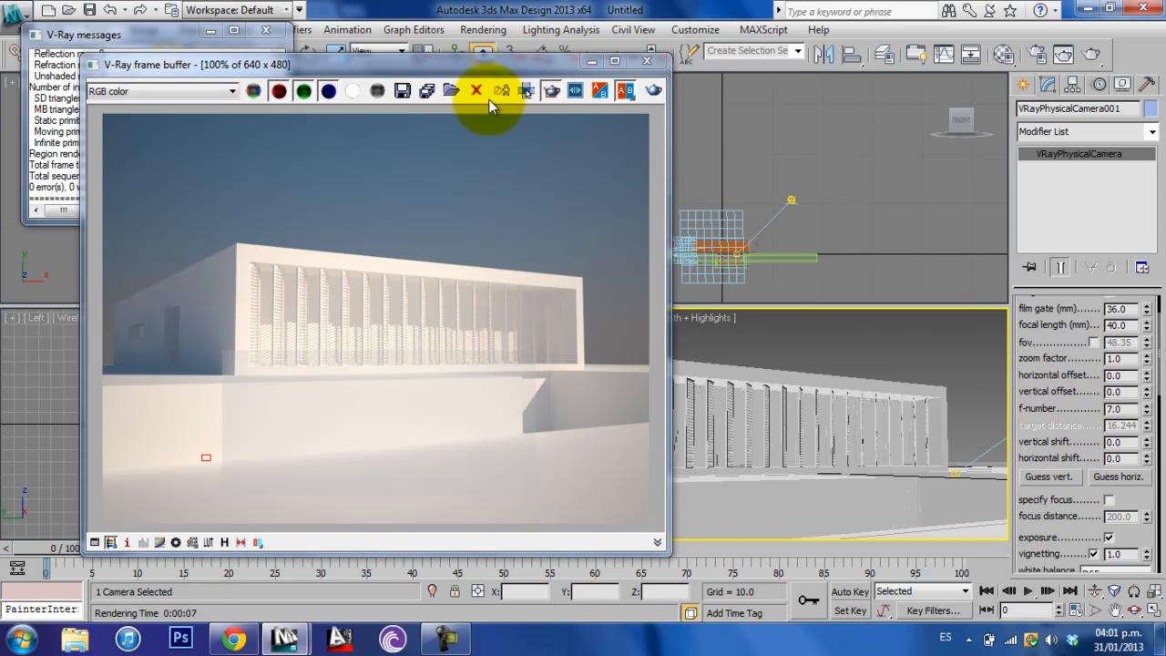
left_click_drag(509, 60, 219, 136)
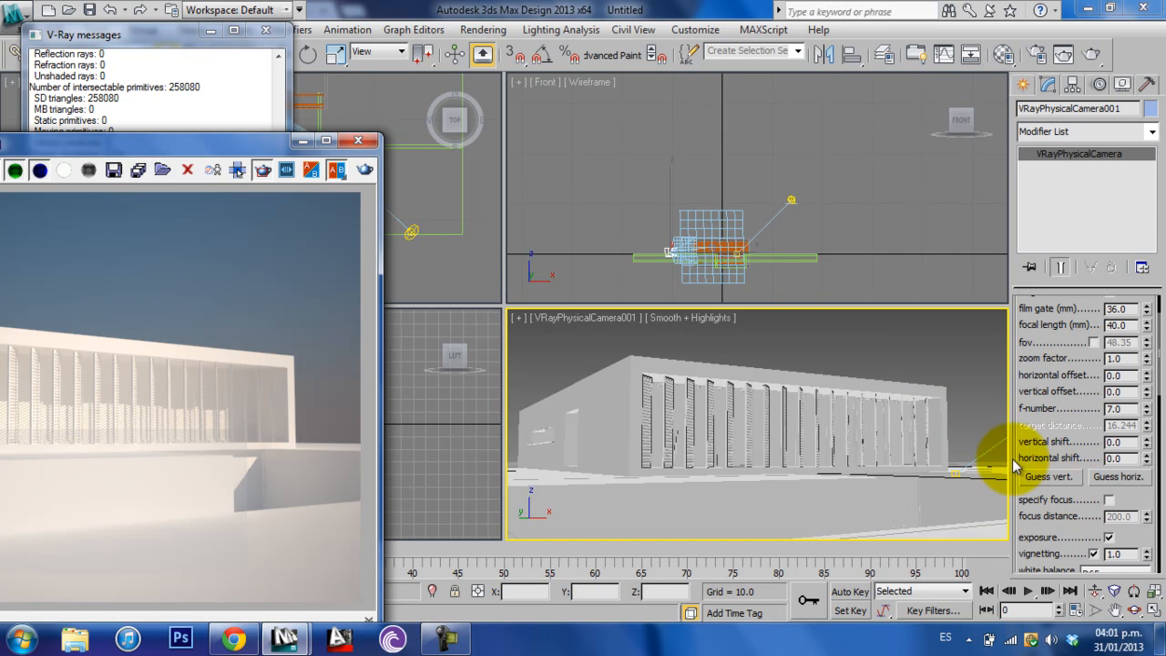
left_click(1157, 610)
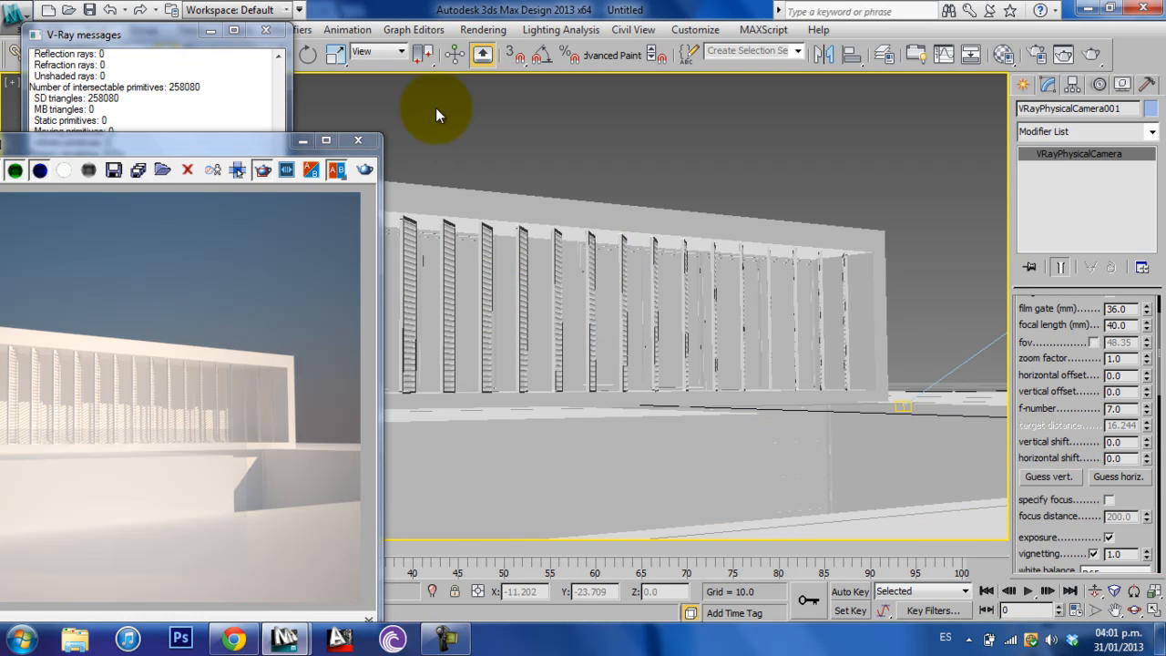
left_click(261, 35)
left_click(302, 140)
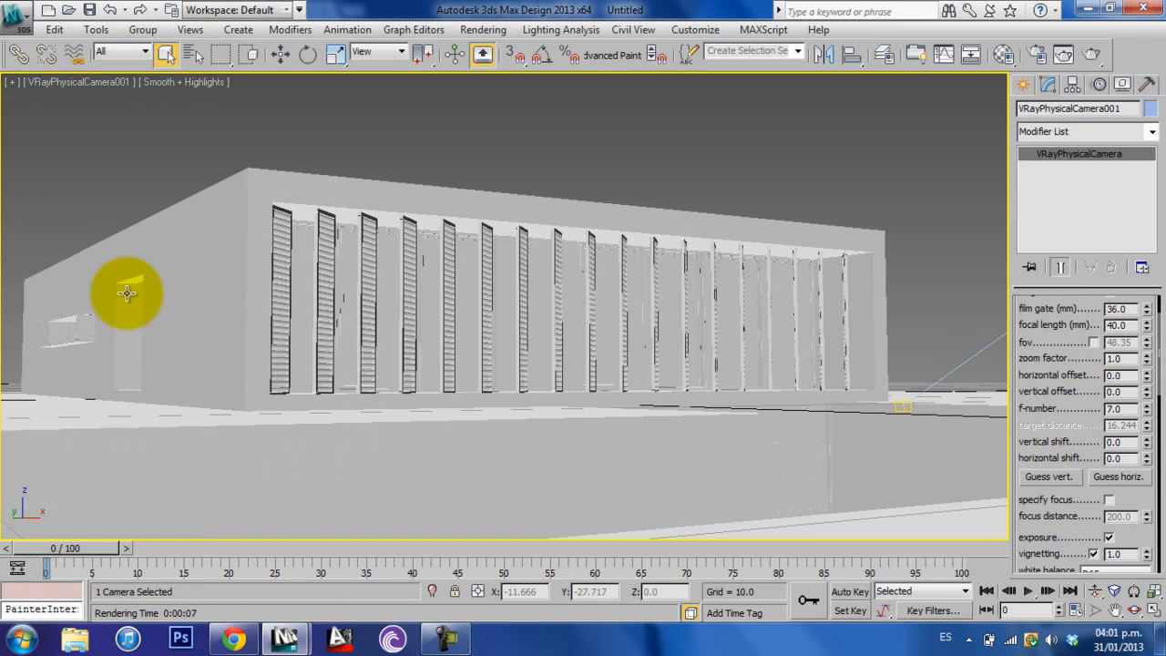
left_click(1043, 476)
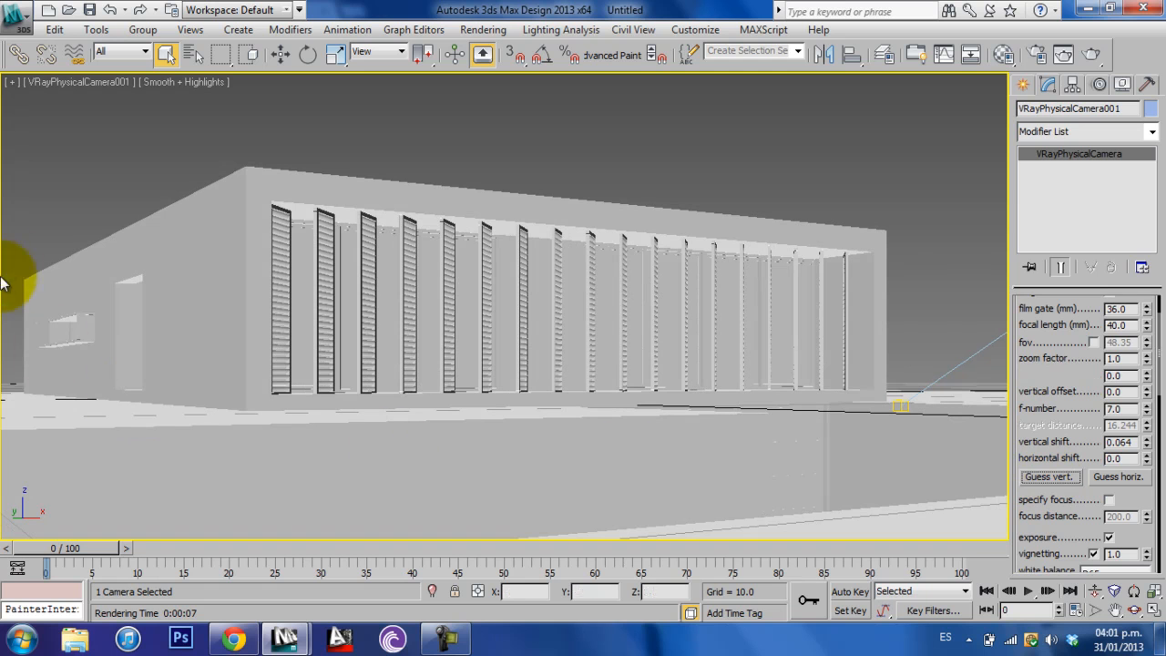
- Set the physical camera's white balance to Daylight
left_click_drag(1095, 442, 1079, 336)
scroll(1073, 386, "down", 3)
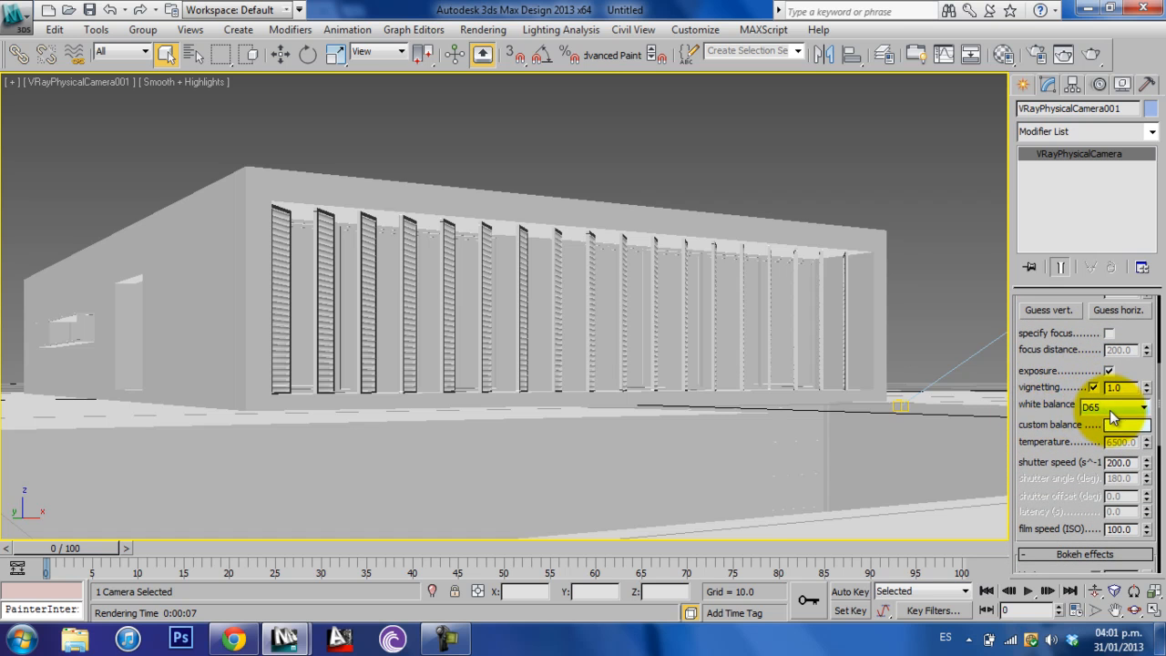
left_click(1111, 410)
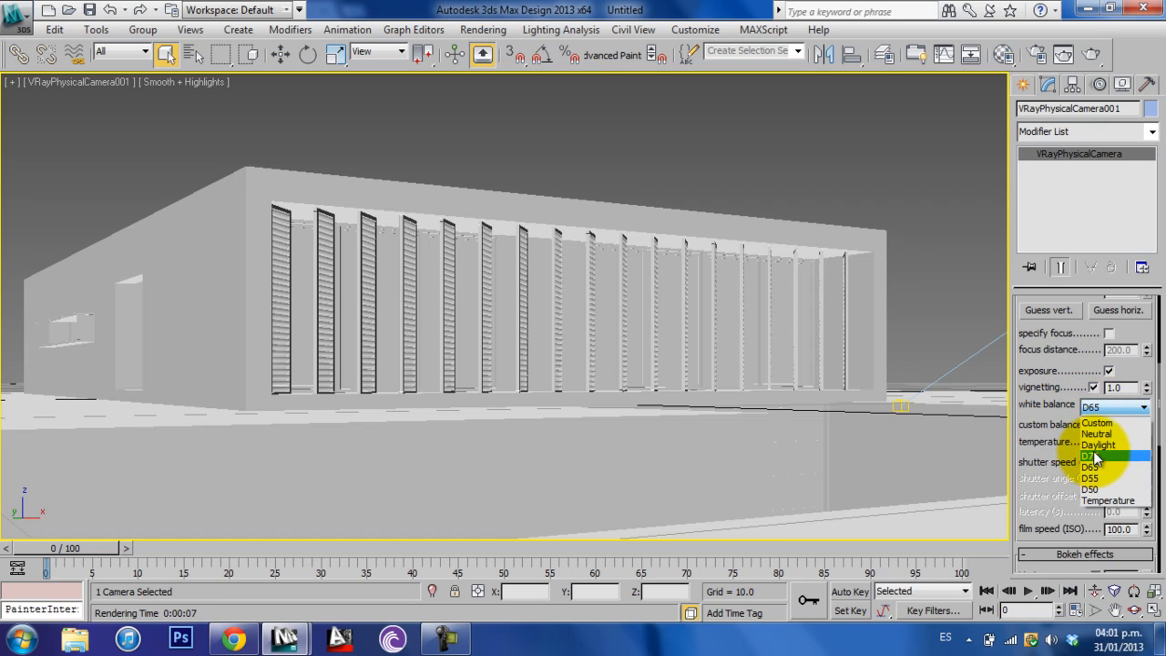
left_click(1097, 445)
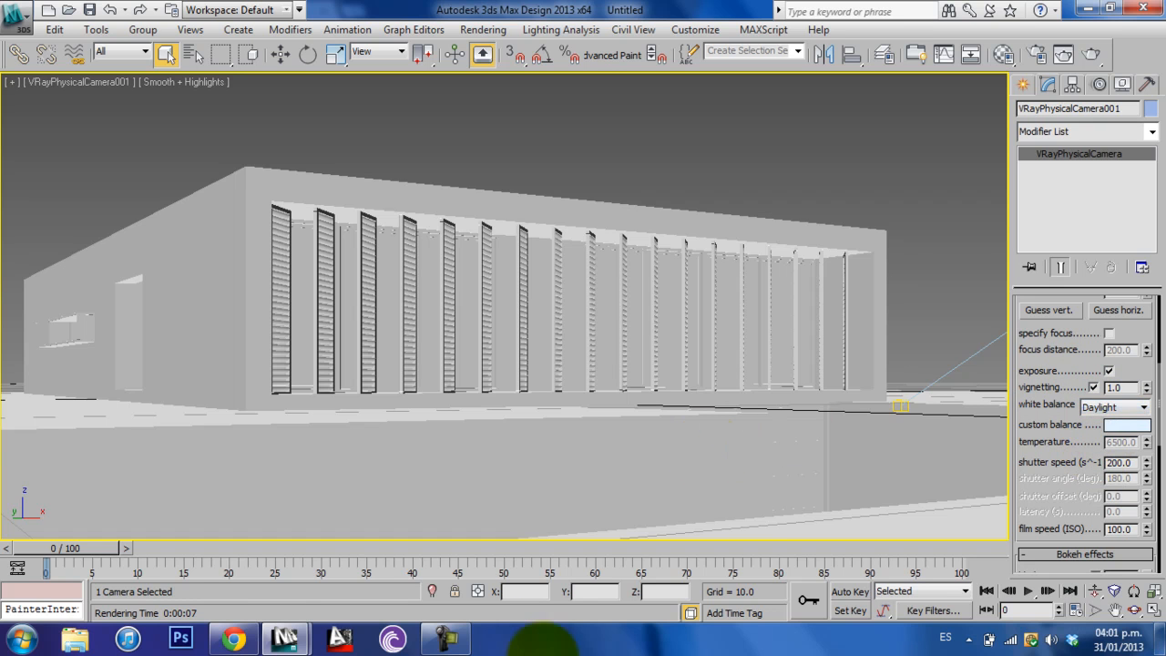
- Restore the frame buffer and re-render a rectangular region over the front wall and the lower corner of the building
left_click(401, 564)
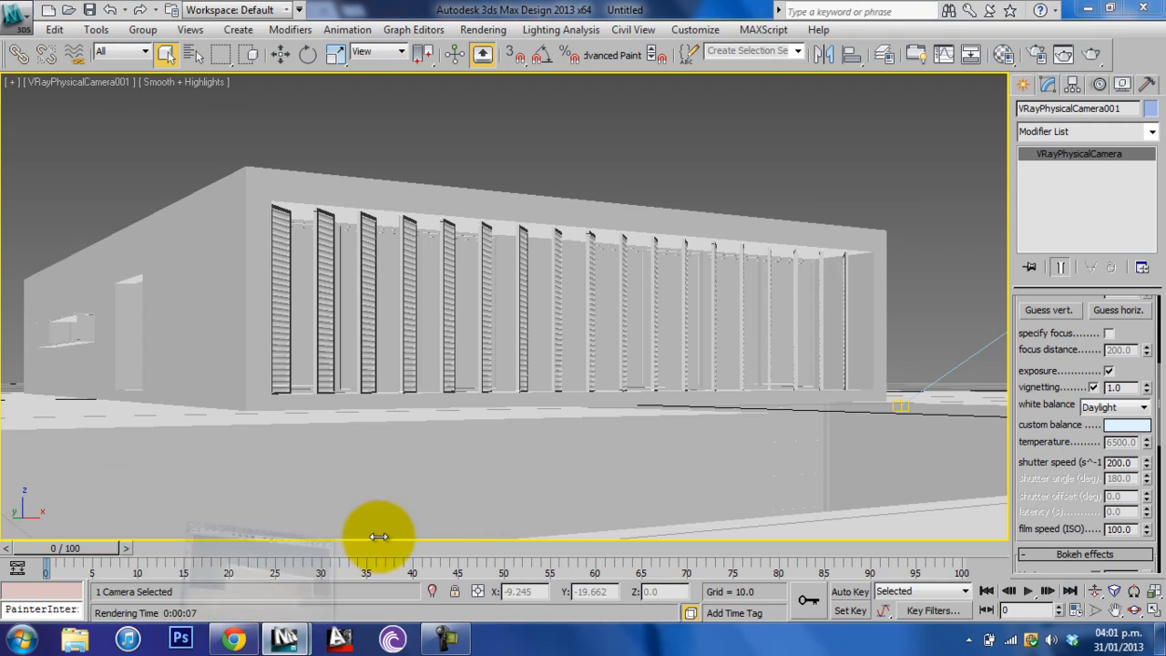
left_click_drag(199, 150, 657, 87)
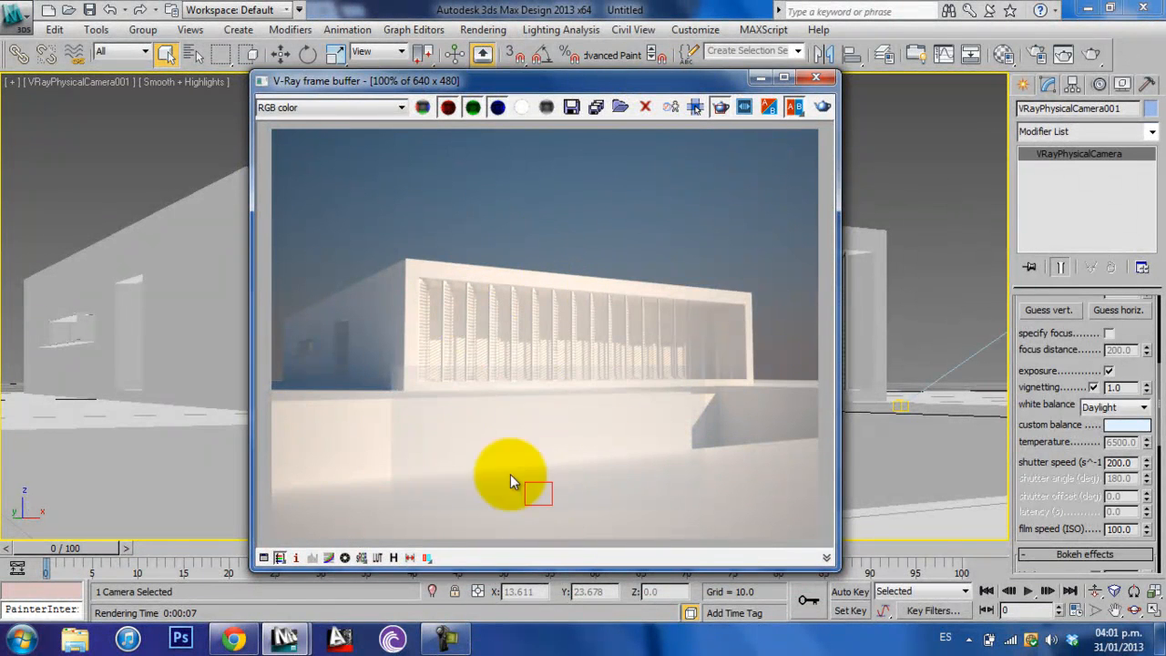
left_click(822, 106)
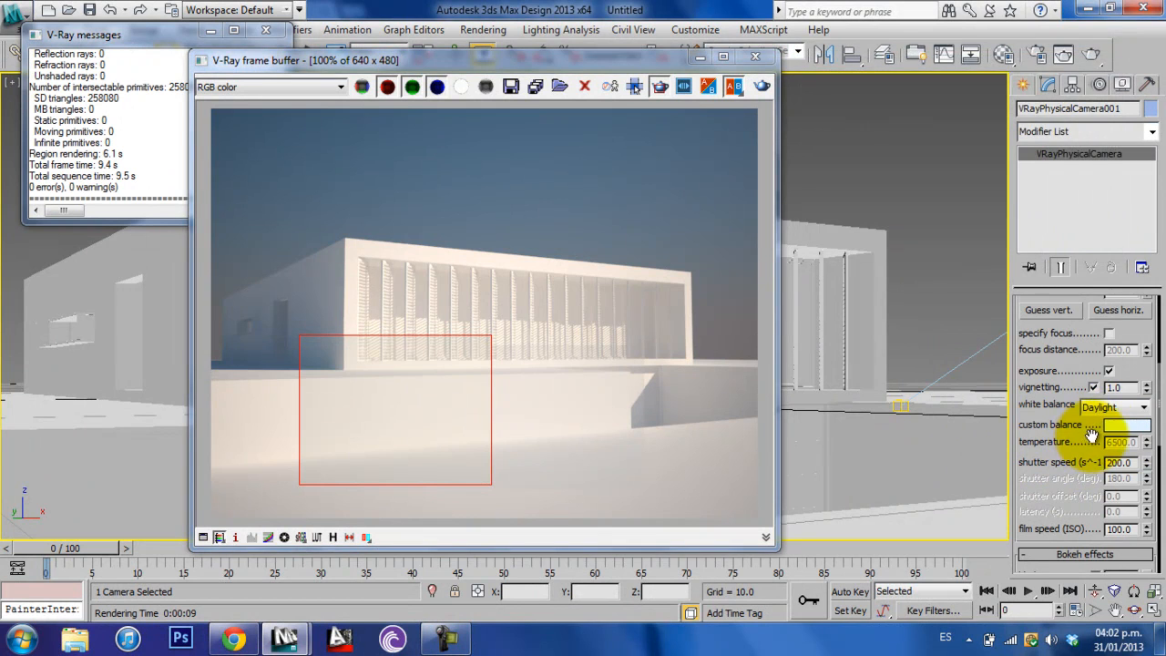
- Examine the physical camera's shutter speed, film speed, white balance and basic parameters against the rendered region
scroll(1093, 423, "down", 1)
scroll(1090, 418, "down", 5)
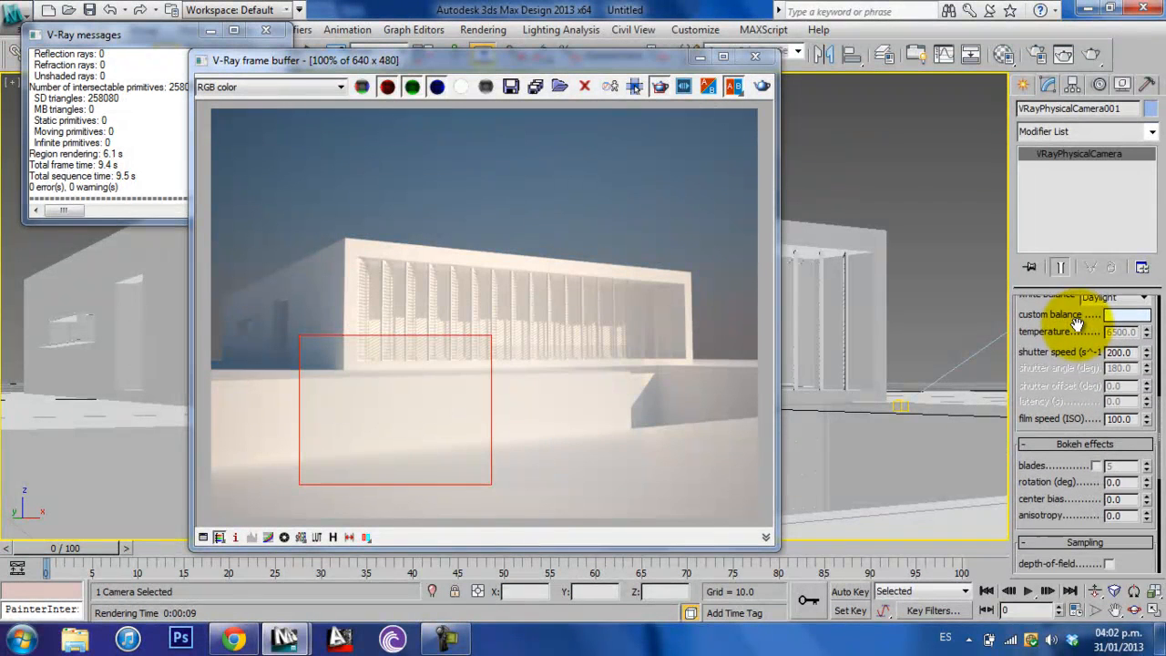
left_click_drag(1083, 355, 1065, 476)
scroll(1066, 476, "up", 3)
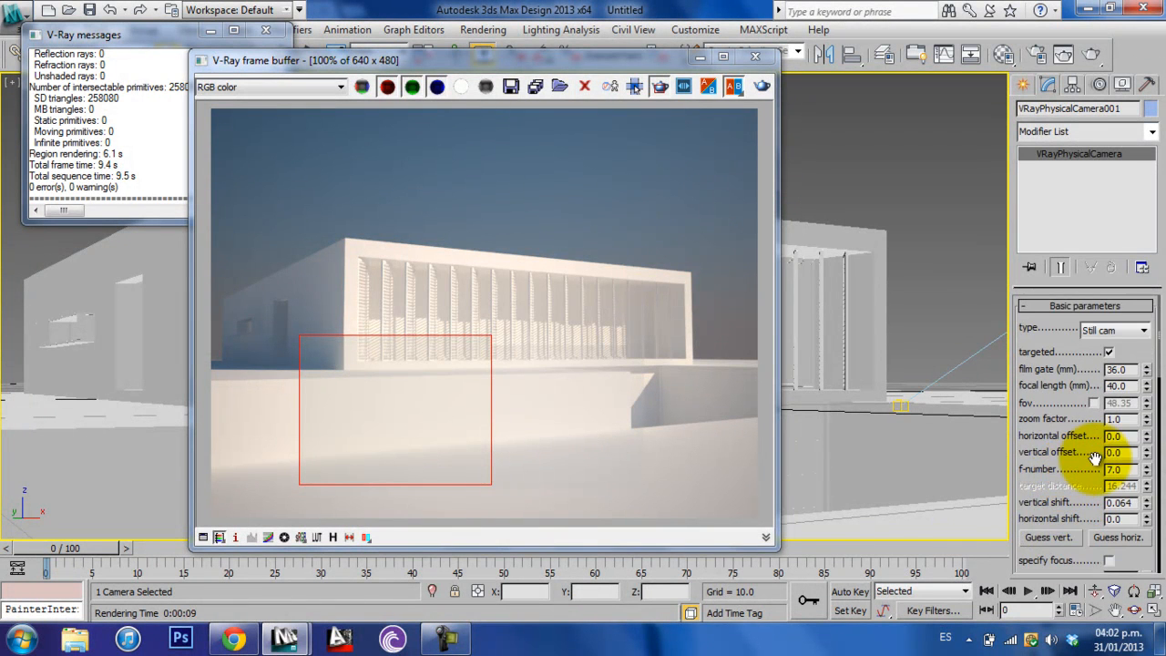
scroll(1079, 460, "down", 5)
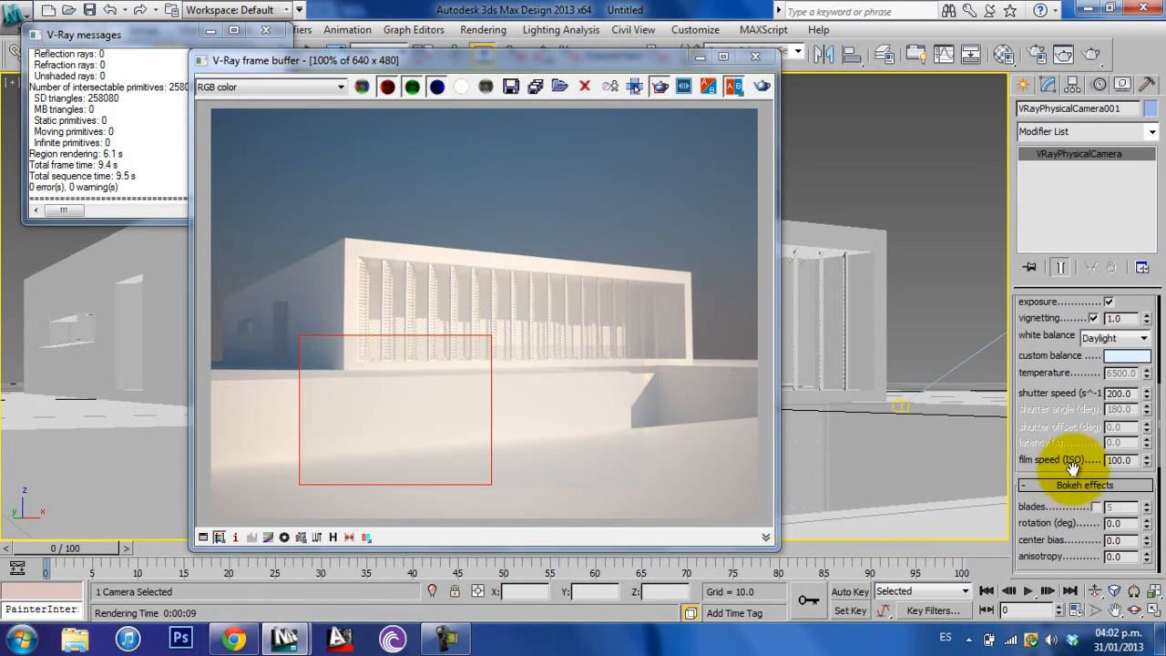
left_click_drag(1070, 420, 1073, 439)
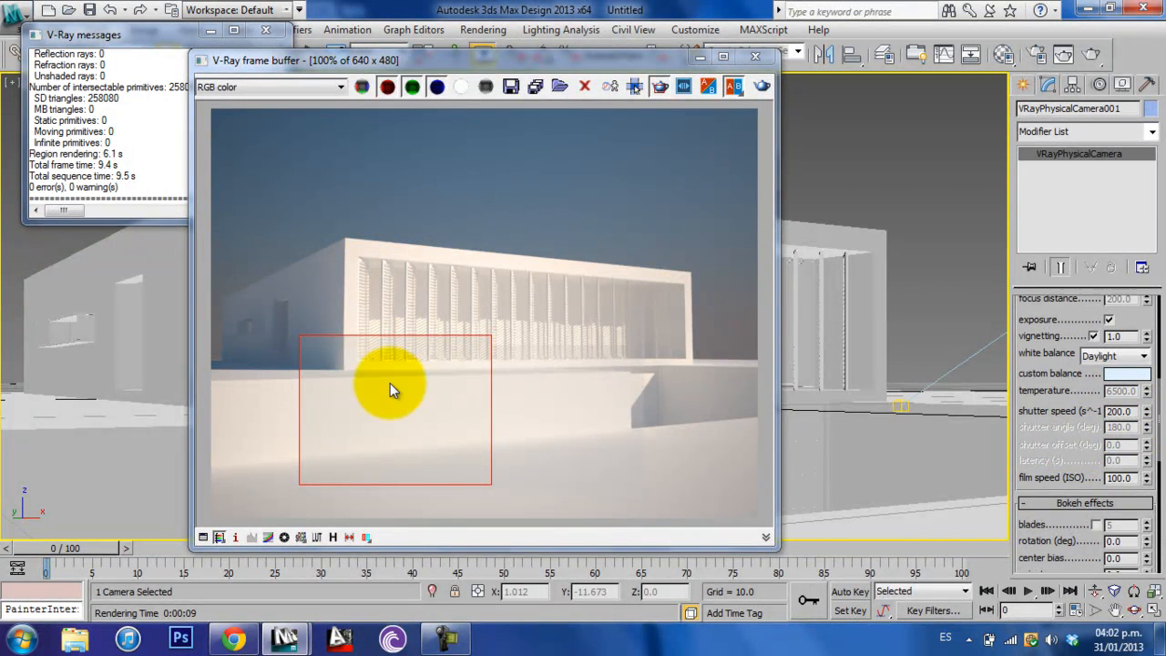
scroll(1047, 474, "up", 5)
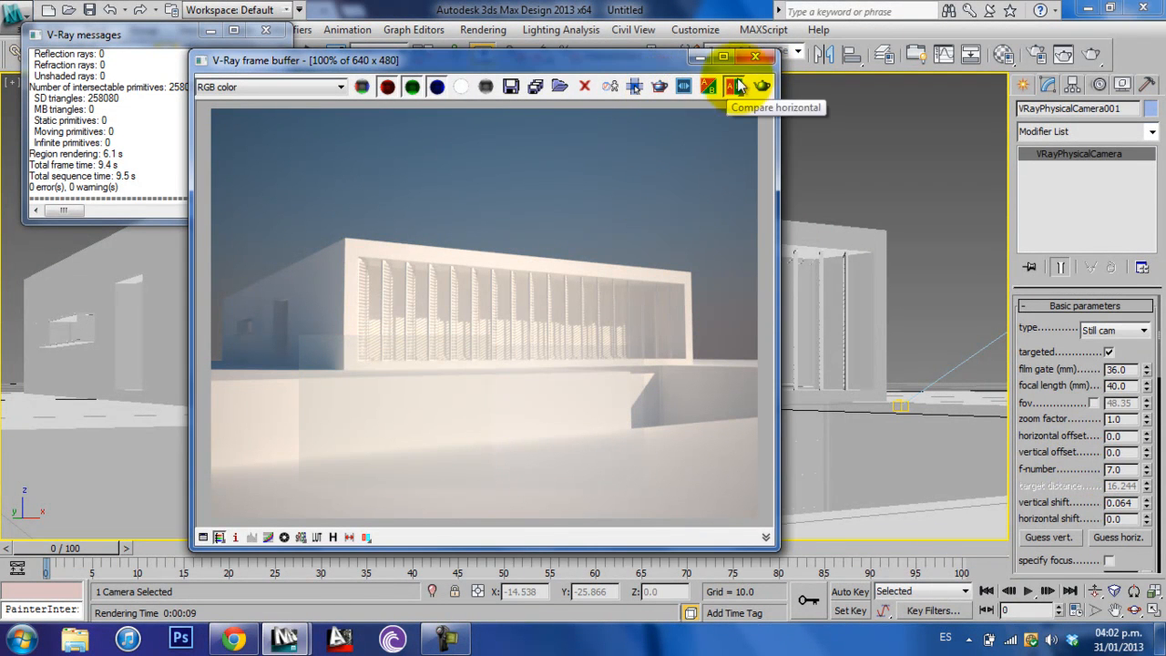
- Close the frame buffer and the V-Ray messages, and deselect the camera
left_click(755, 57)
left_click(271, 35)
left_click(546, 157)
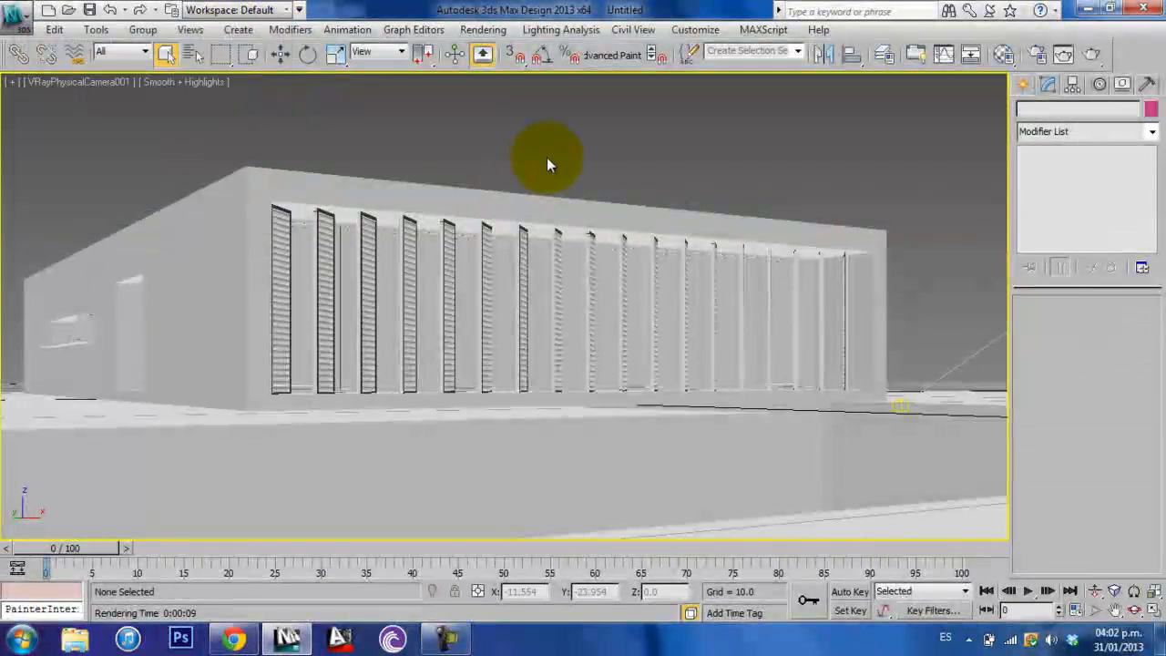
- Open the Material Editor and change the 02 - Default material to the VRayMtl type
key("m")
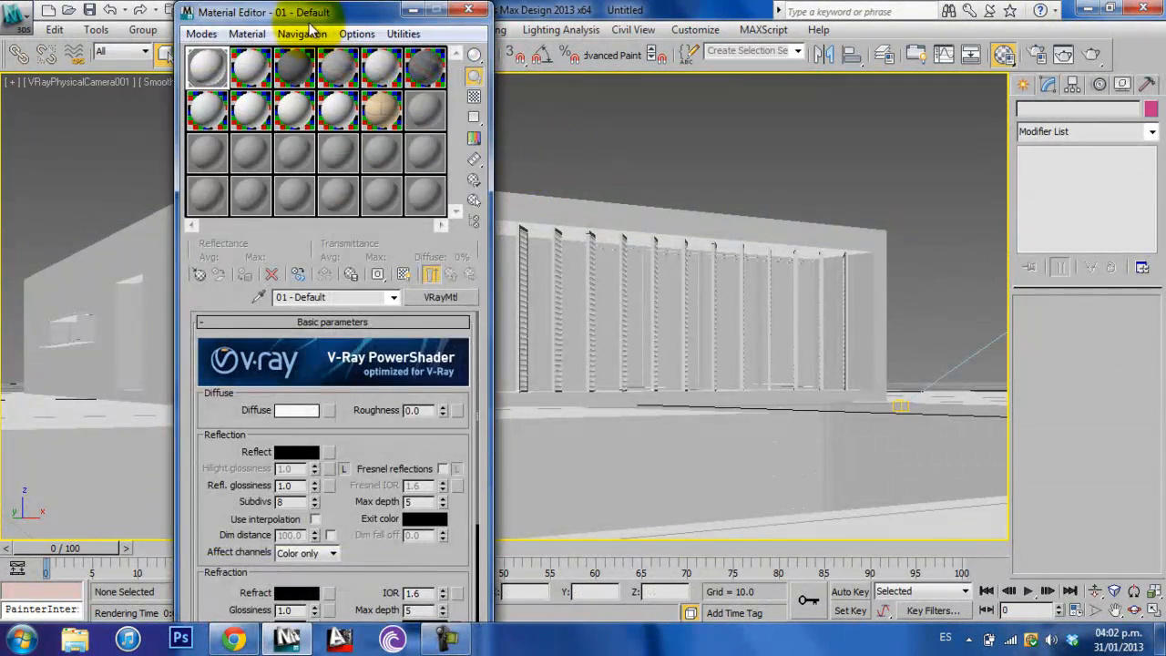
left_click_drag(338, 12, 306, 78)
left_click(217, 135)
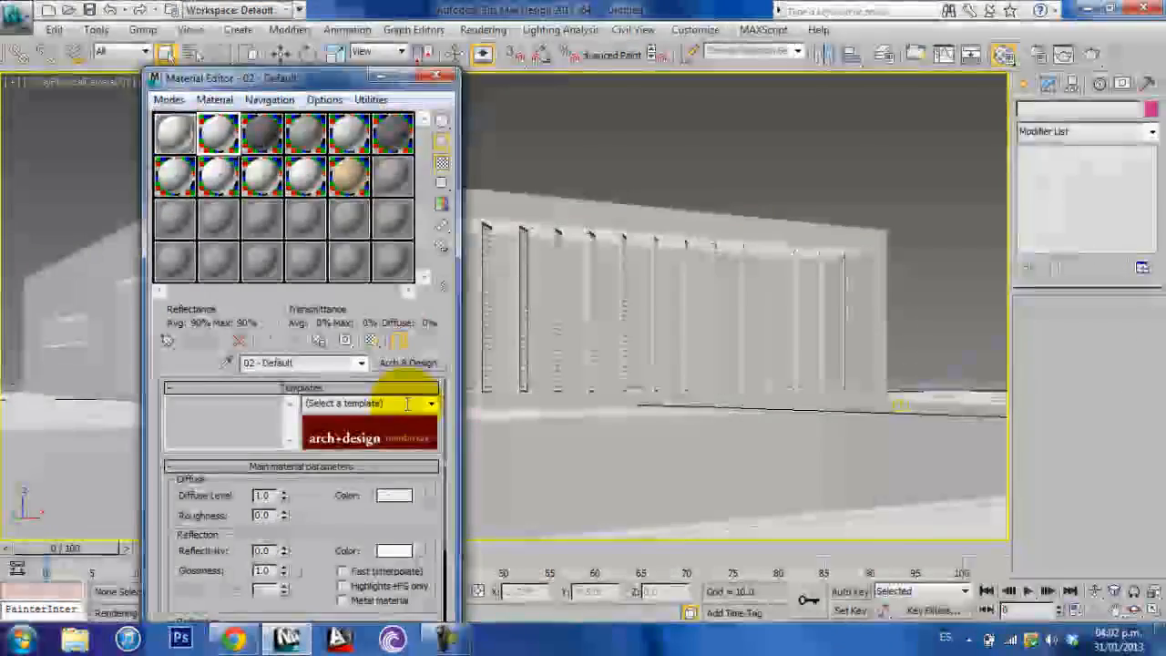
left_click(419, 362)
double_click(618, 495)
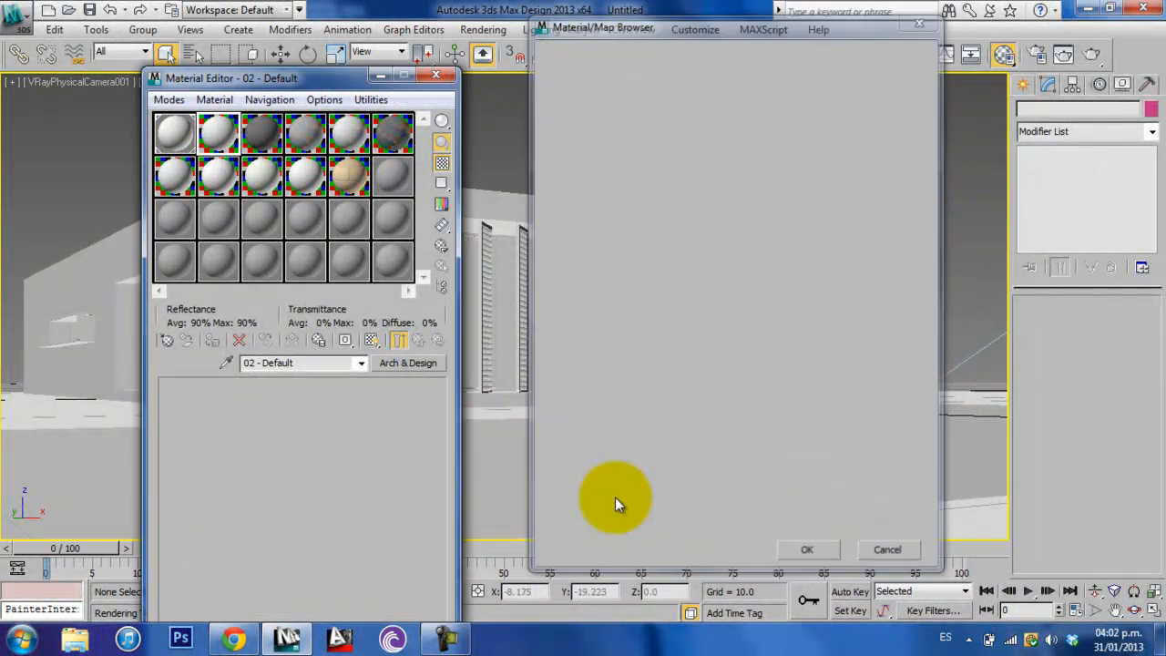
- Assign the 02 - Default V-Ray material to one of the facade's vertical louvers and close the Material Editor
left_click_drag(223, 78, 120, 18)
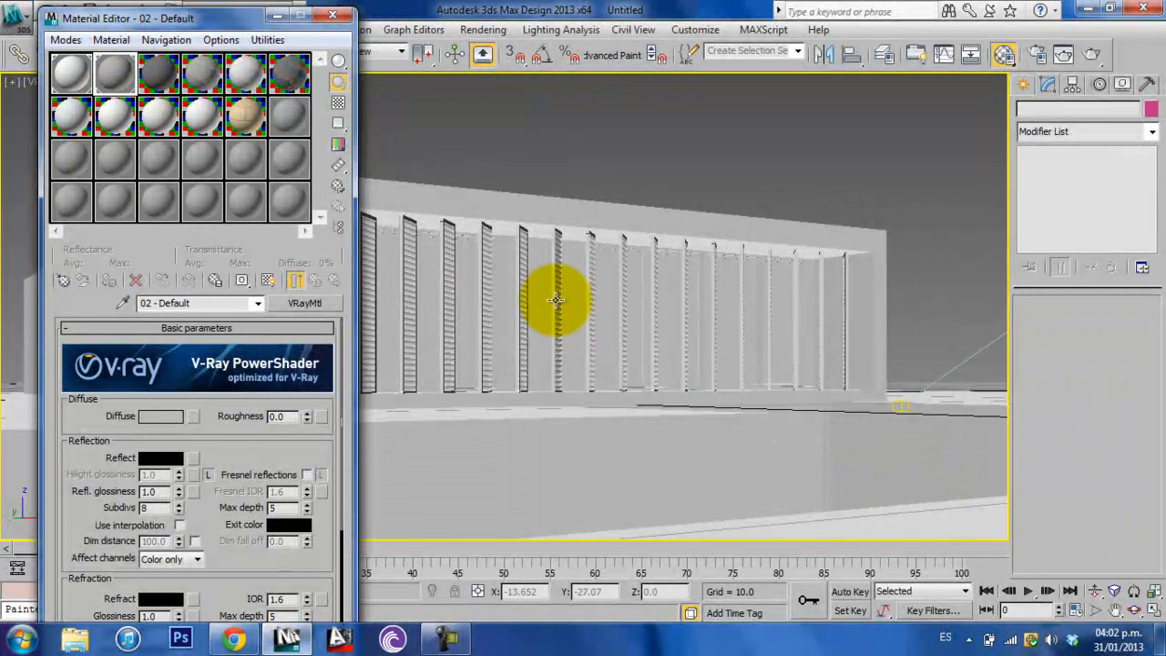
left_click_drag(116, 69, 480, 247)
left_click(329, 18)
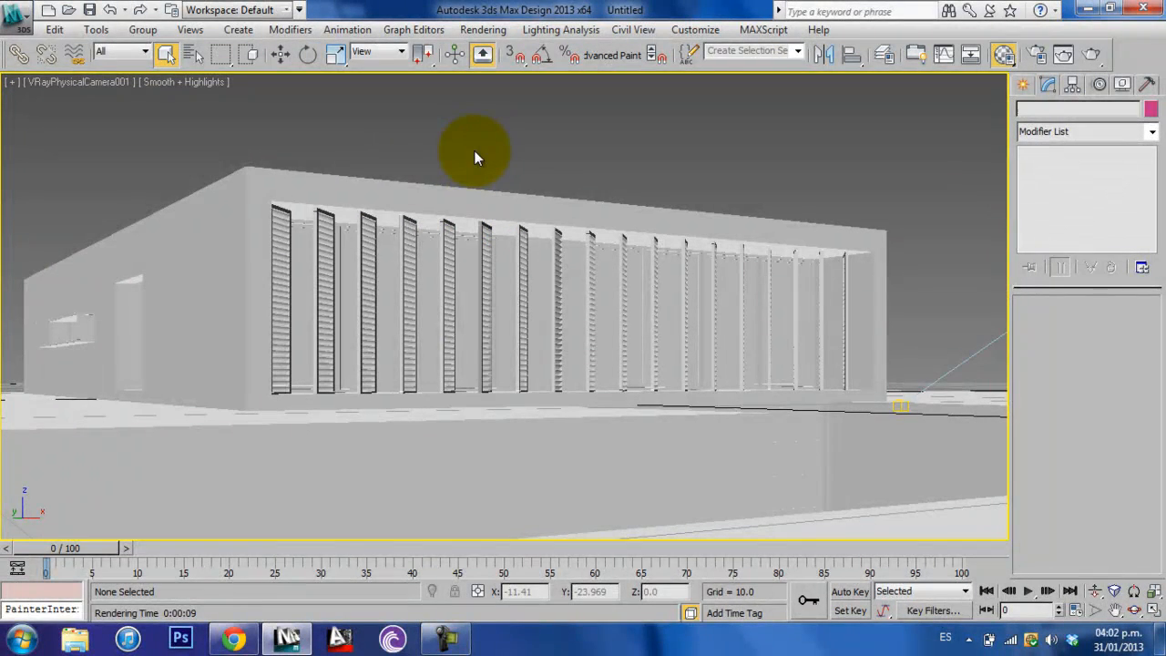
key("m")
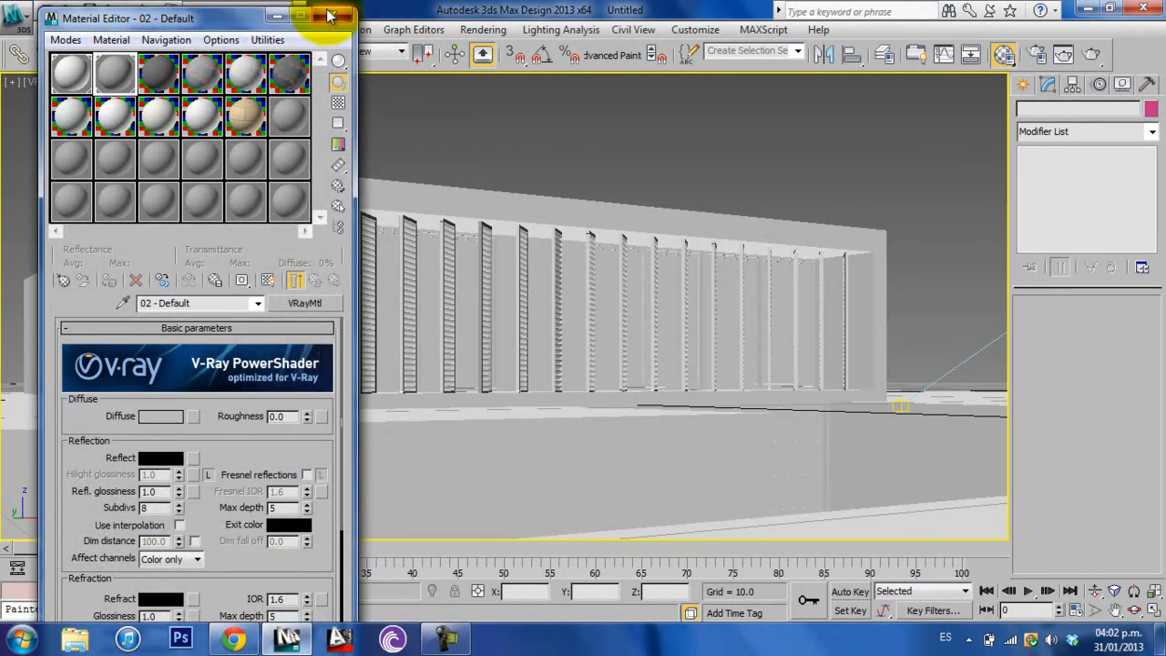
left_click(330, 18)
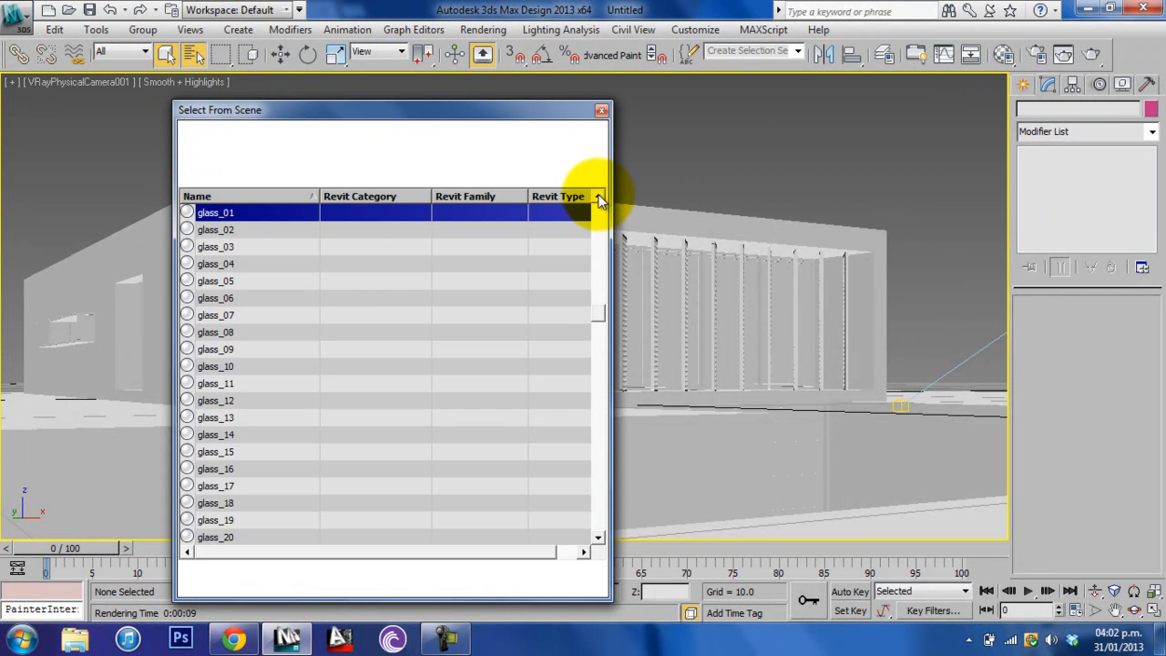
- Select all woodwork objects by name, from woodwork_01 through woodwork_105
scroll(601, 235, "down", 10)
left_click_drag(601, 235, 590, 435)
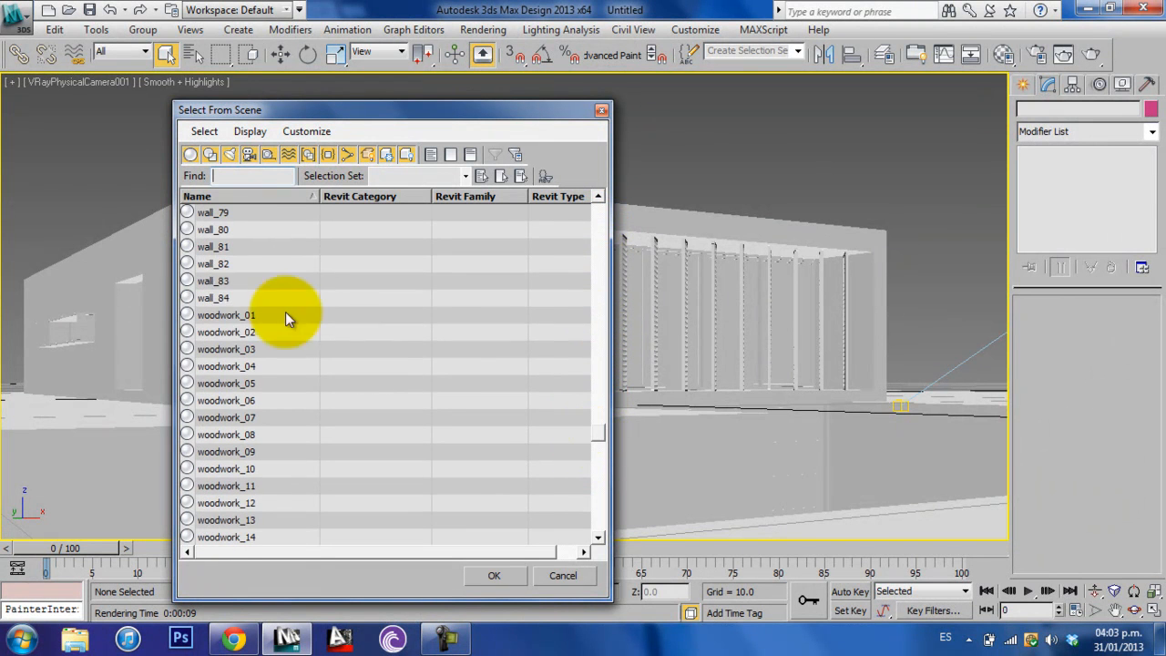
left_click(237, 316)
scroll(300, 425, "down", 4)
scroll(309, 435, "down", 20)
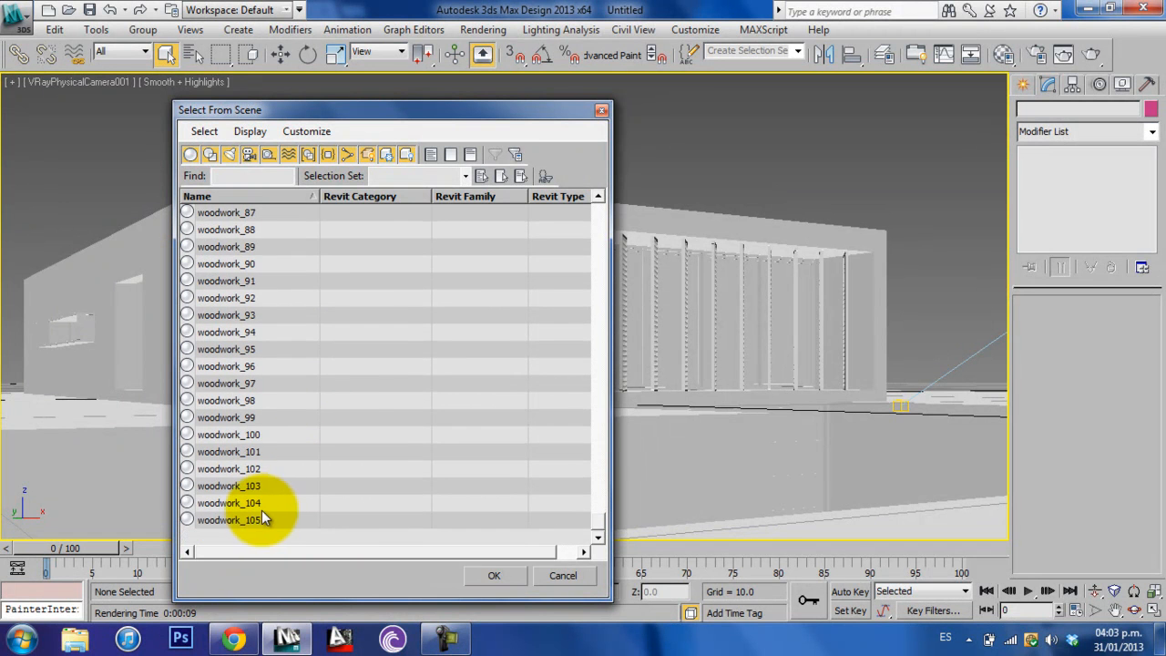
left_click(262, 517, "shift")
left_click(494, 574)
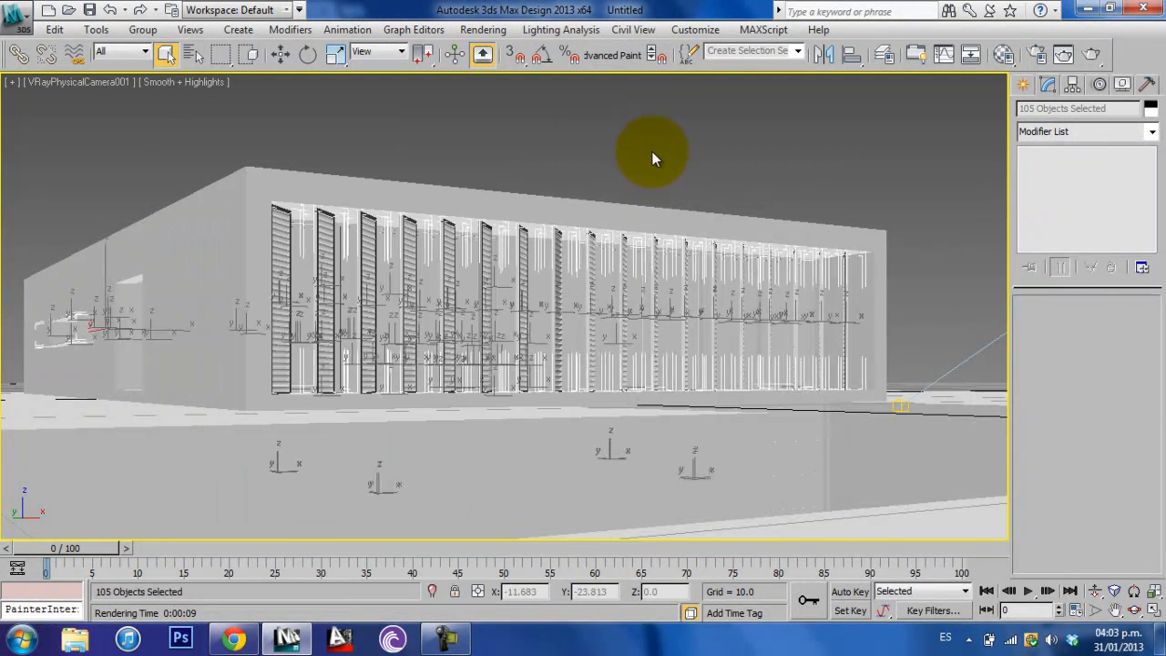
- Assign the 02 - Default material to the selected woodwork and set its diffuse color to dark brown, RGB 36, 6, 1
key("m")
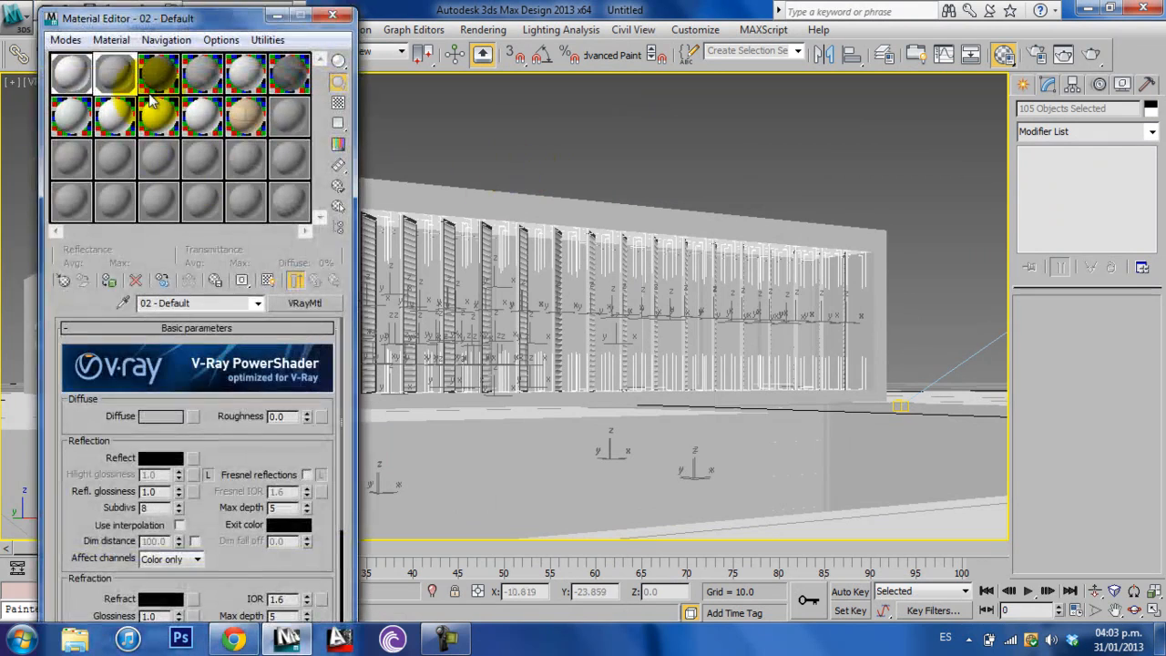
left_click(107, 281)
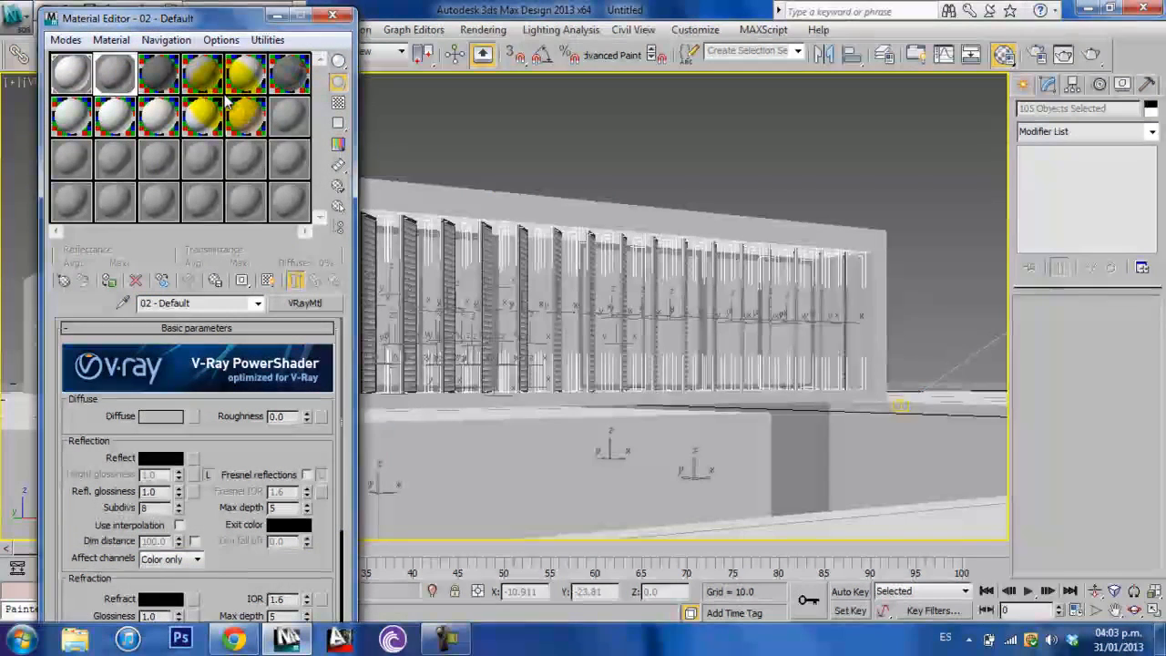
left_click(156, 417)
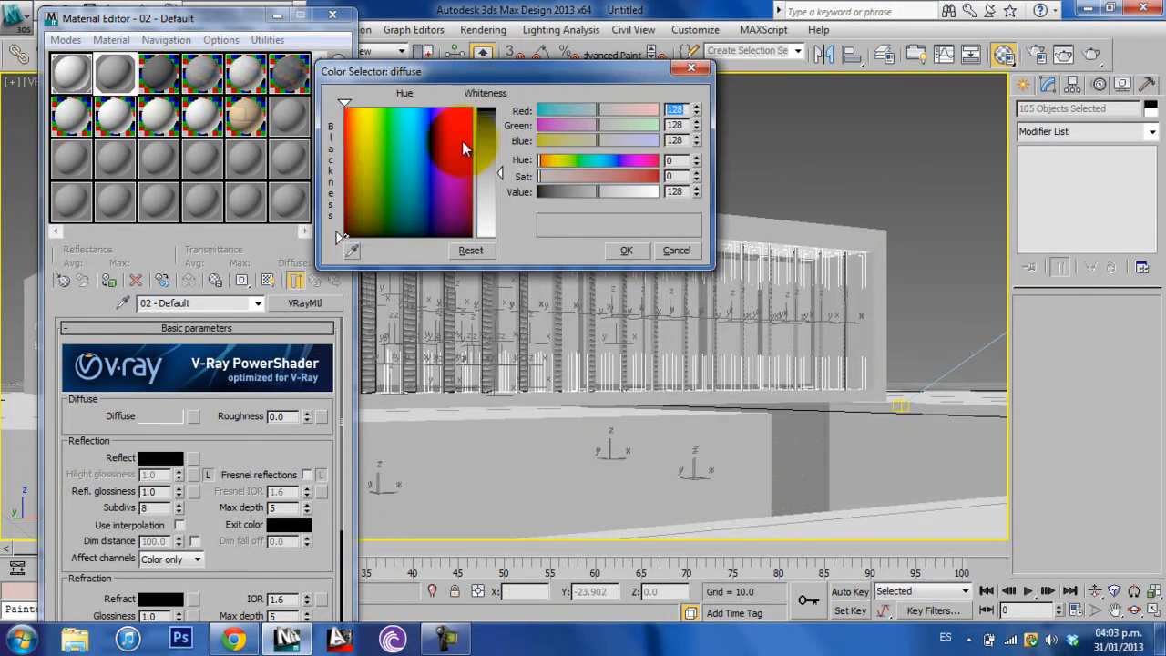
left_click(350, 114)
left_click(492, 113)
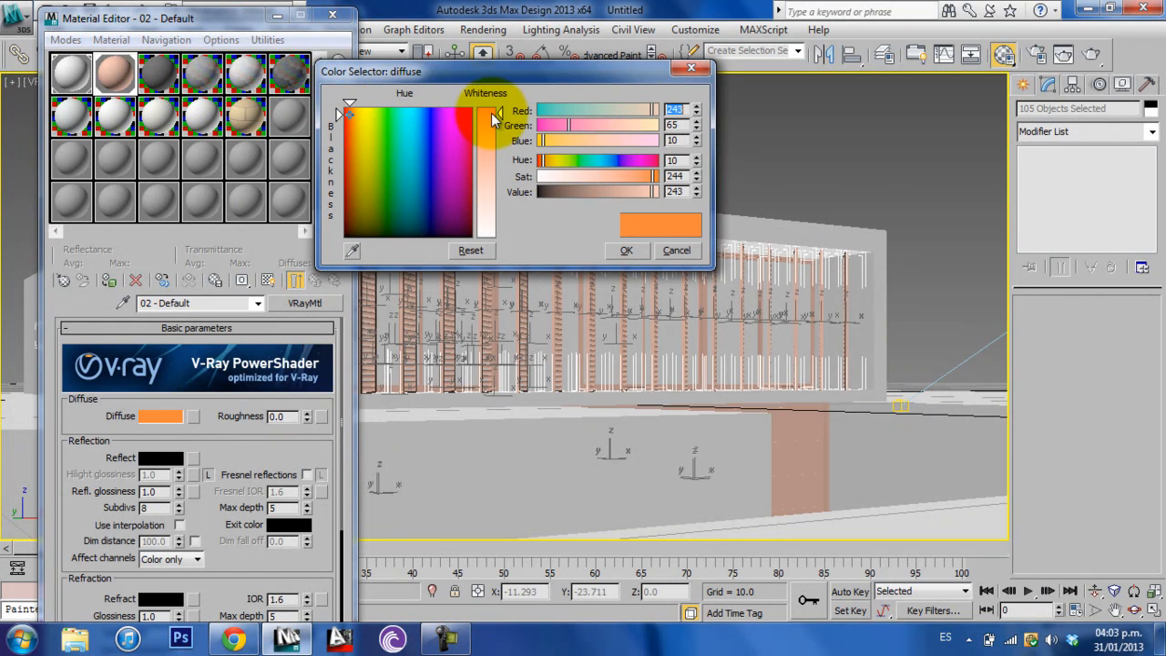
left_click(586, 193)
left_click(545, 126)
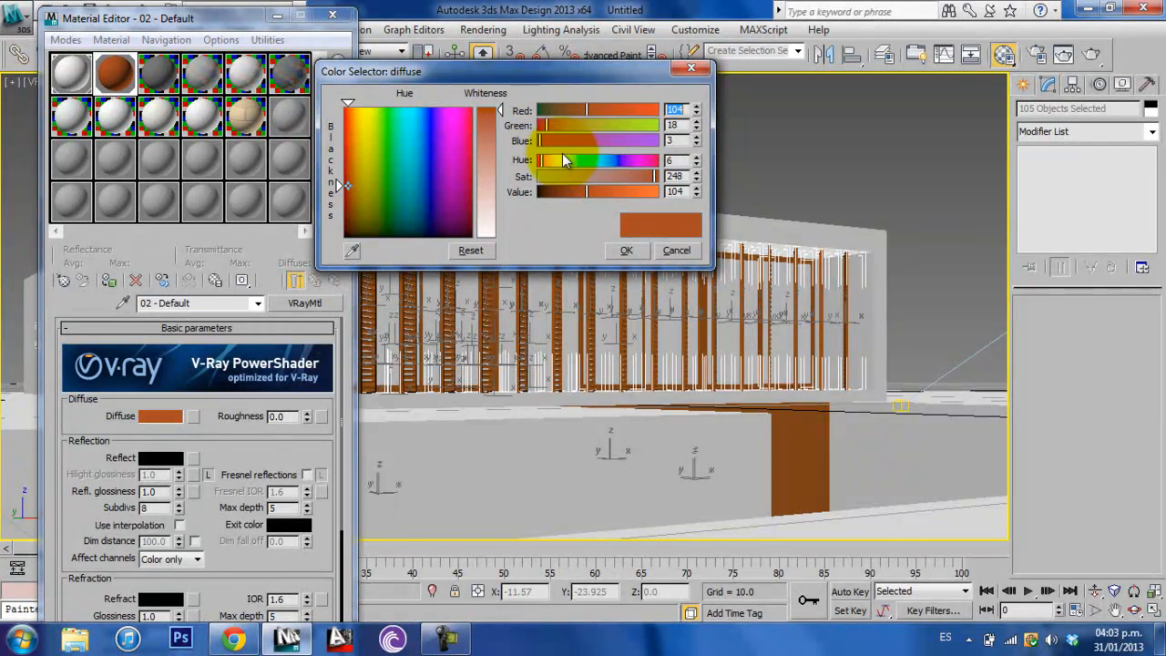
left_click_drag(559, 191, 558, 189)
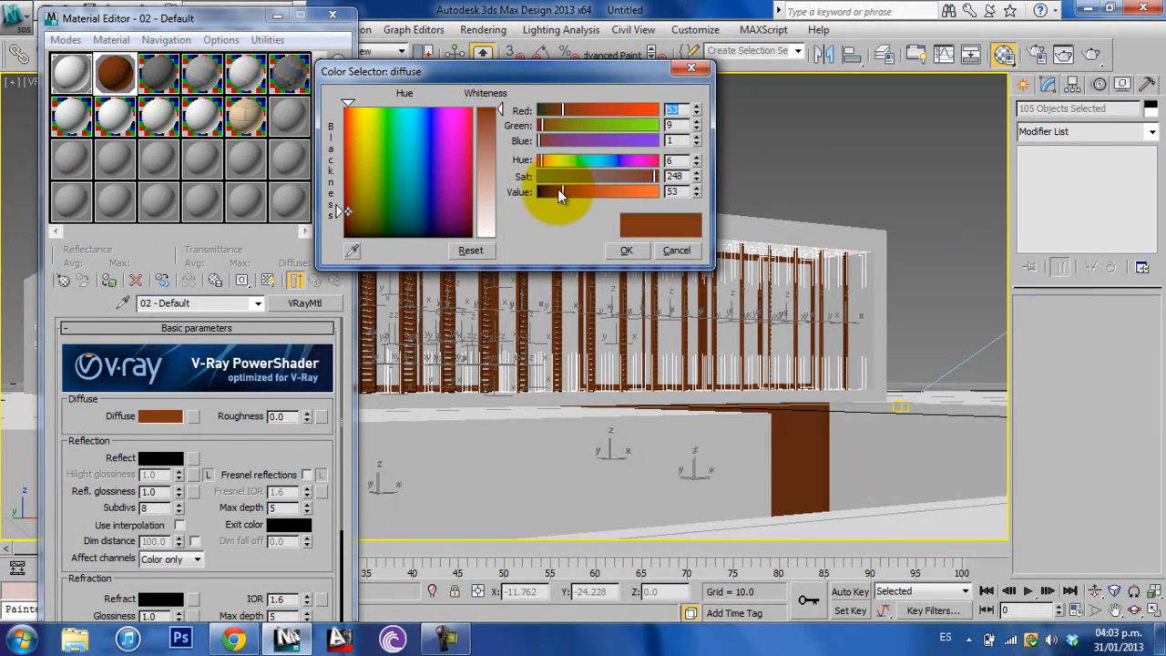
left_click(625, 250)
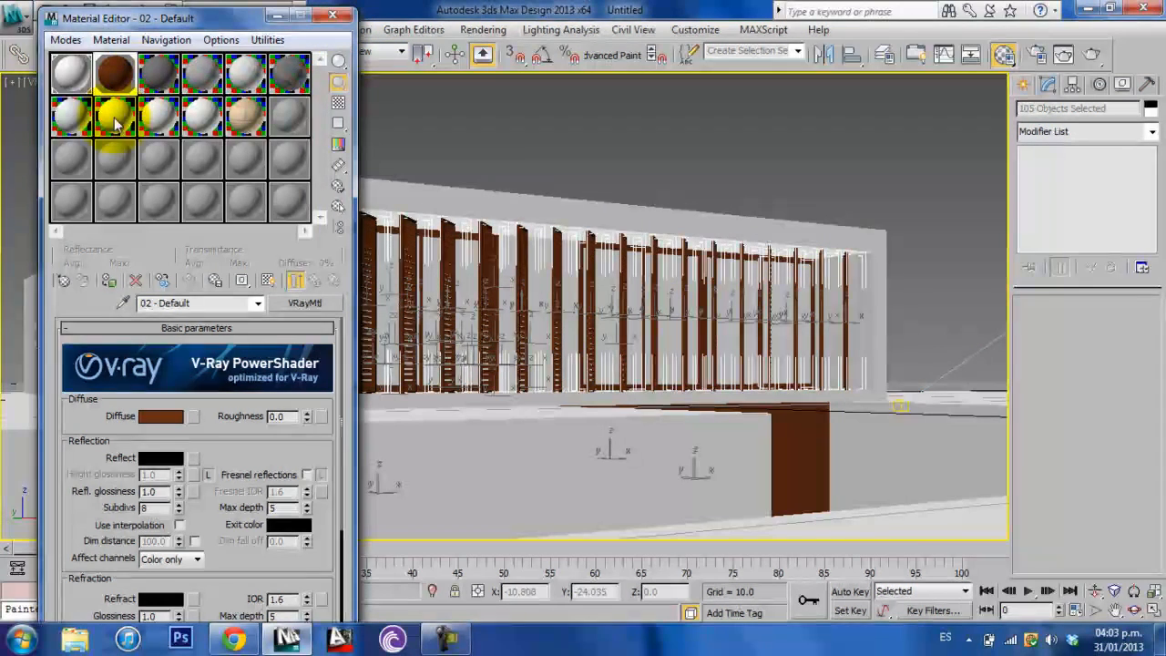
- Change the 03 - Default material to the VRayMtl type and set its diffuse color to black
left_click(157, 65)
left_click(306, 303)
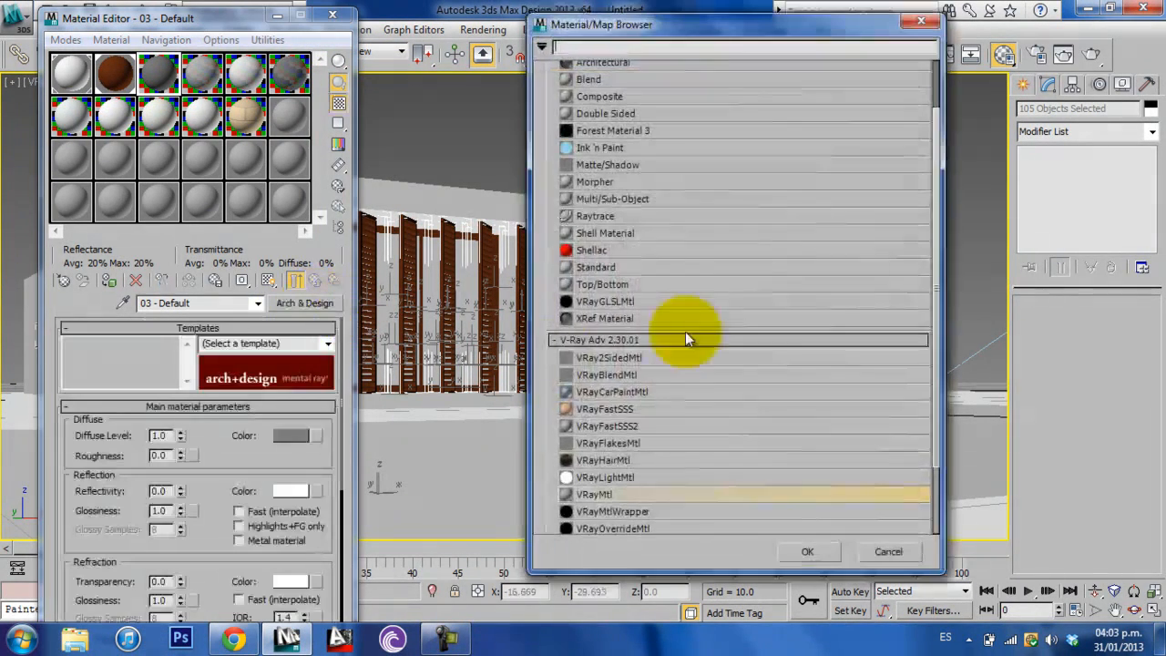
double_click(631, 494)
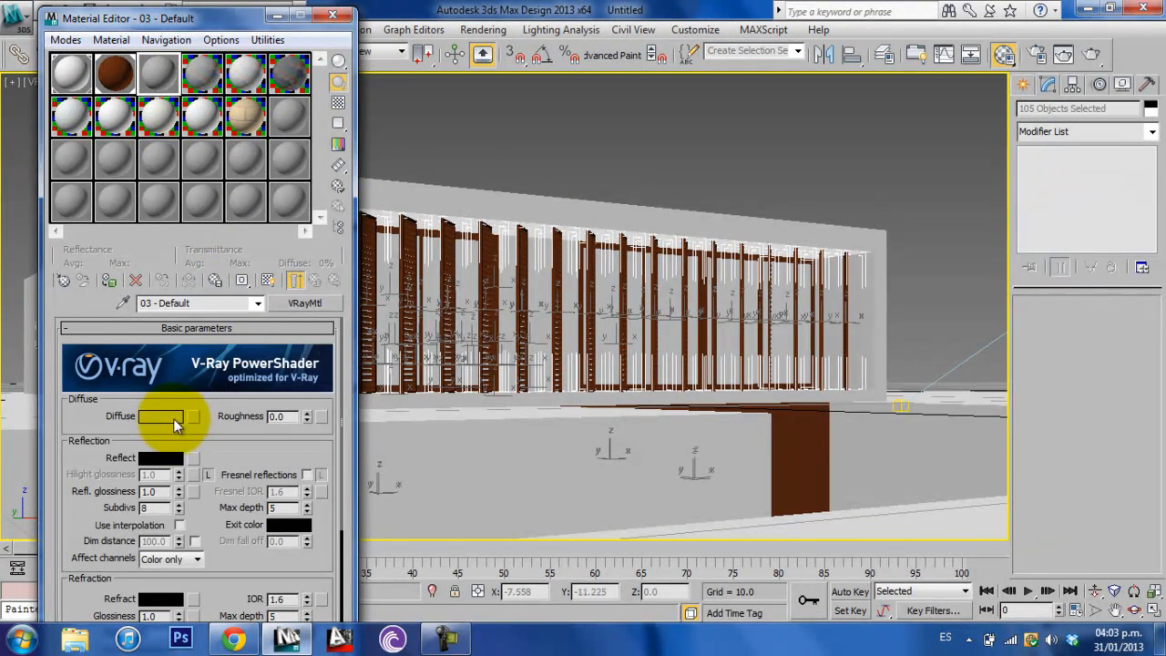
left_click(170, 418)
left_click_drag(481, 151, 502, 107)
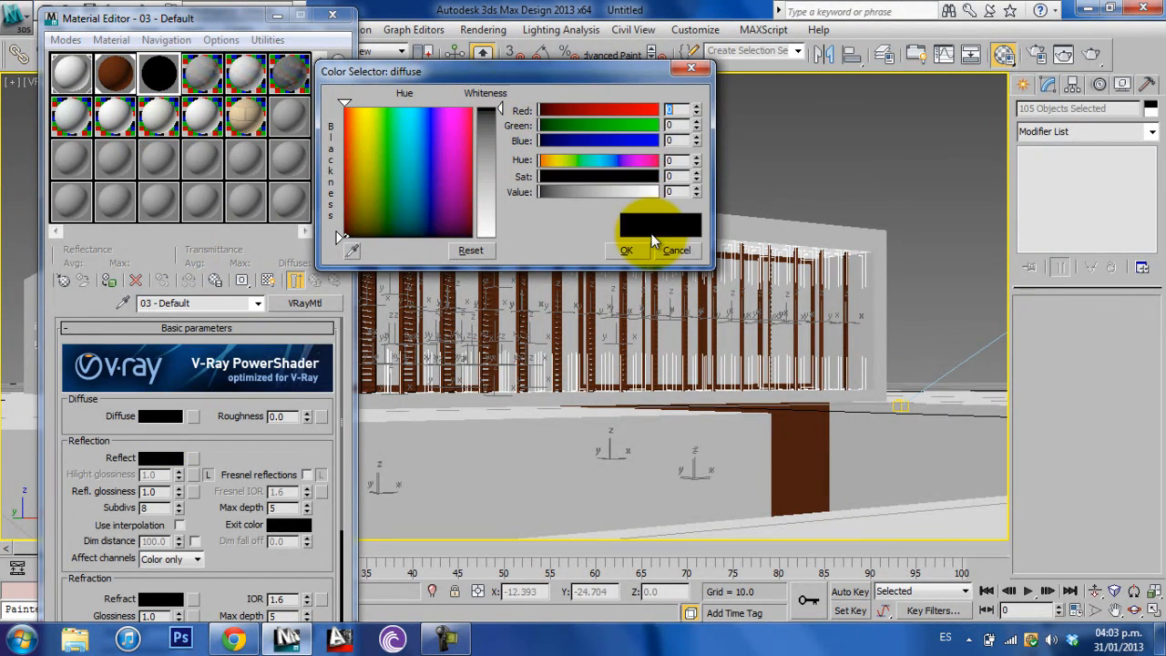
left_click(630, 251)
- Set the reflection color of the 03 - Default material to dark gray, RGB 59, 59, 59
left_click_drag(164, 12, 174, 10)
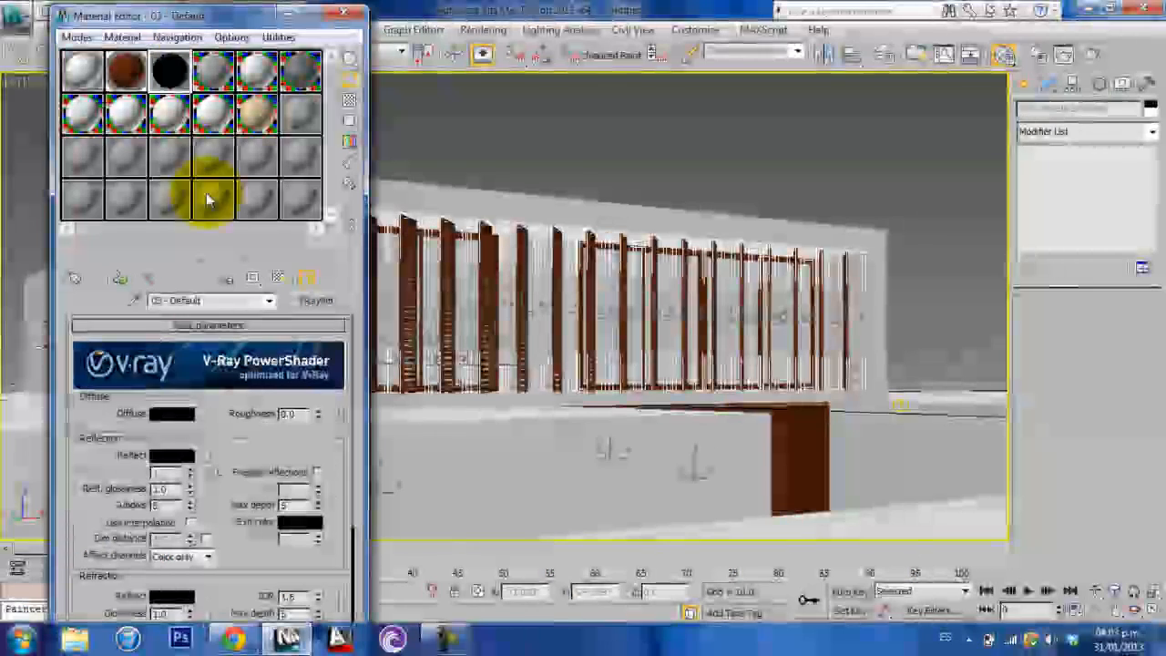
left_click_drag(103, 429, 157, 377)
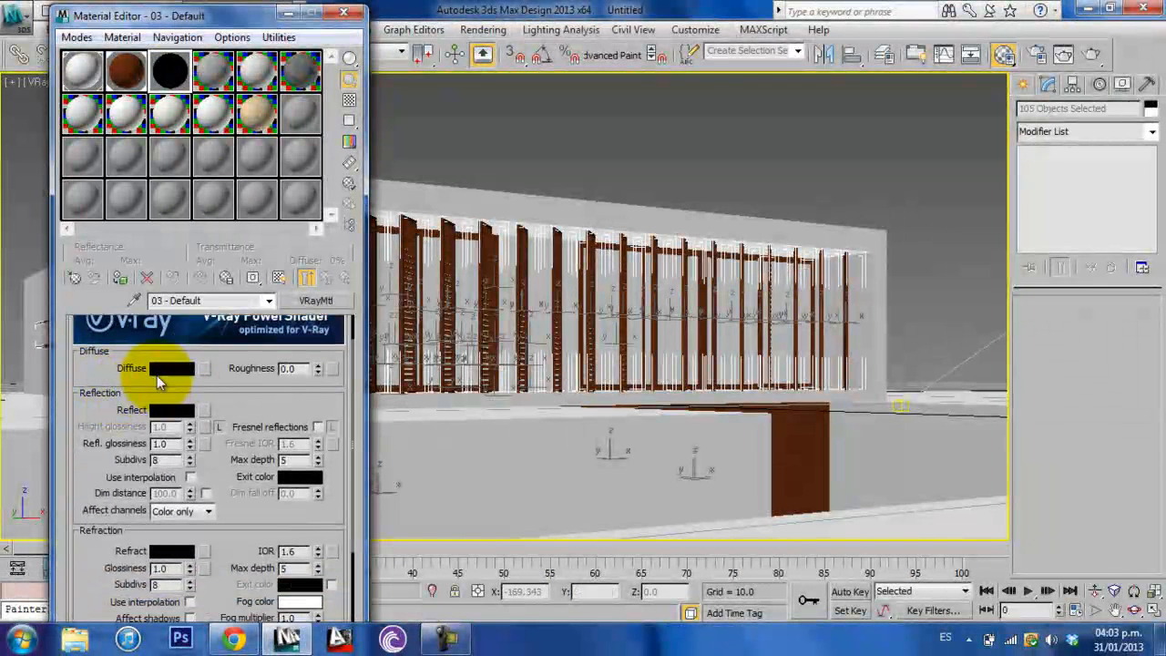
left_click(171, 410)
left_click_drag(489, 134, 495, 140)
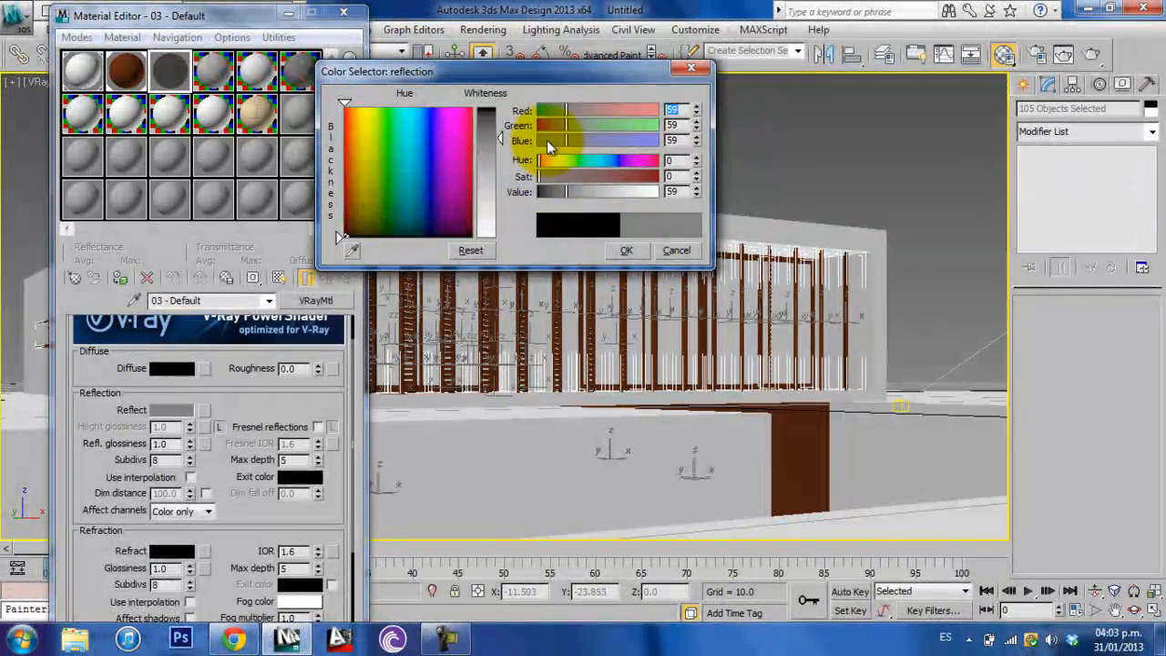
left_click(628, 251)
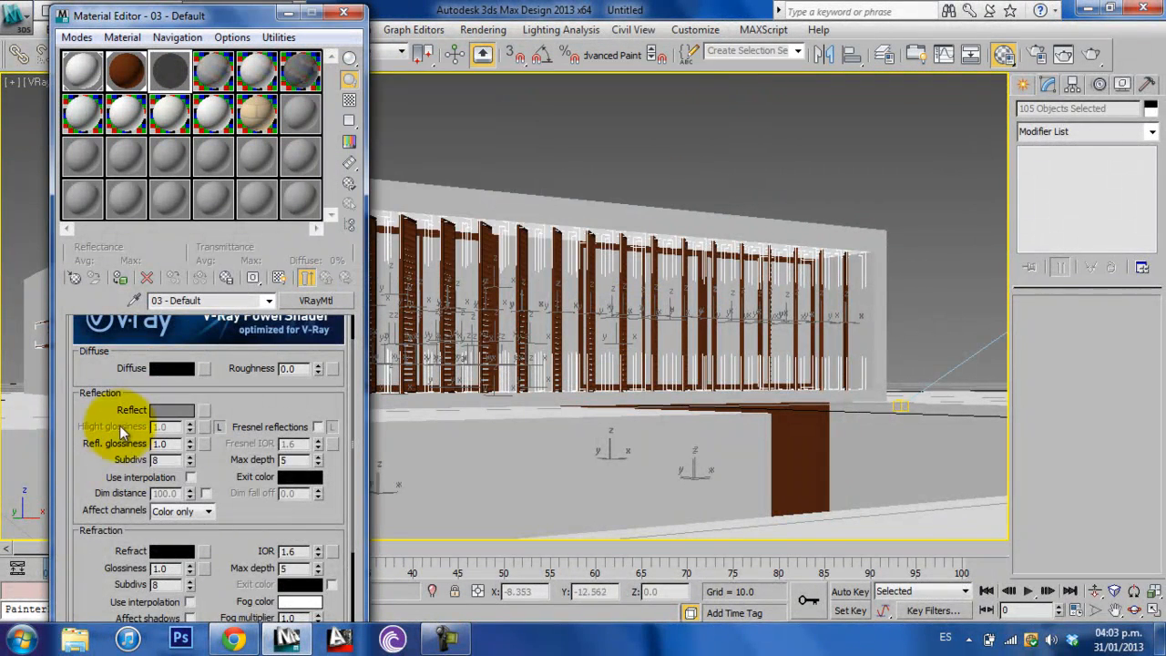
- Set the refraction color of the 03 - Default material to pure white, RGB 255, 255, 255
scroll(57, 482, "down", 3)
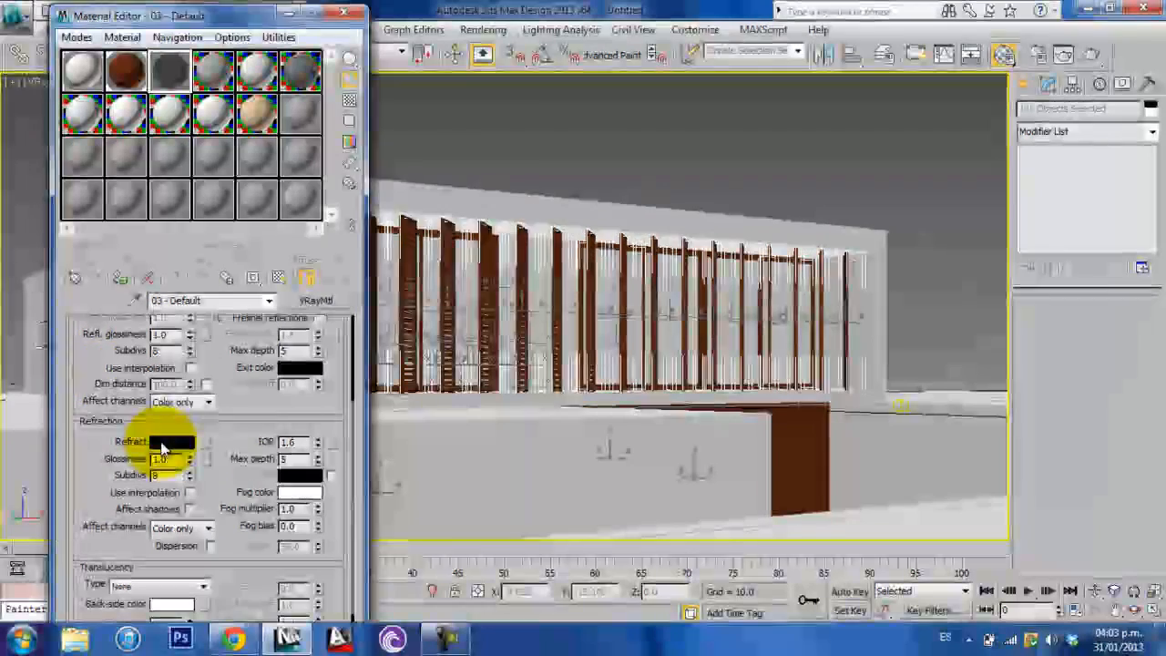
left_click(162, 447)
left_click_drag(495, 170, 496, 238)
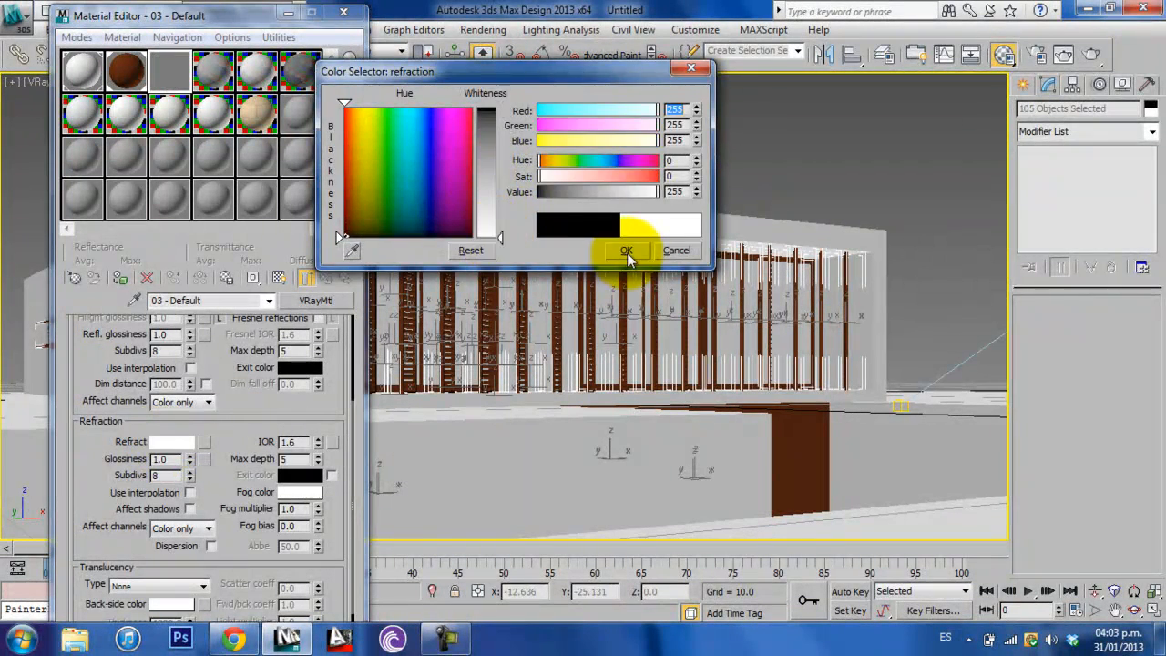
left_click(626, 251)
scroll(242, 439, "up", 1)
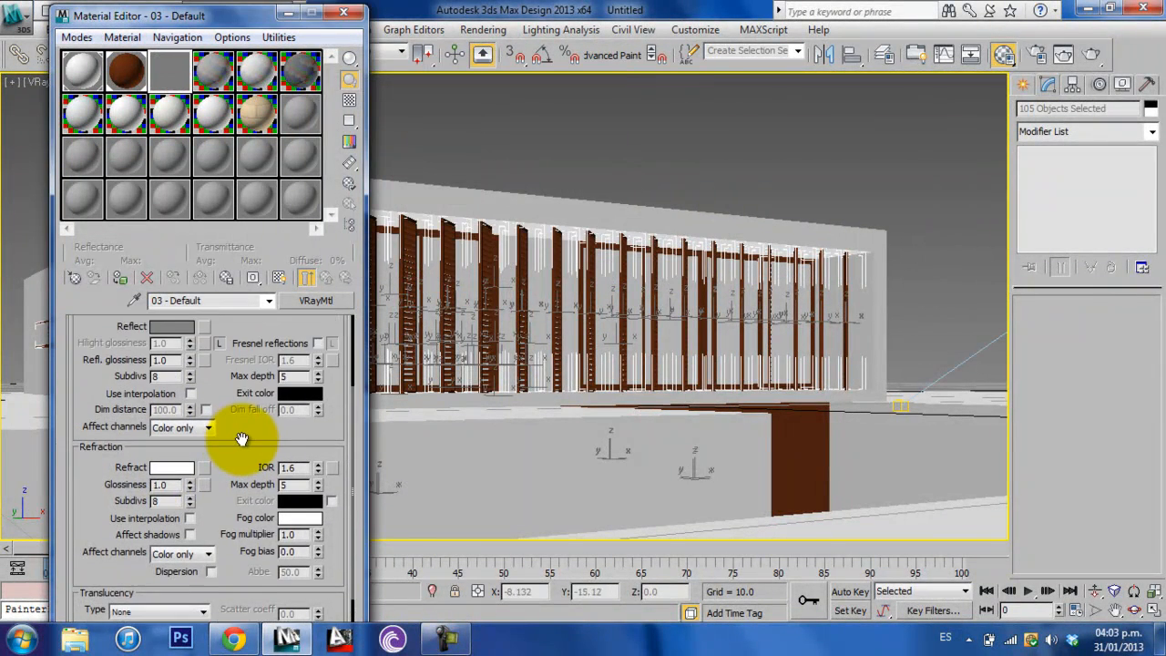
left_click_drag(242, 439, 243, 495)
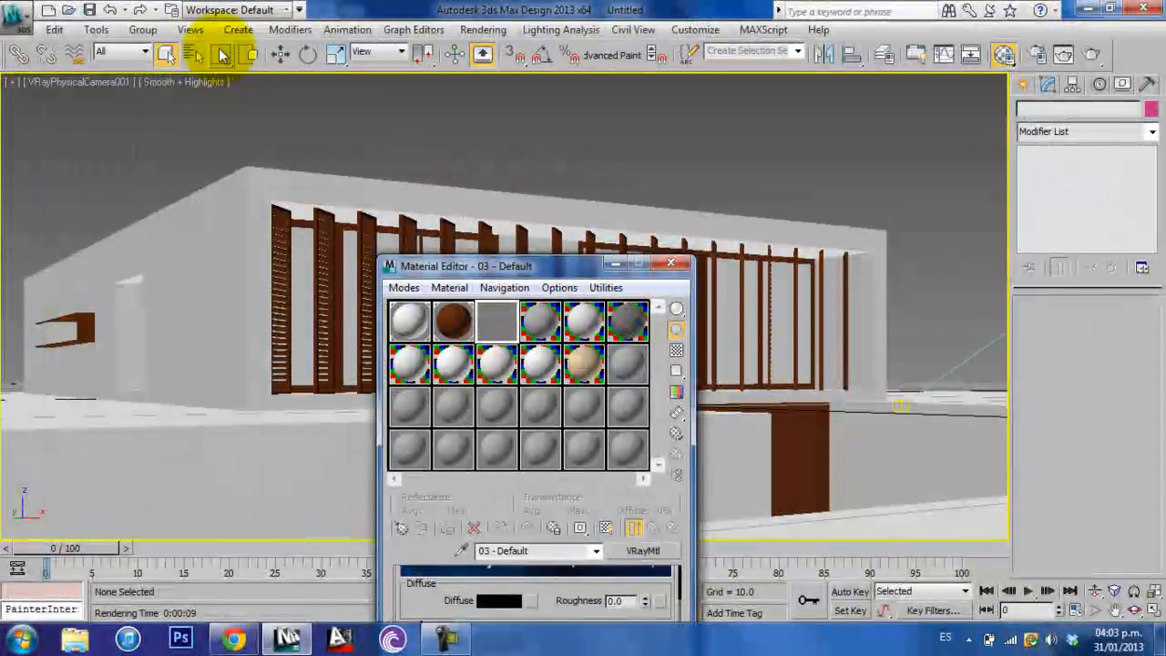
- Select all glass objects in the scene by name, up to glass_36
left_click(194, 54)
left_click(531, 282)
scroll(586, 300, "up", 4)
left_click(278, 433)
scroll(298, 395, "down", 8)
scroll(299, 395, "down", 10)
scroll(292, 422, "up", 4)
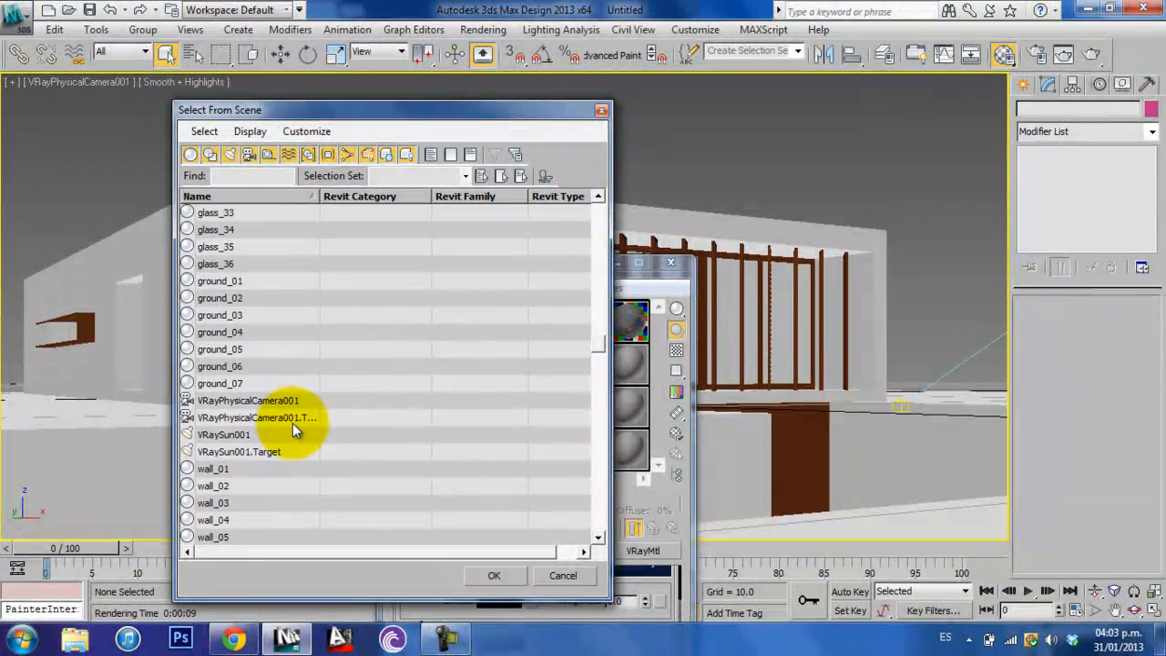
left_click(217, 263, "shift")
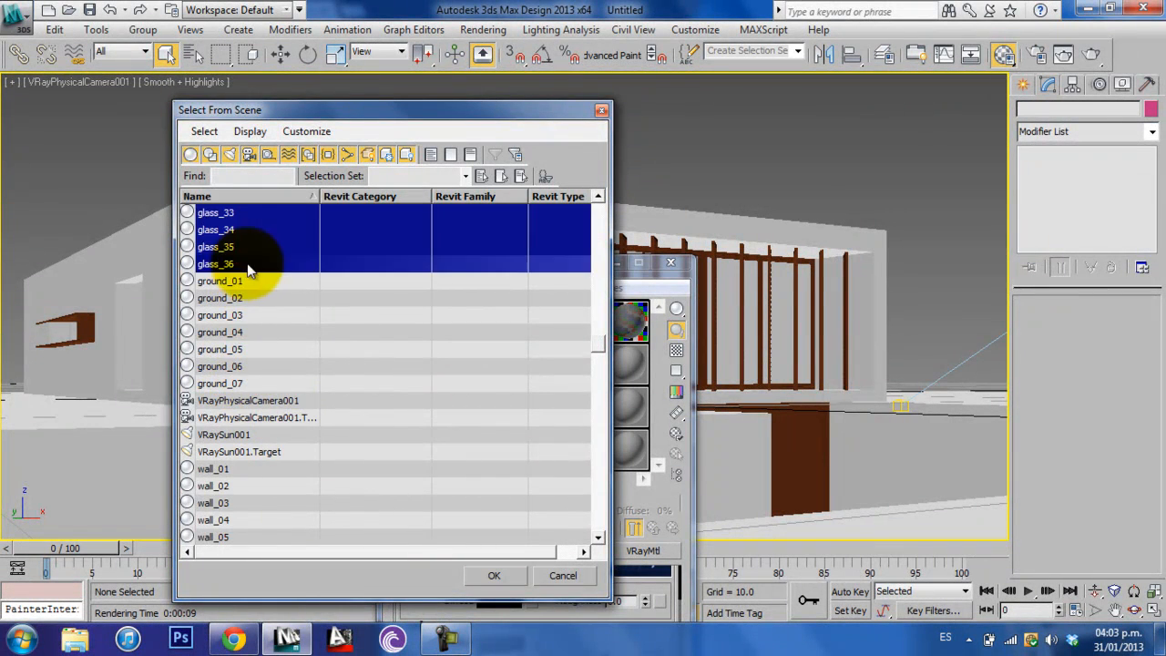
left_click(493, 573)
- Assign the 03 - Default material to the selected glass objects, close the Material Editor and deselect everything
left_click_drag(541, 269, 522, 144)
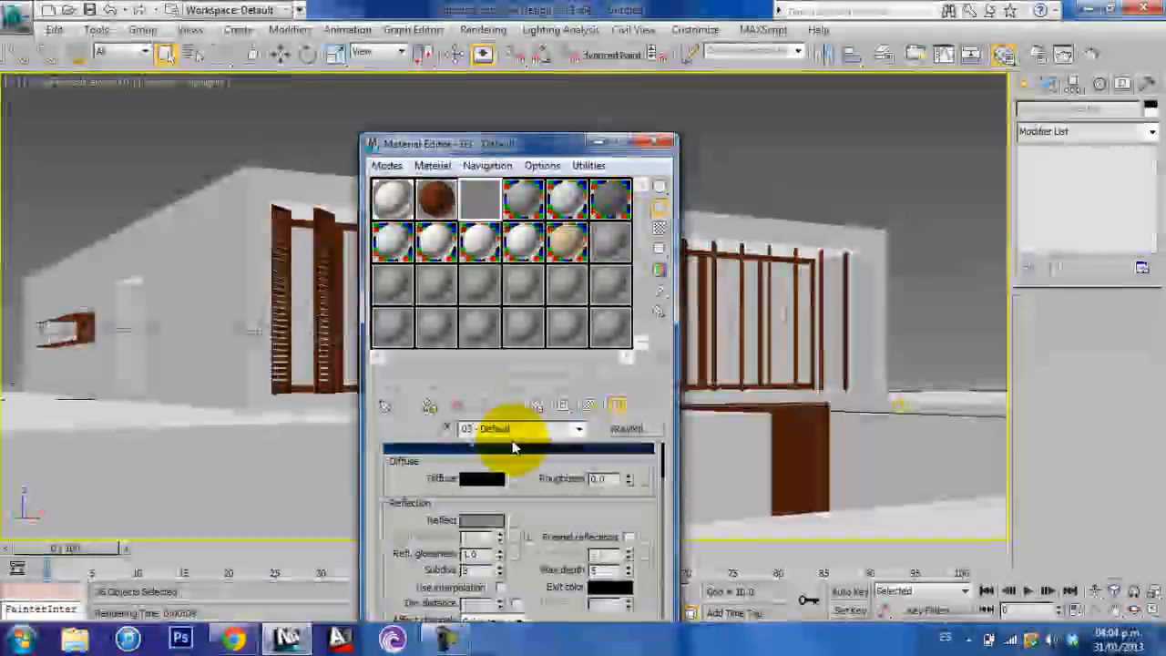
left_click(433, 411)
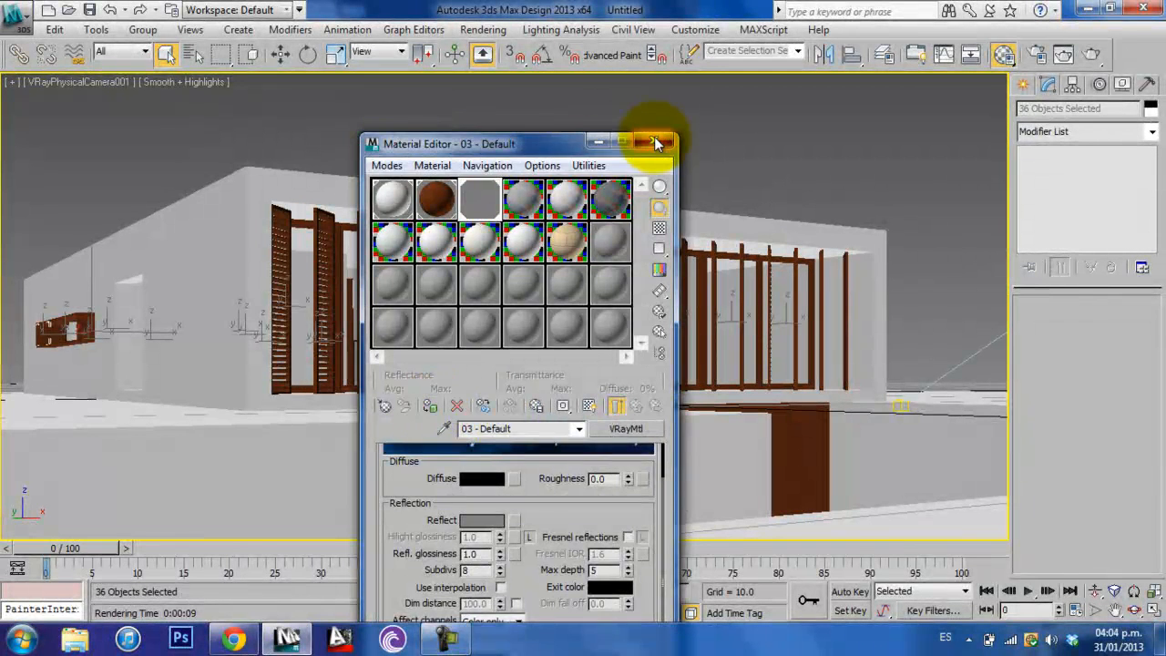
left_click(654, 139)
left_click(695, 119)
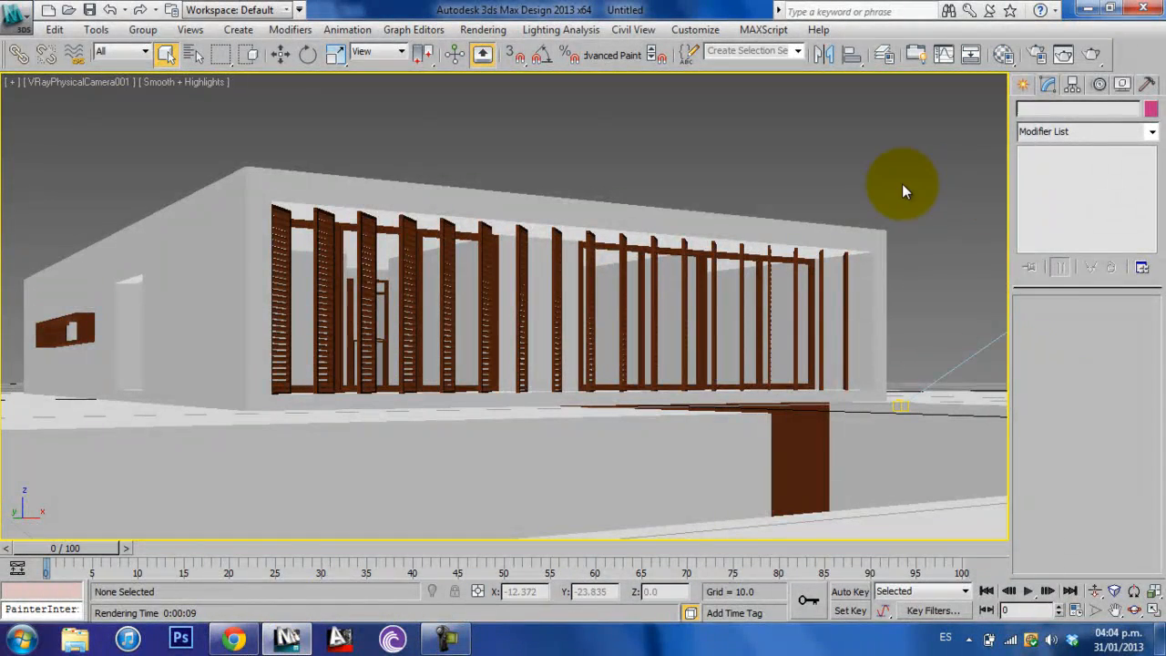
- Open the V-Ray frame buffer and render the camera view with the new woodwork and glass materials
right_click(719, 153)
left_click(774, 353)
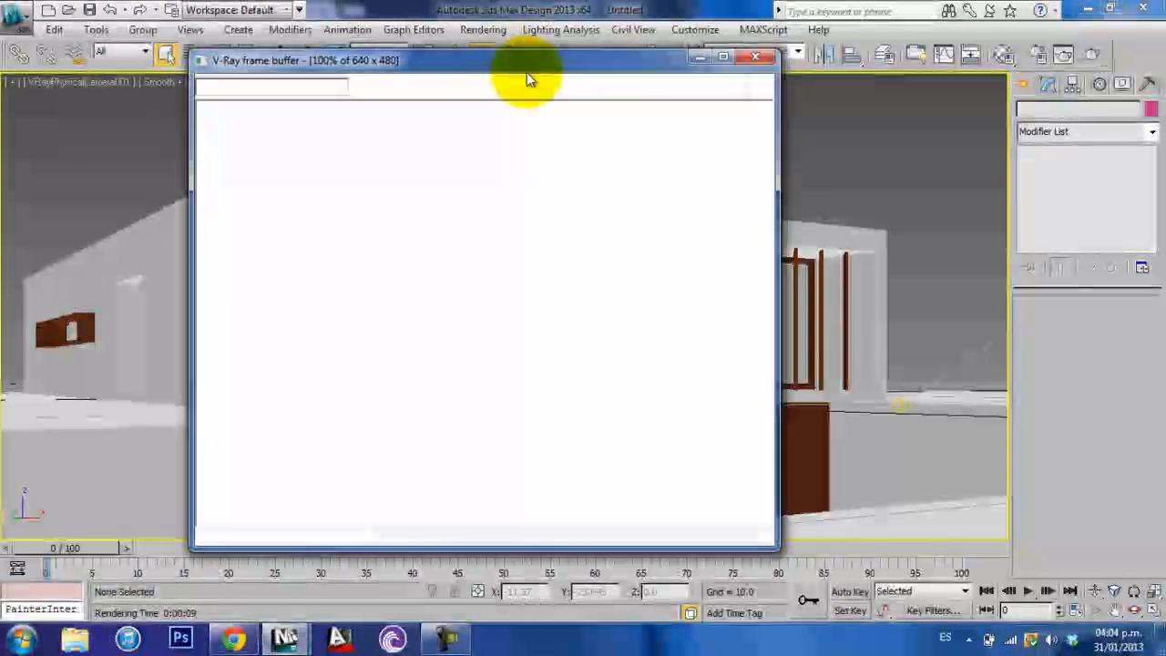
left_click_drag(655, 58, 604, 76)
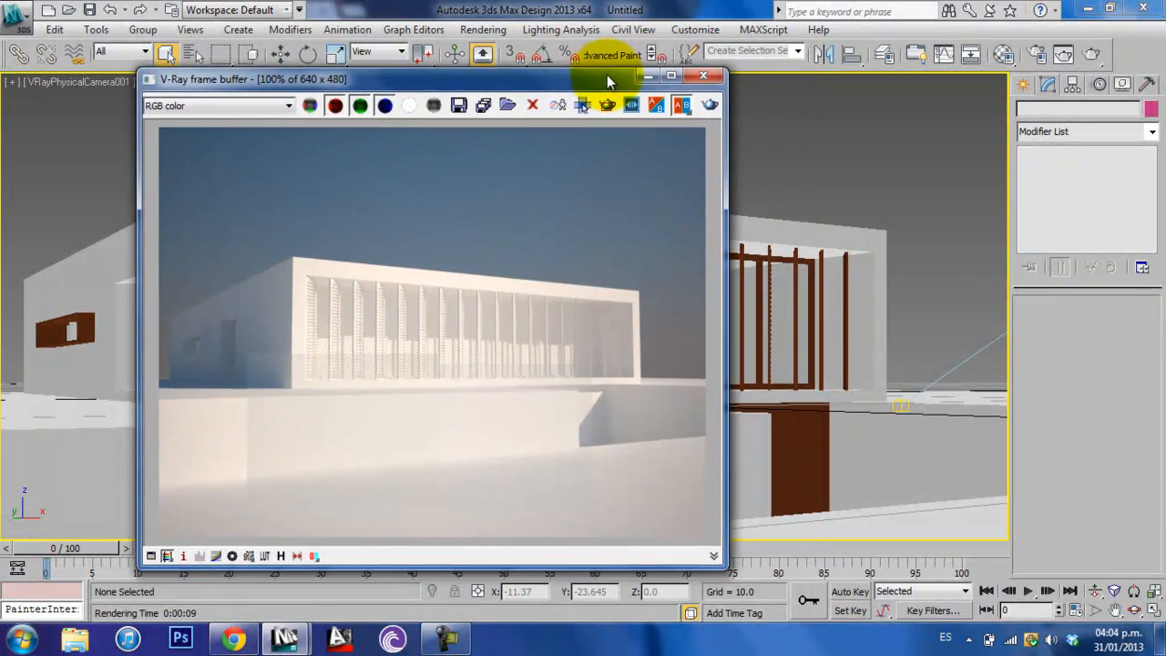
left_click(710, 107)
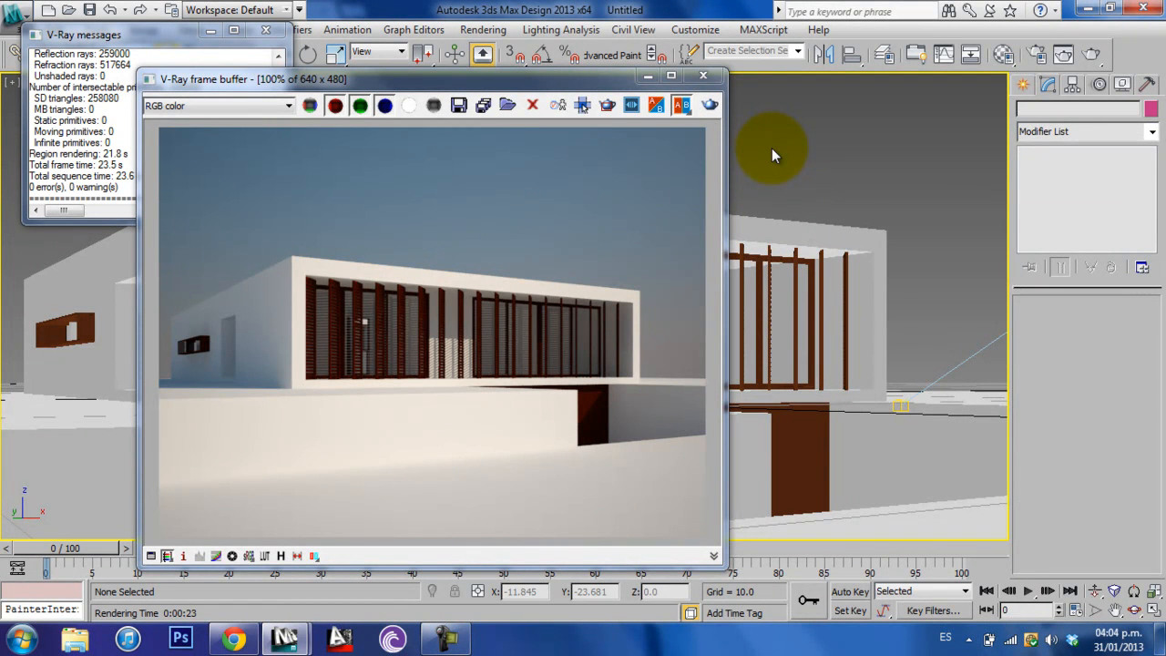
- Close the V-Ray messages and move the frame buffer aside to uncover more of the camera view
left_click_drag(483, 78, 681, 71)
left_click(264, 33)
left_click_drag(417, 74, 98, 89)
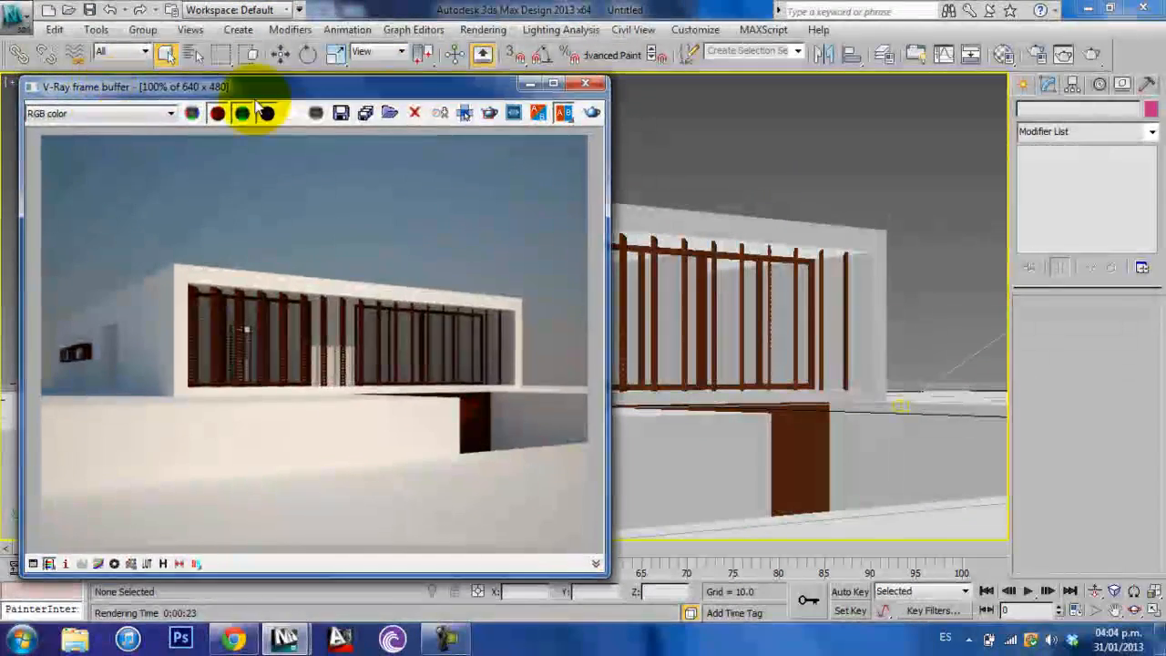